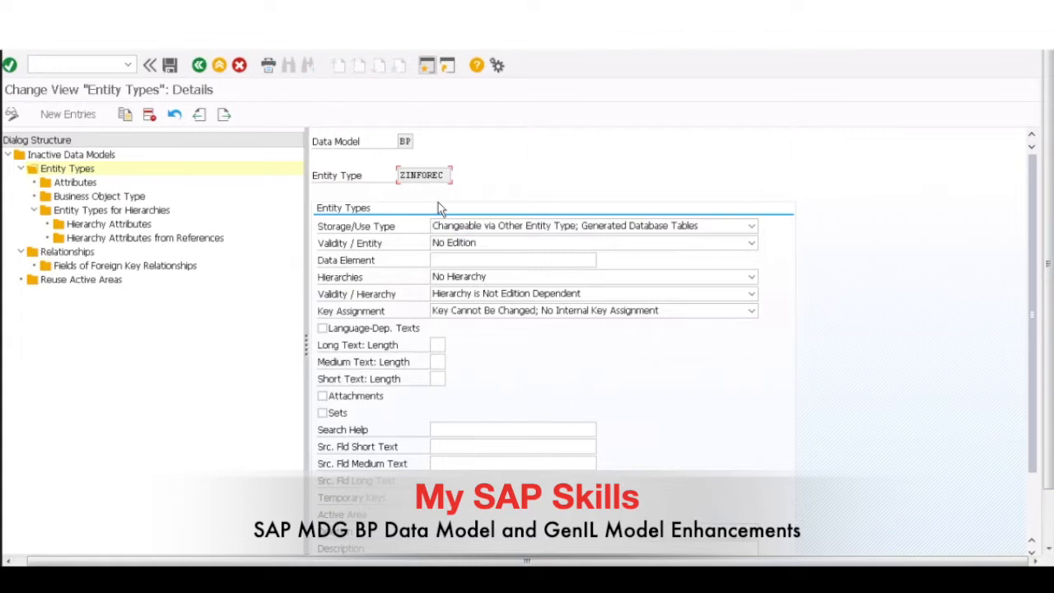
Step: Review the storage/use type options, data element and remaining settings of entity type ZINFOREC in data model BP
{"action": "left_click", "coordinate": [443, 175]}
{"action": "key", "text": "ctrl+a"}
{"action": "left_click", "coordinate": [751, 231]}
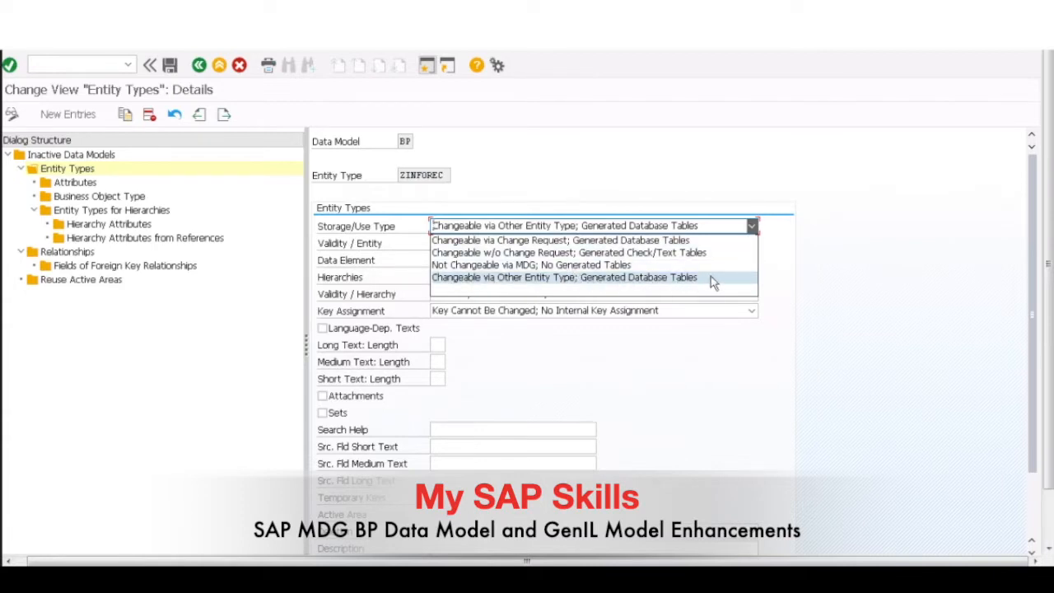
{"action": "left_click", "coordinate": [873, 232]}
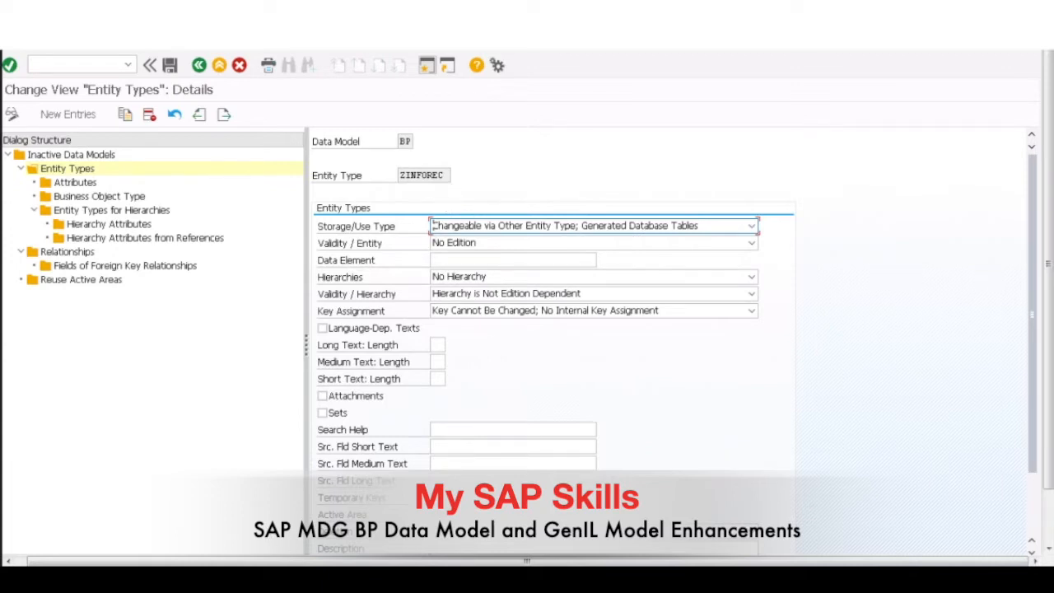
{"action": "left_click", "coordinate": [521, 262]}
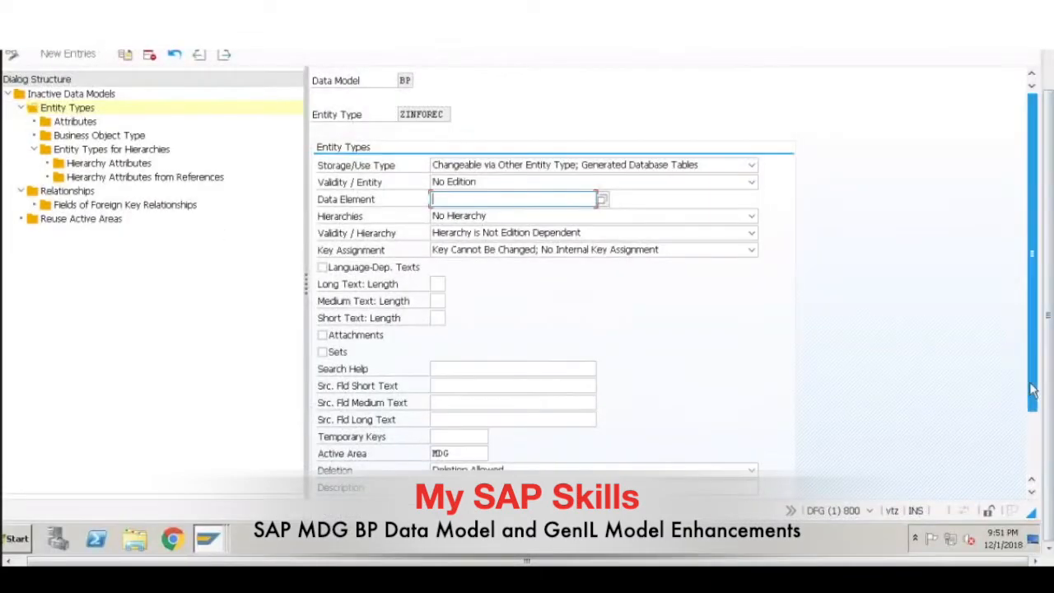
{"action": "scroll", "coordinate": [1035, 459], "scroll_direction": "down", "scroll_amount": 1}
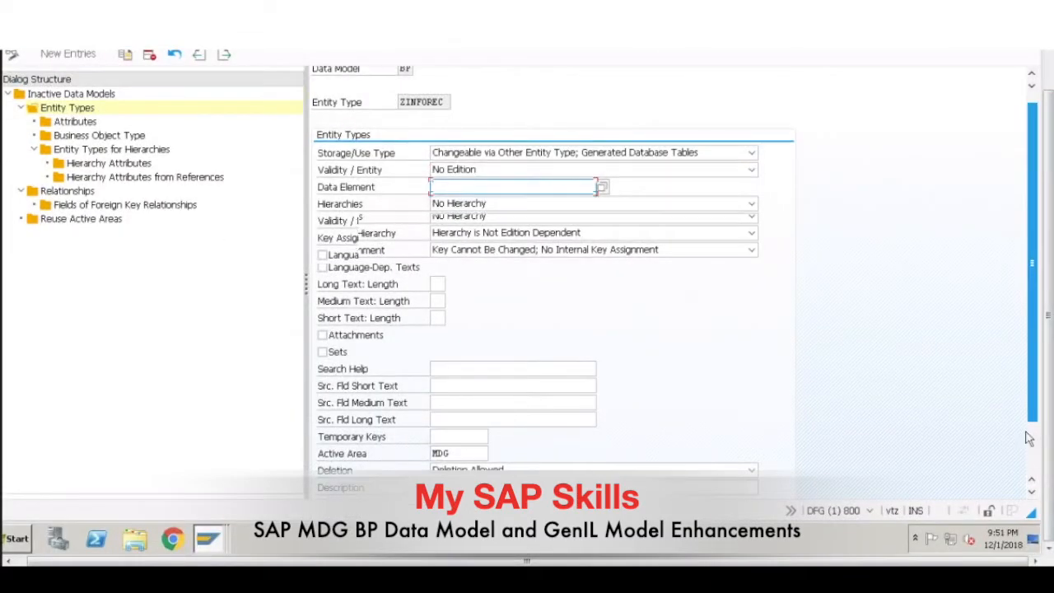
{"action": "scroll", "coordinate": [778, 471], "scroll_direction": "down", "scroll_amount": 3}
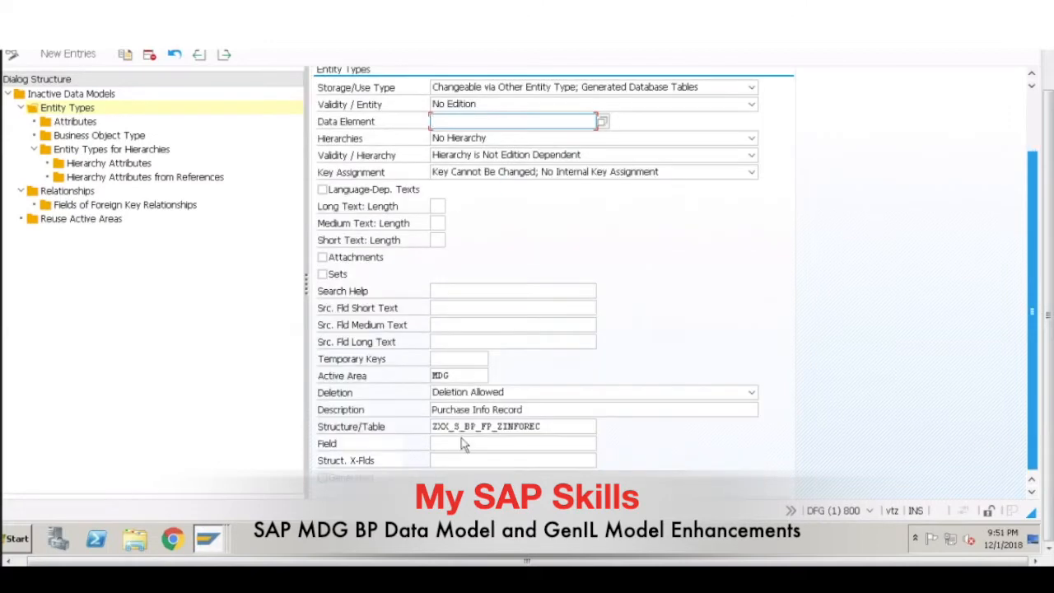
Step: Clear ZINFOREC's active area and look up the available values, checking MDG and PARTNER in the widened list
{"action": "left_click", "coordinate": [463, 379]}
{"action": "left_click_drag", "start_coordinate": [456, 377], "coordinate": [416, 376]}
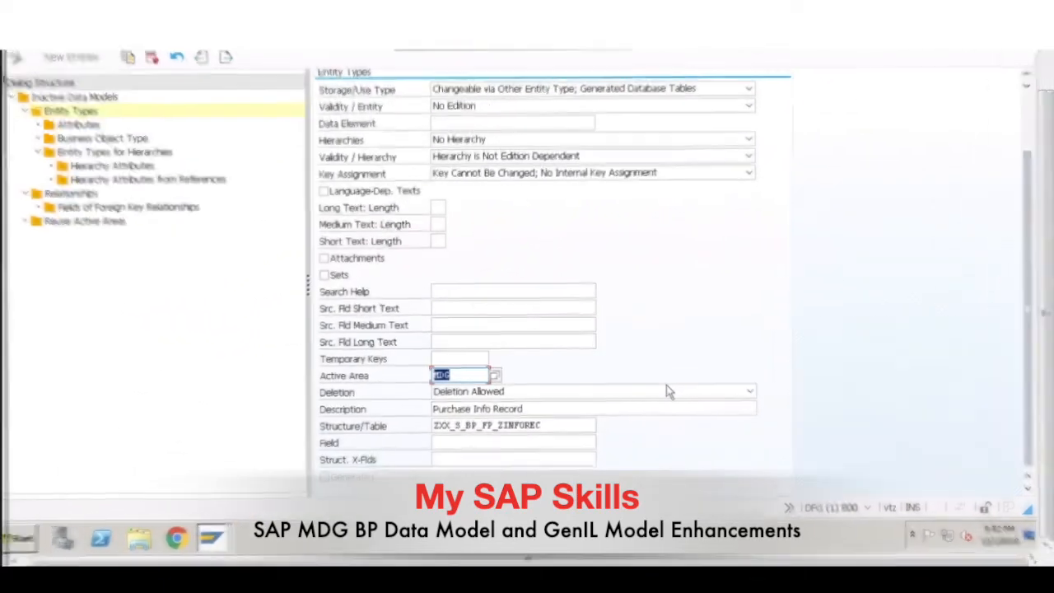
{"action": "key", "text": "Delete"}
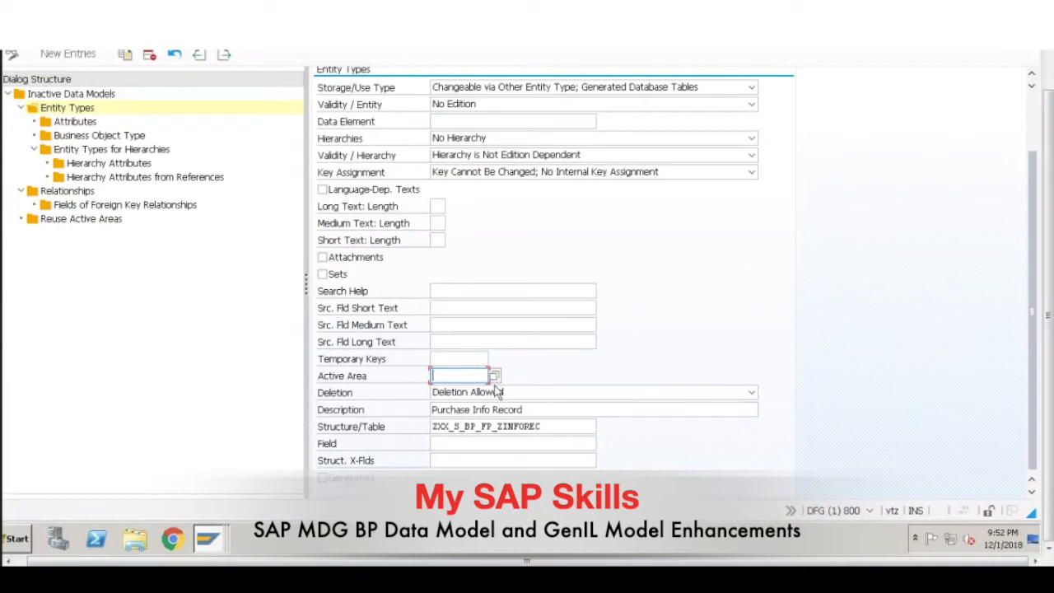
{"action": "left_click", "coordinate": [495, 376]}
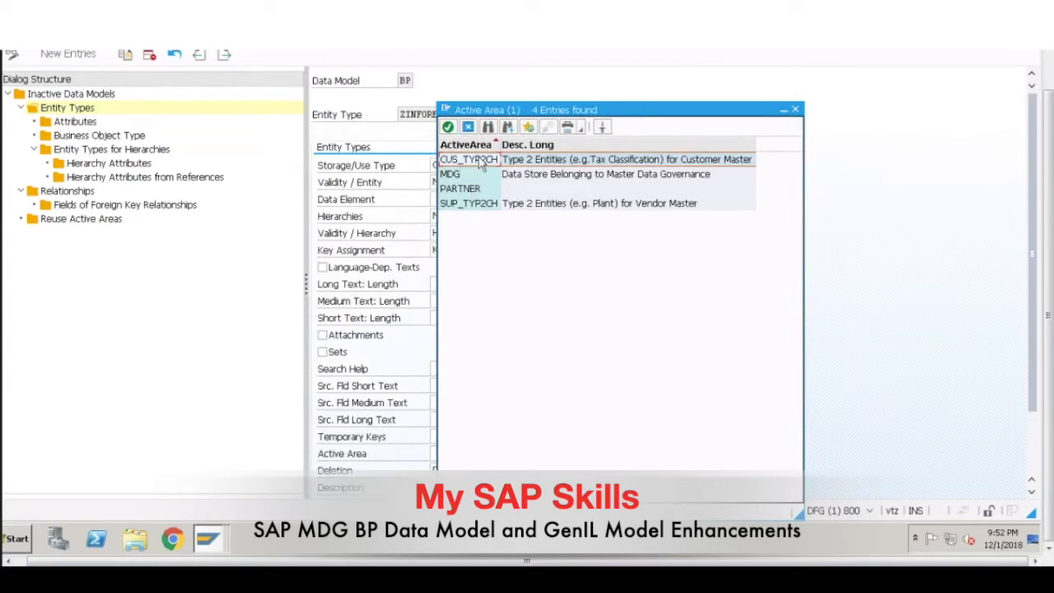
{"action": "left_click_drag", "start_coordinate": [498, 141], "coordinate": [594, 145]}
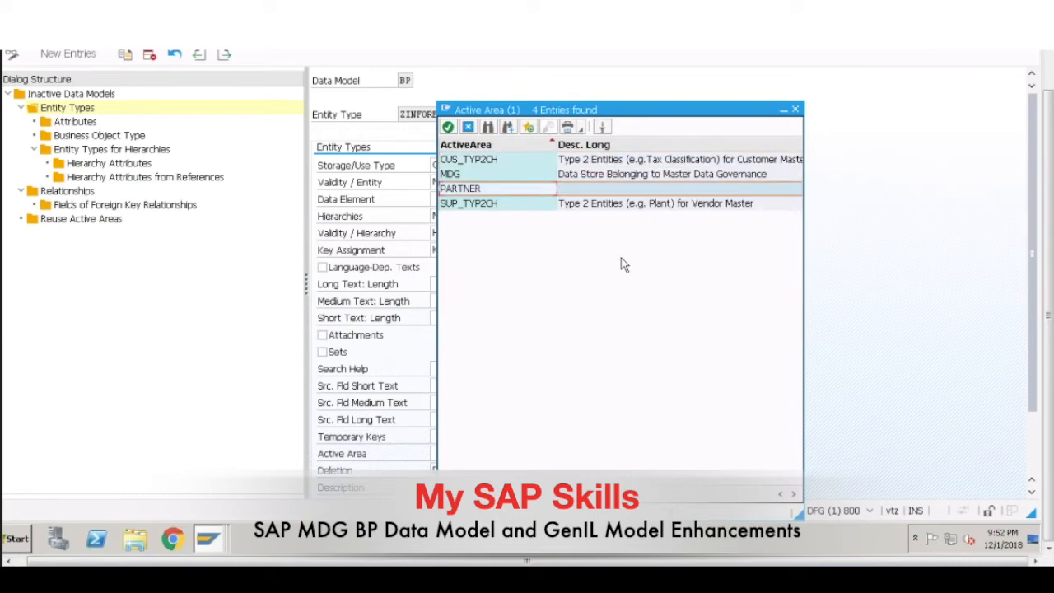
{"action": "left_click", "coordinate": [491, 178]}
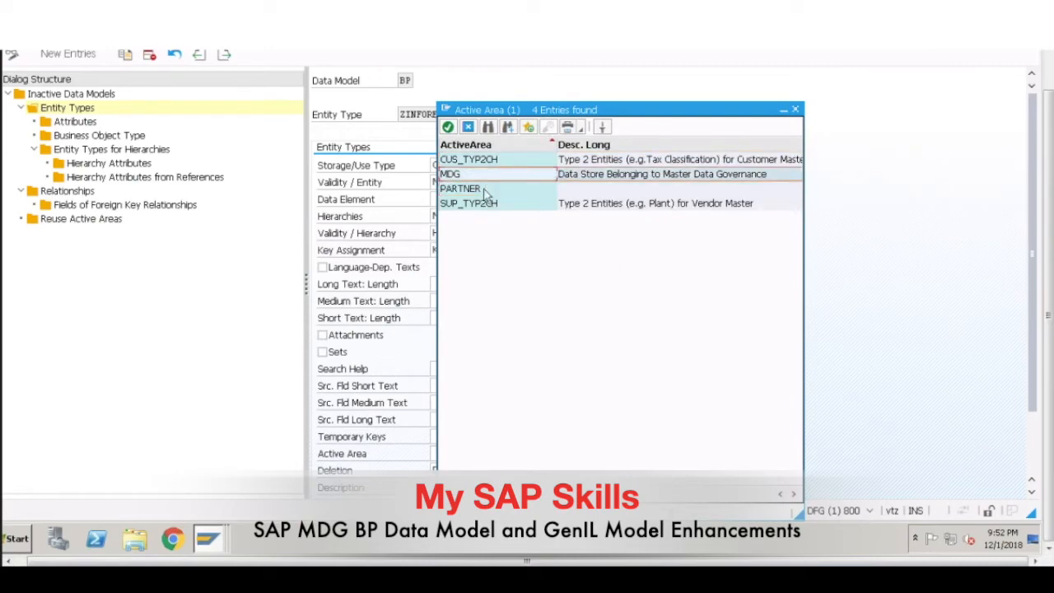
{"action": "left_click", "coordinate": [485, 189]}
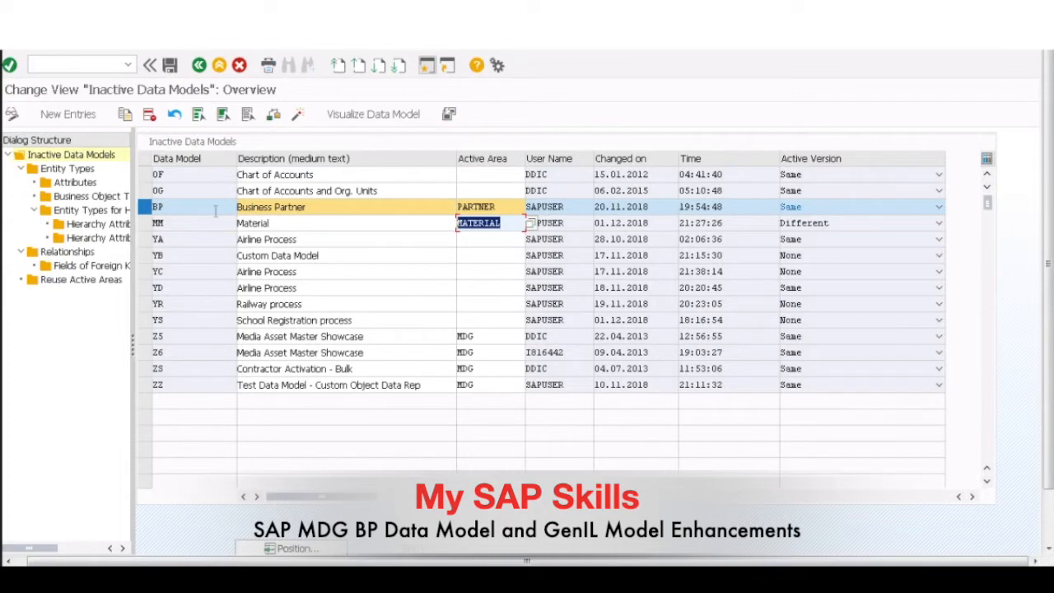
Step: Check the active areas assigned to the data models, and reopen the details of entity type ZINFOREC under BP
{"action": "left_click", "coordinate": [155, 191]}
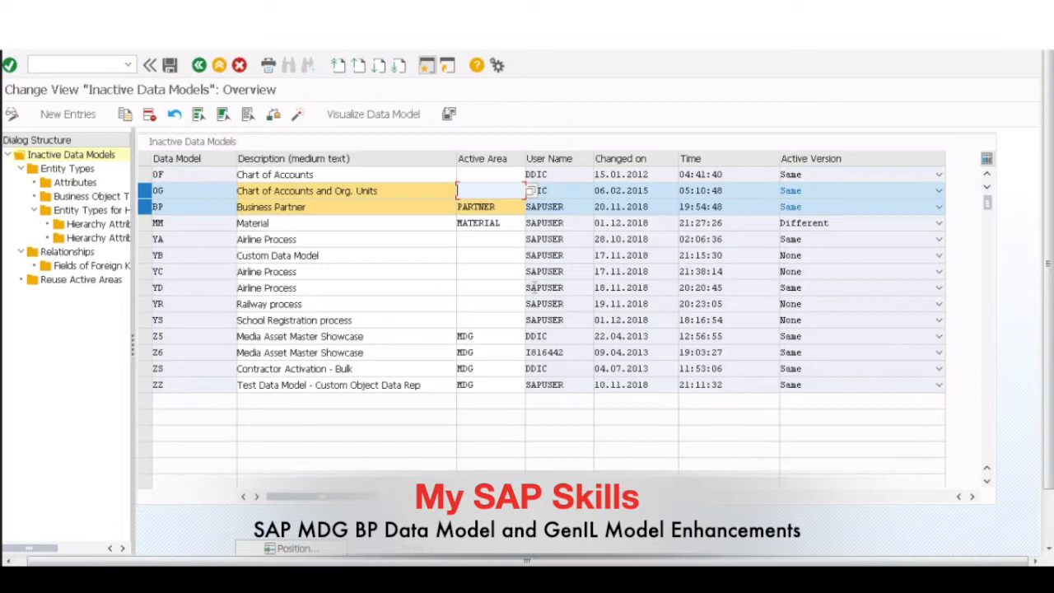
{"action": "left_click", "coordinate": [145, 191]}
{"action": "left_click", "coordinate": [67, 169]}
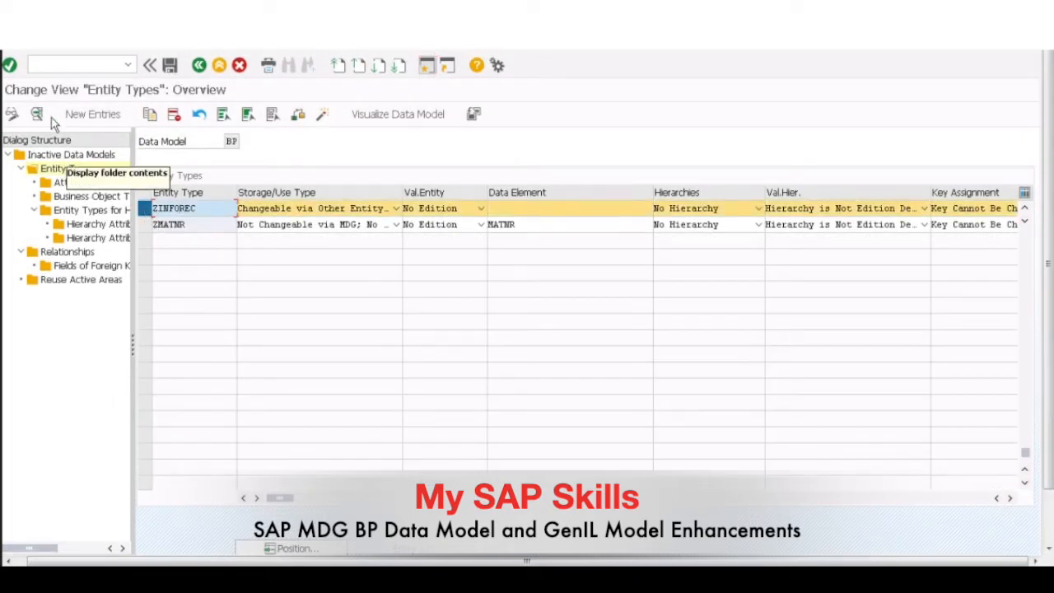
{"action": "left_click", "coordinate": [36, 113]}
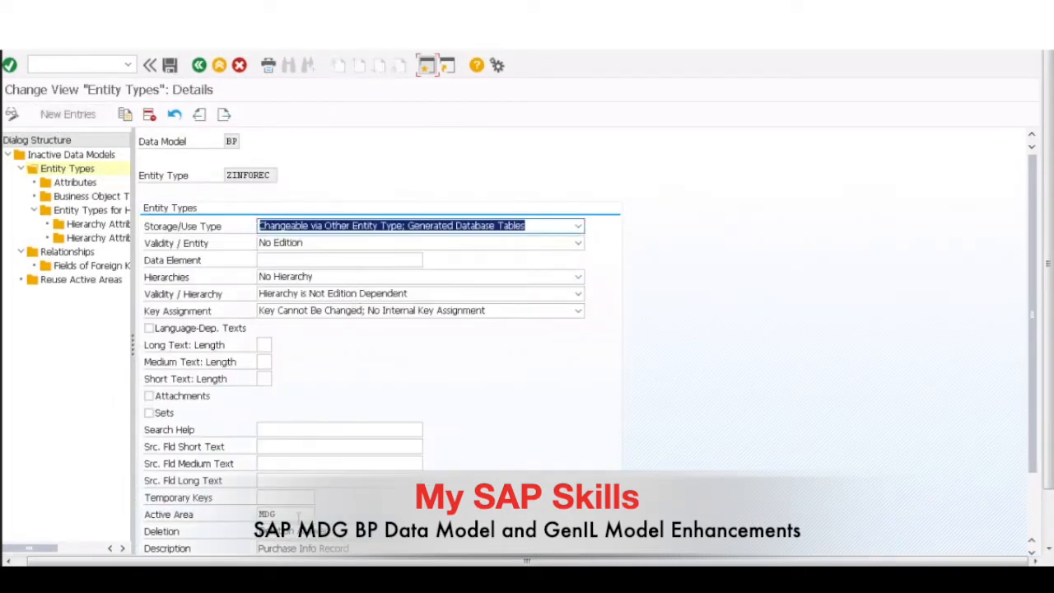
Step: Examine the active area and description settings of entity type ZINFOREC
{"action": "left_click", "coordinate": [298, 516]}
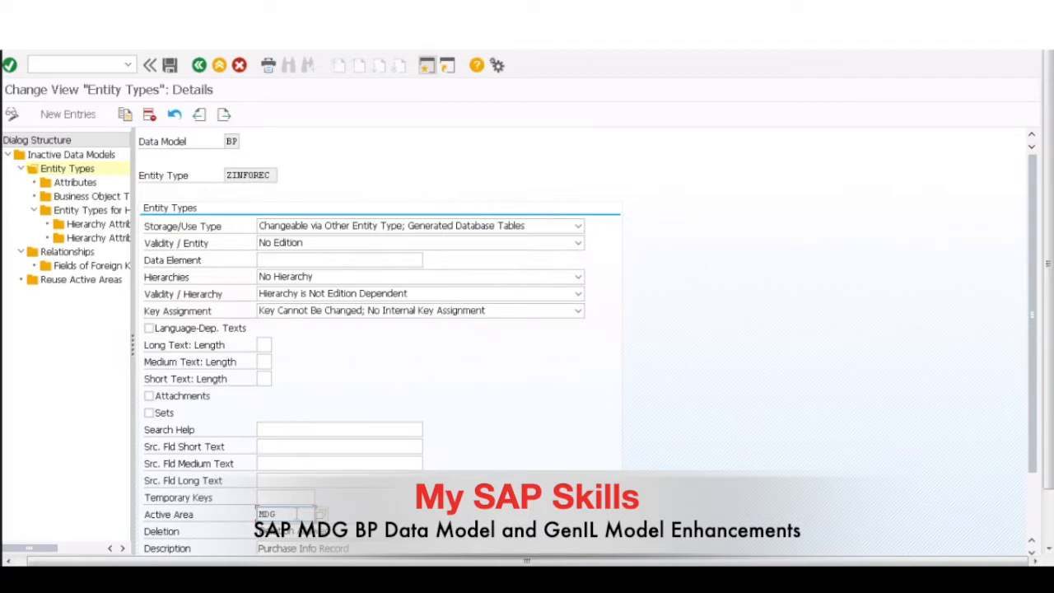
{"action": "left_click_drag", "start_coordinate": [297, 514], "coordinate": [244, 514]}
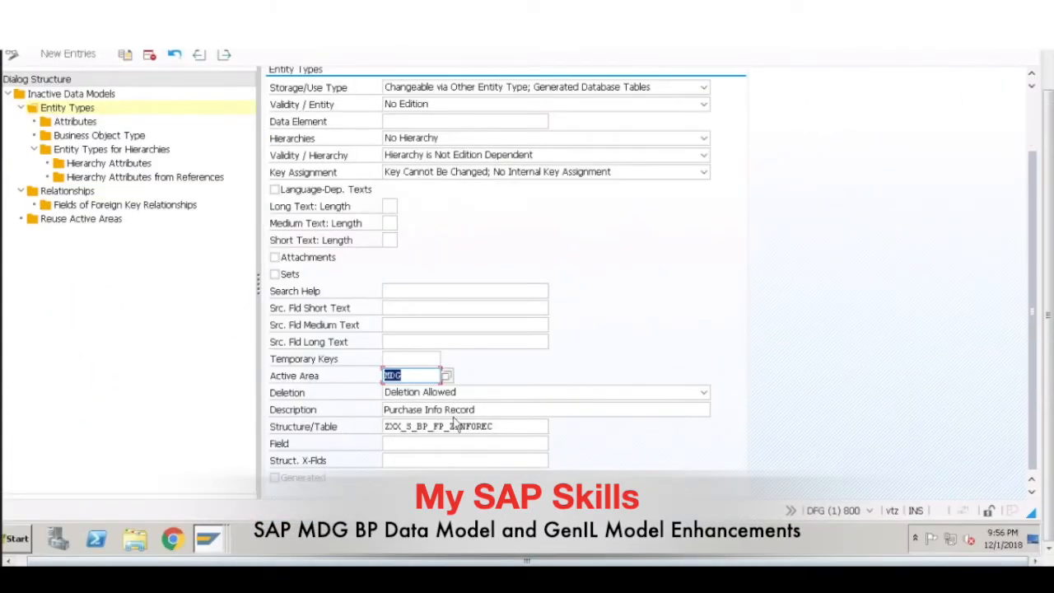
{"action": "left_click", "coordinate": [498, 409]}
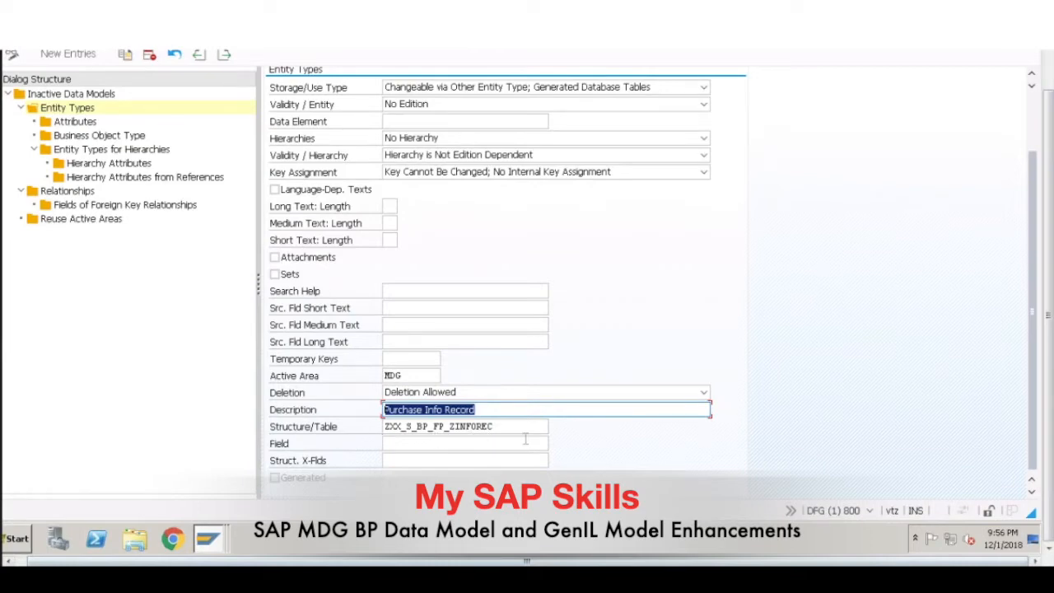
{"action": "left_click_drag", "start_coordinate": [1052, 191], "coordinate": [1051, 120]}
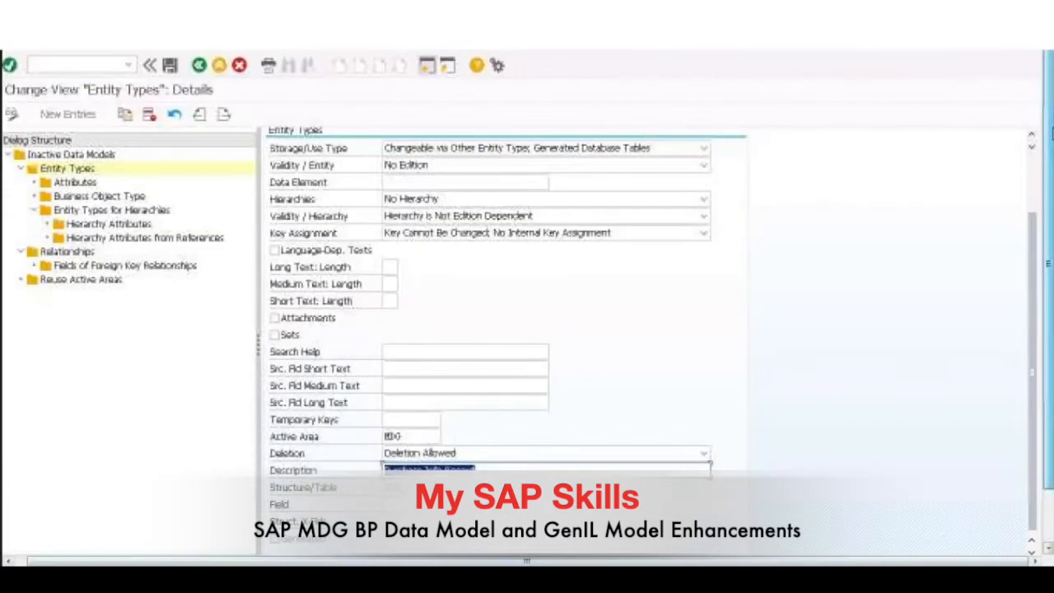
{"action": "left_click_drag", "start_coordinate": [1024, 214], "coordinate": [1024, 155]}
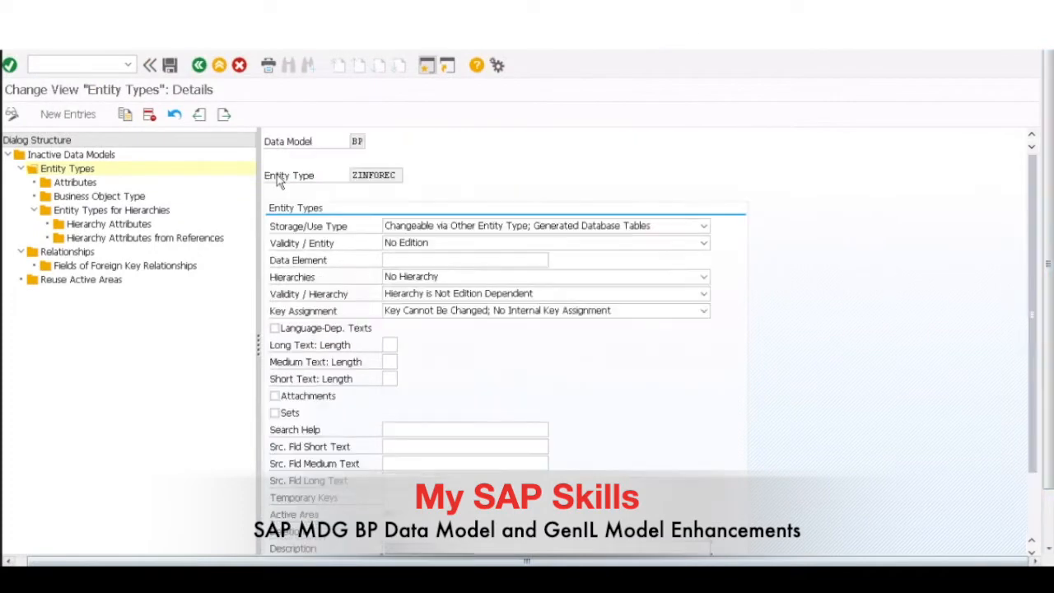
Step: Open the attributes of ZINFOREC and examine attribute ZZPURBLOC with its data element and description
{"action": "double_click", "coordinate": [73, 183]}
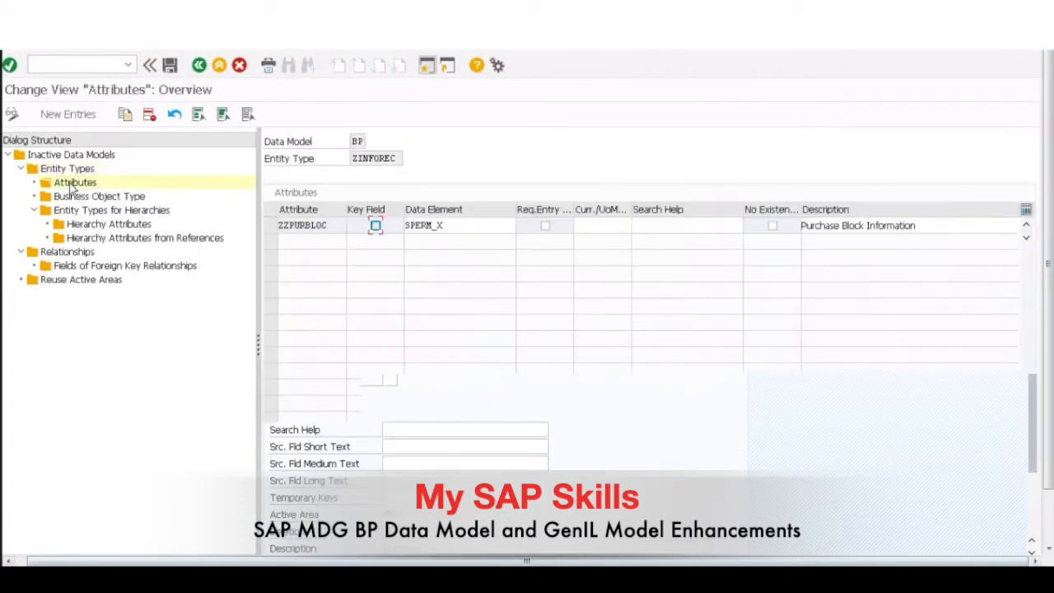
{"action": "left_click", "coordinate": [268, 227]}
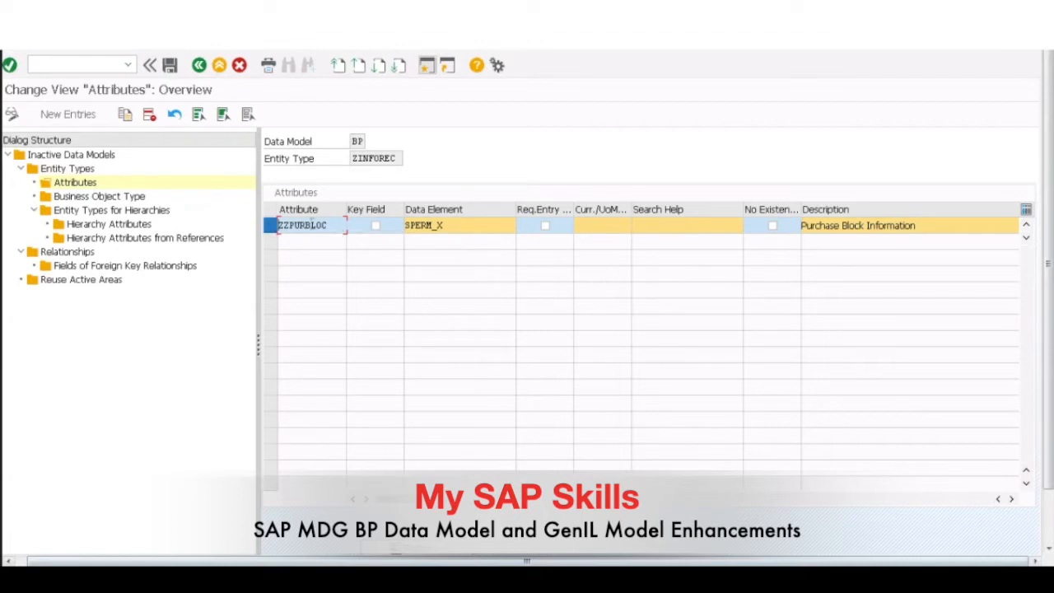
{"action": "left_click", "coordinate": [928, 225]}
{"action": "left_click_drag", "start_coordinate": [928, 225], "coordinate": [801, 226]}
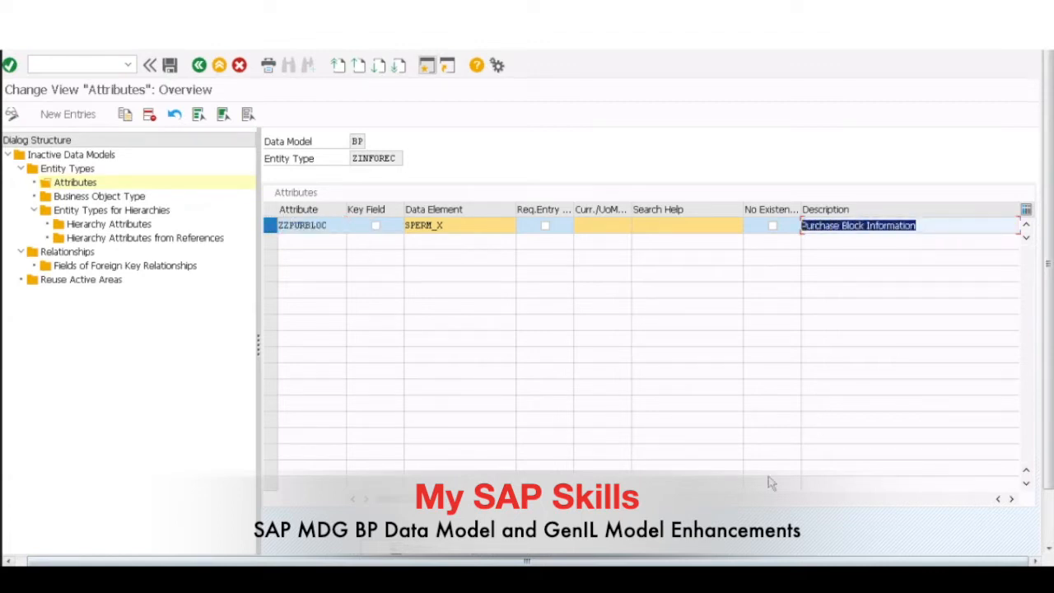
{"action": "left_click", "coordinate": [198, 66]}
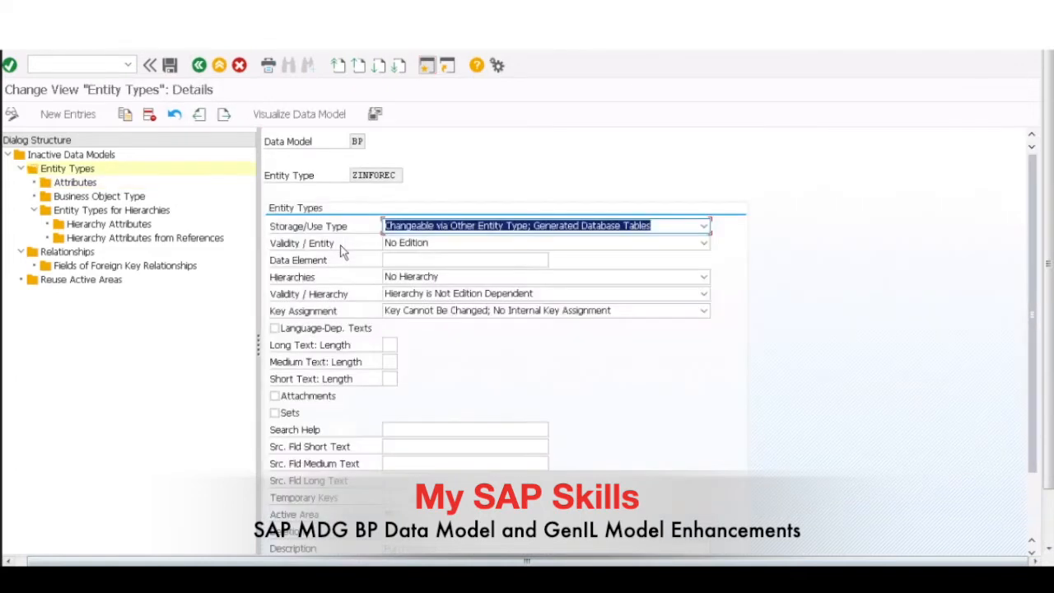
Step: Return to the entity type overview and open the details of entity type ZMATNR only
{"action": "left_click", "coordinate": [199, 68]}
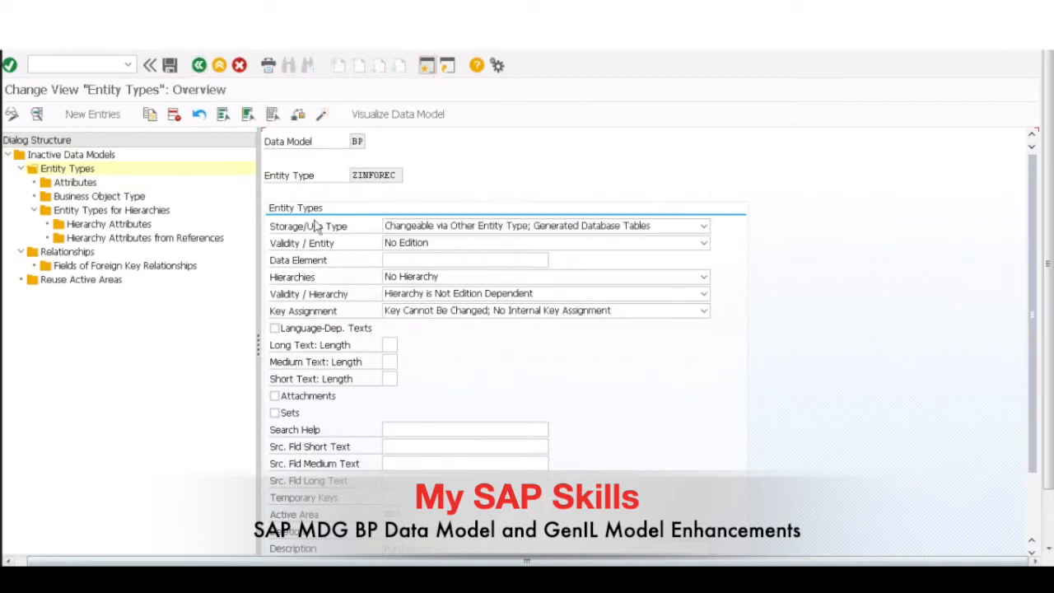
{"action": "left_click", "coordinate": [272, 225]}
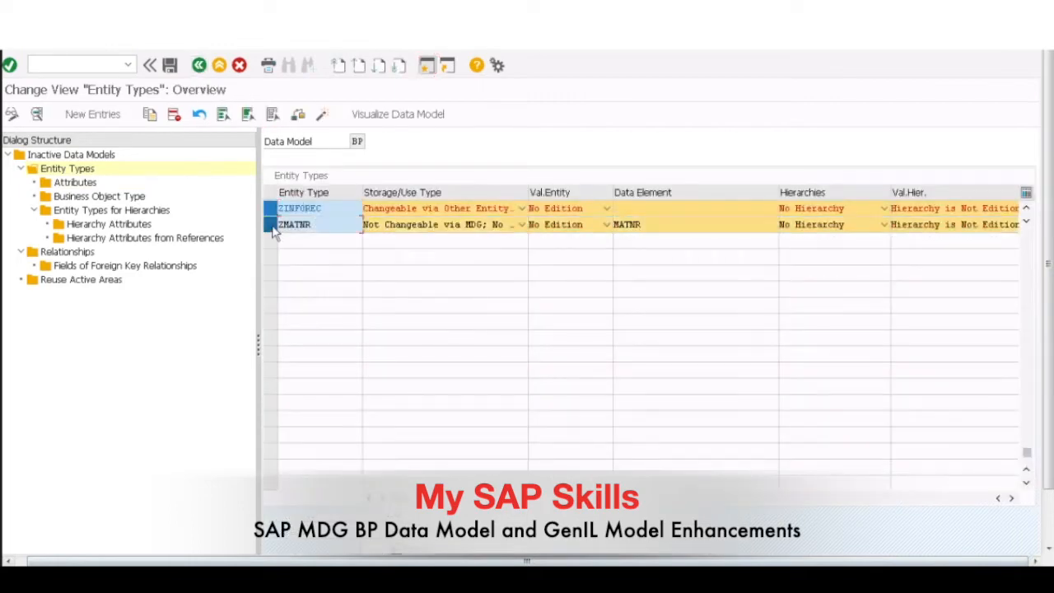
{"action": "left_click", "coordinate": [269, 215]}
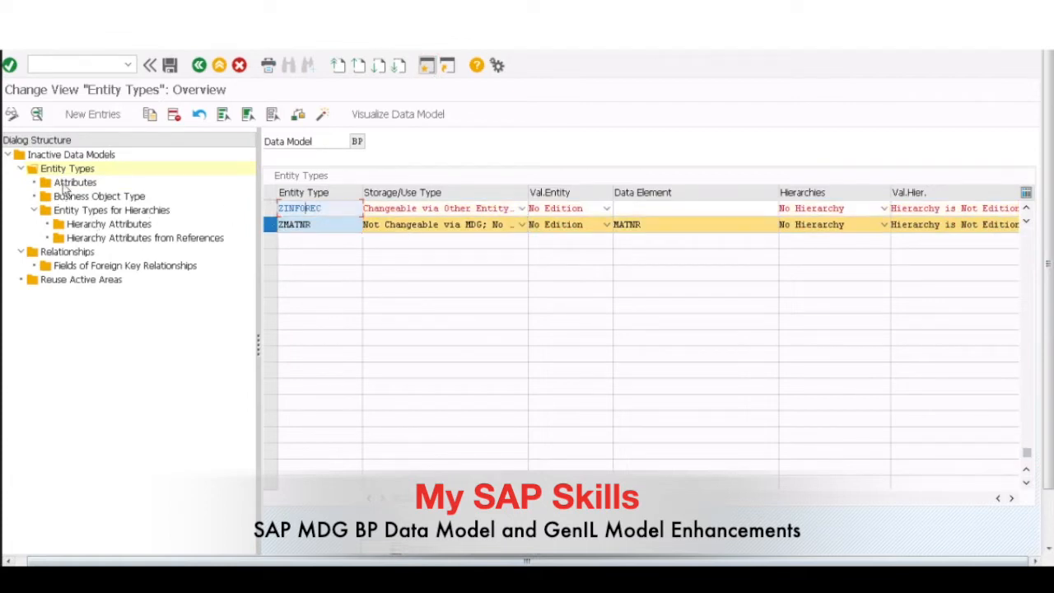
{"action": "left_click", "coordinate": [36, 113]}
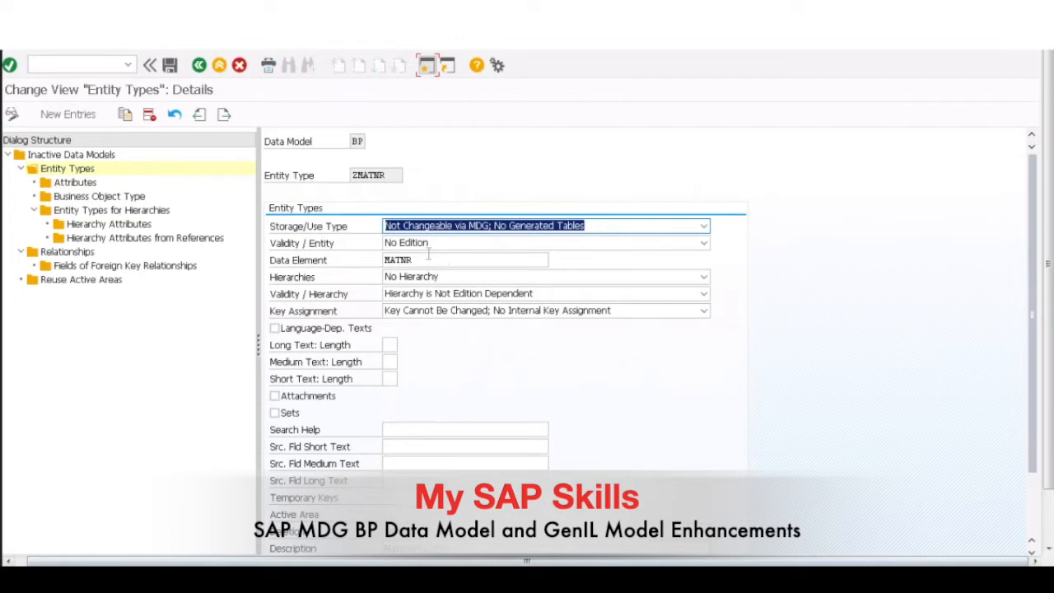
Step: Review ZMATNR's storage/use type, data element, deletion and description settings, and check its attributes
{"action": "left_click", "coordinate": [384, 175]}
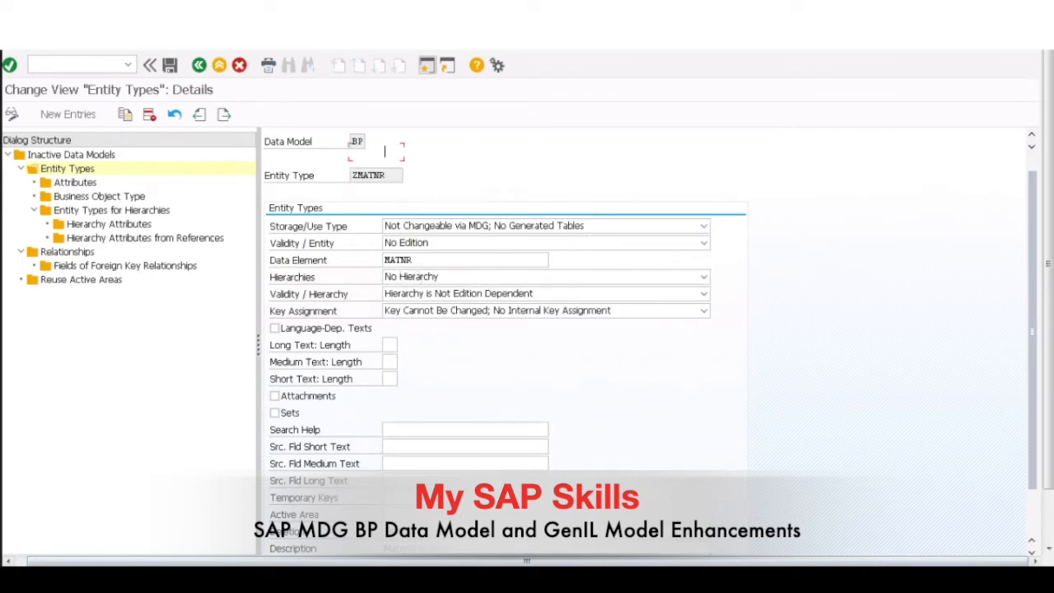
{"action": "scroll", "coordinate": [481, 404], "scroll_direction": "down", "scroll_amount": 1}
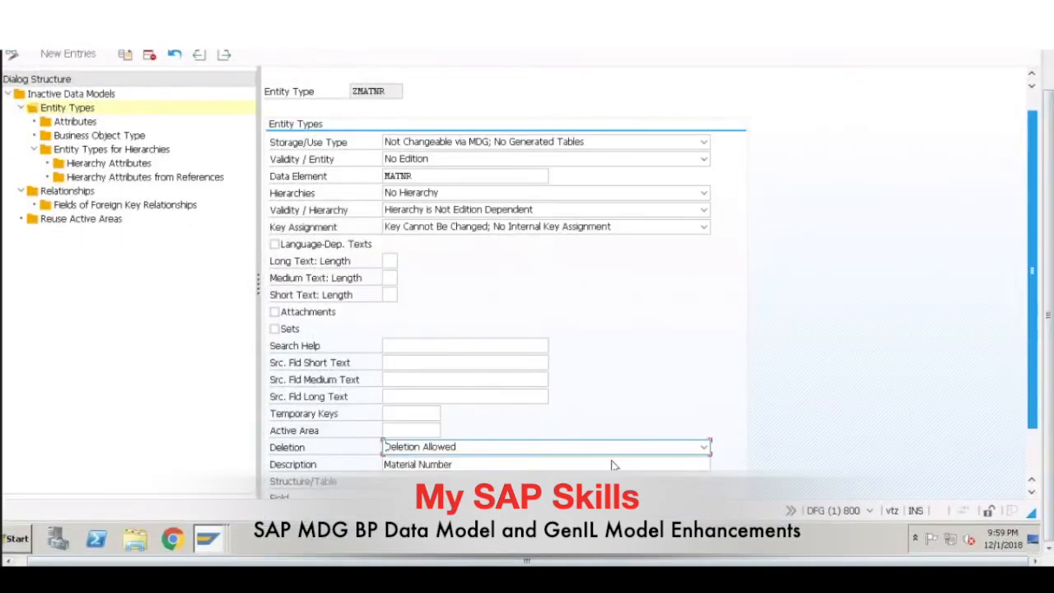
{"action": "scroll", "coordinate": [485, 456], "scroll_direction": "down", "scroll_amount": 2}
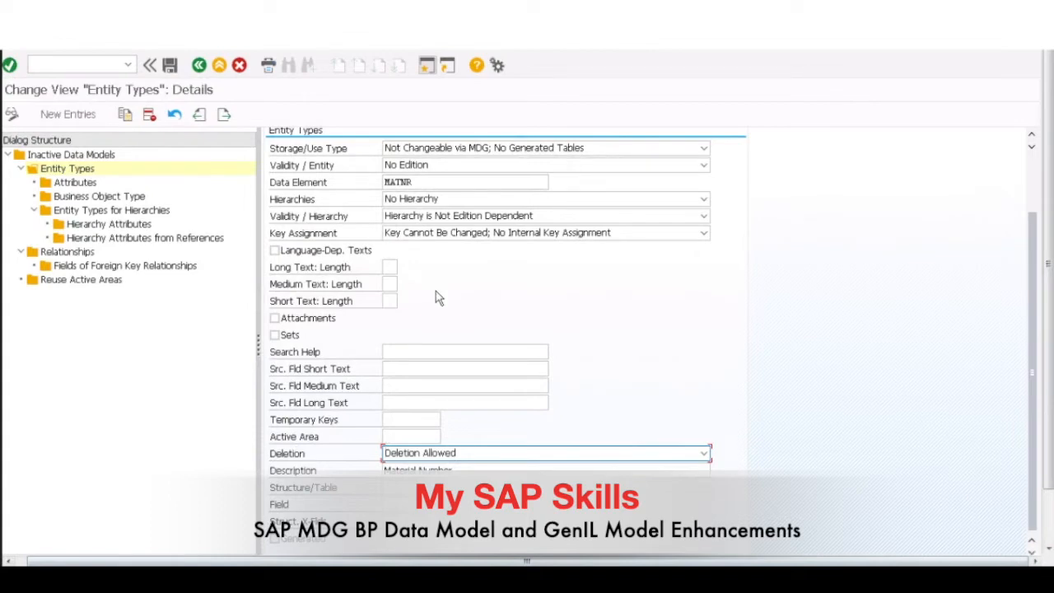
{"action": "double_click", "coordinate": [75, 185]}
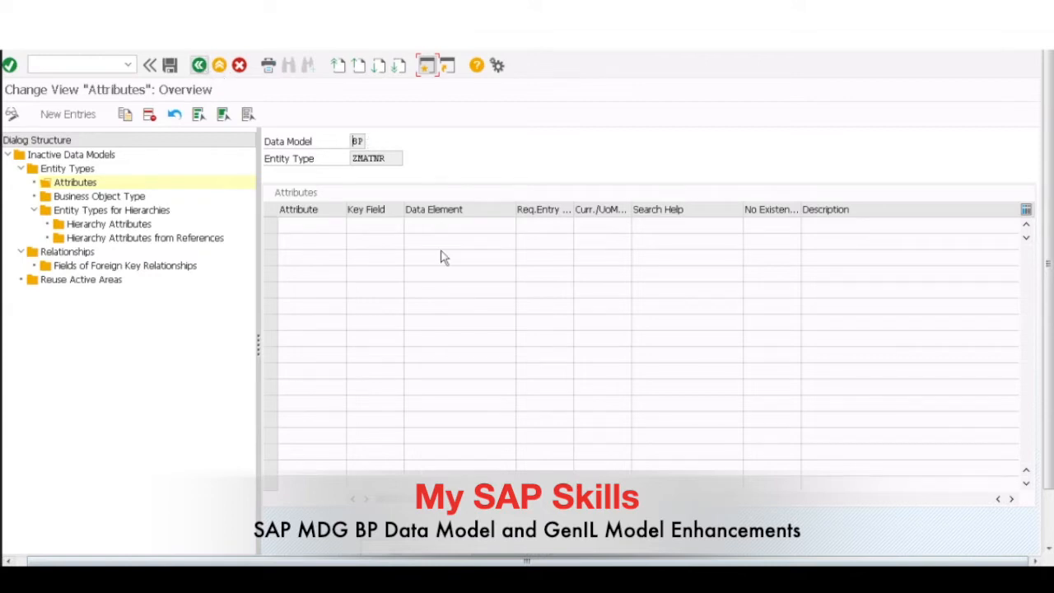
{"action": "key", "text": "F3"}
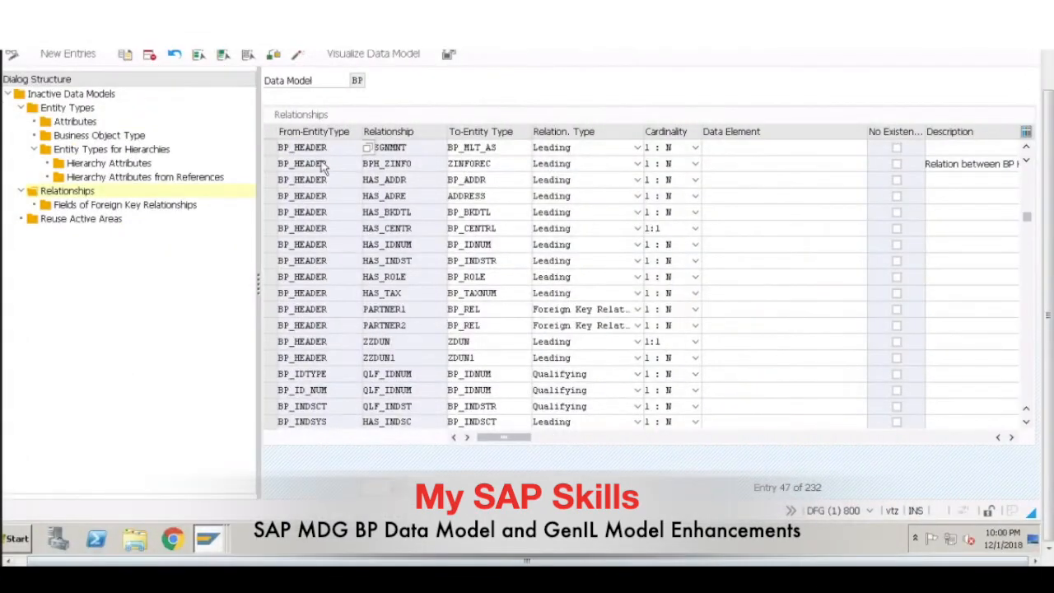
Step: Select relationship BPH_ZINFO from BP_HEADER to ZINFOREC and examine its relationship type, cardinality and description
{"action": "left_click", "coordinate": [271, 164]}
{"action": "left_click", "coordinate": [270, 164]}
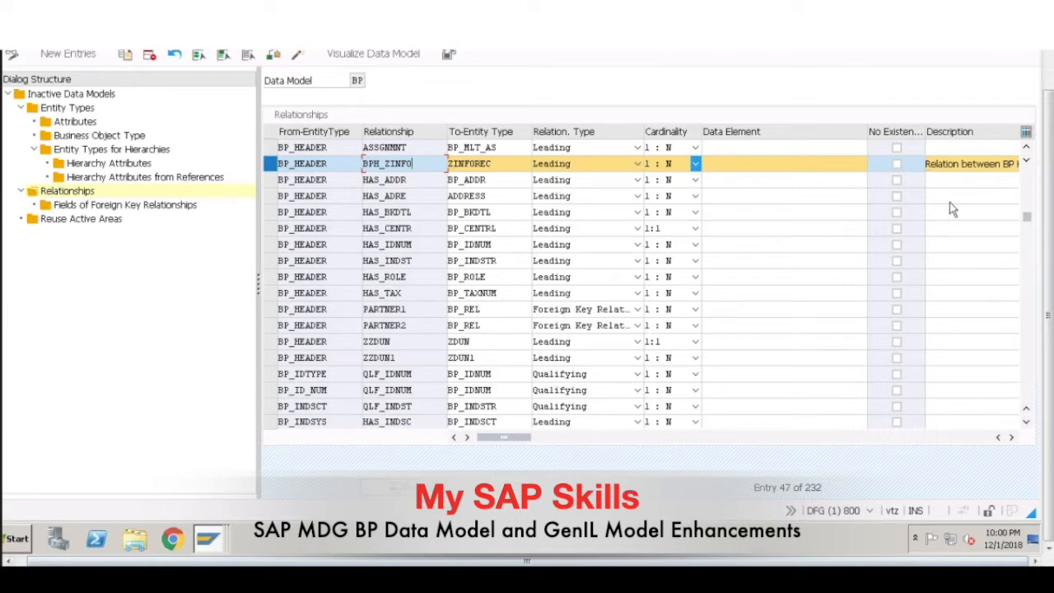
{"action": "left_click_drag", "start_coordinate": [510, 443], "coordinate": [605, 437]}
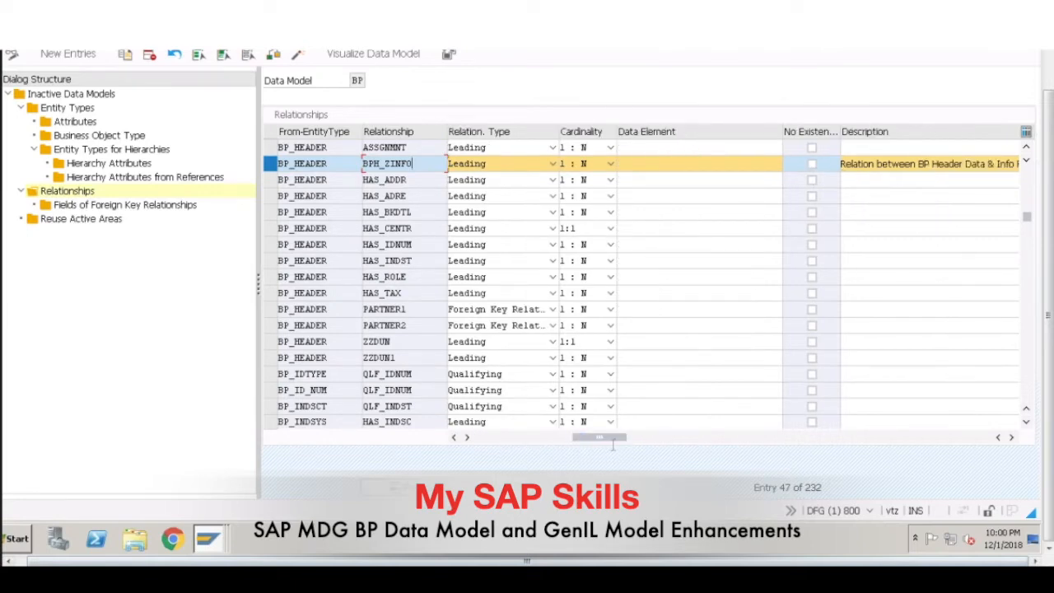
Step: Check the description of relationship BPH_ZINFO, and select relationship MAT_INFOR from ZMATNR to ZINFOREC to examine its type and cardinality
{"action": "left_click_drag", "start_coordinate": [609, 443], "coordinate": [723, 429]}
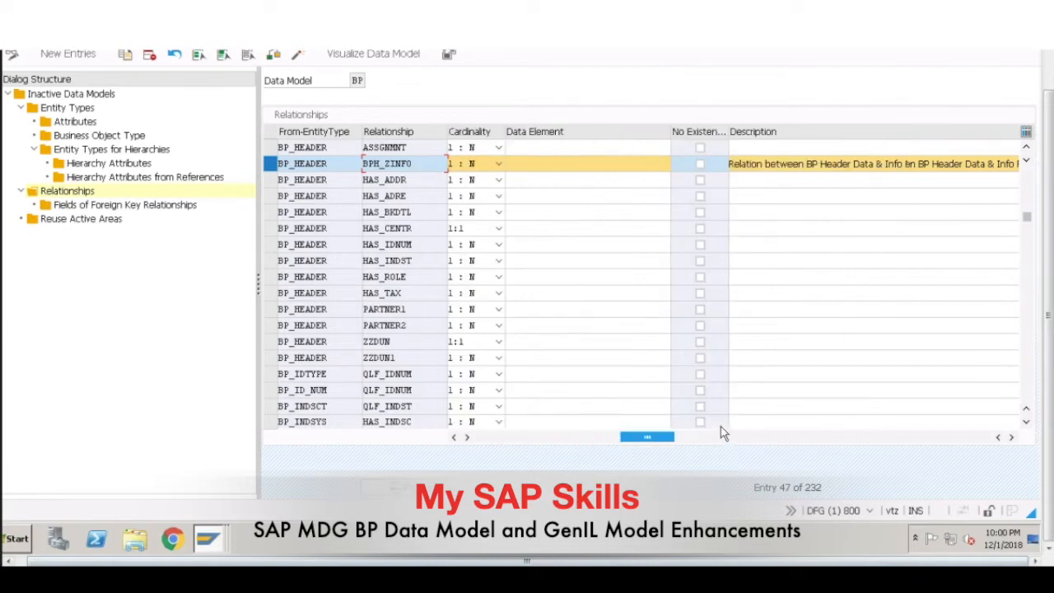
{"action": "left_click", "coordinate": [270, 166]}
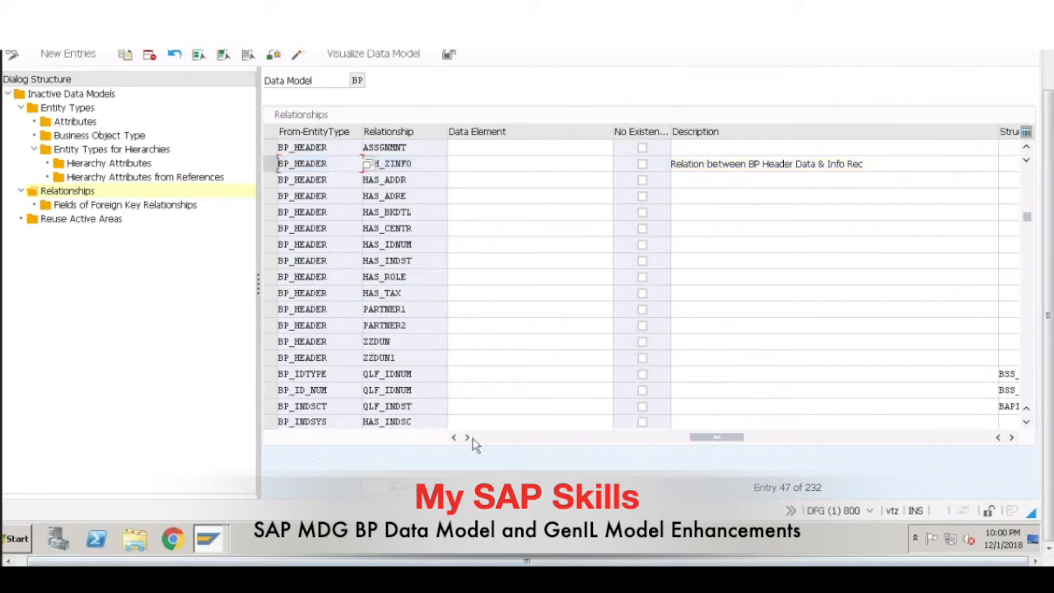
{"action": "left_click_drag", "start_coordinate": [693, 442], "coordinate": [486, 451]}
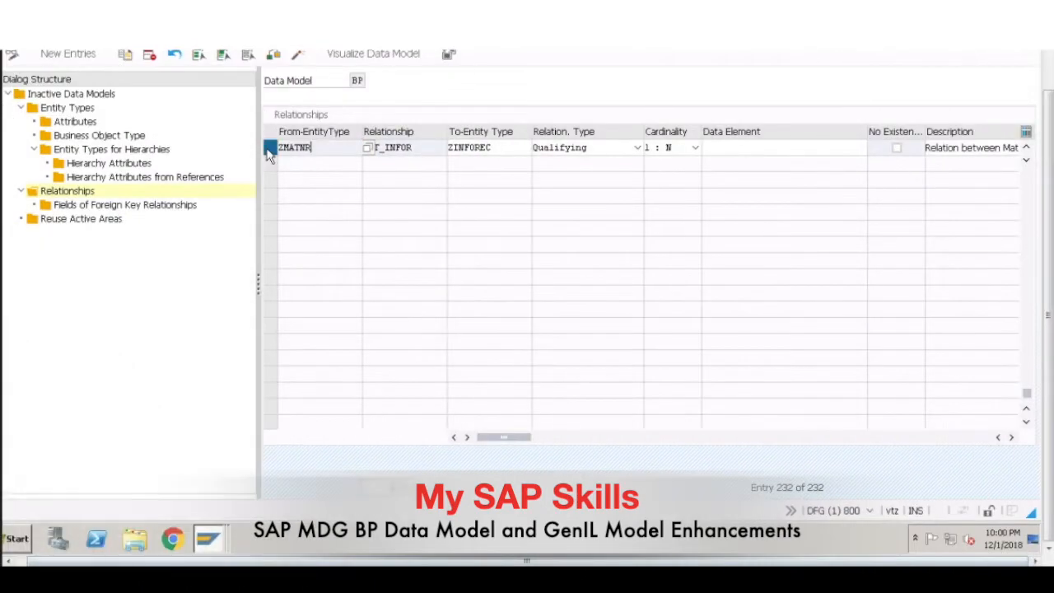
{"action": "left_click", "coordinate": [270, 150]}
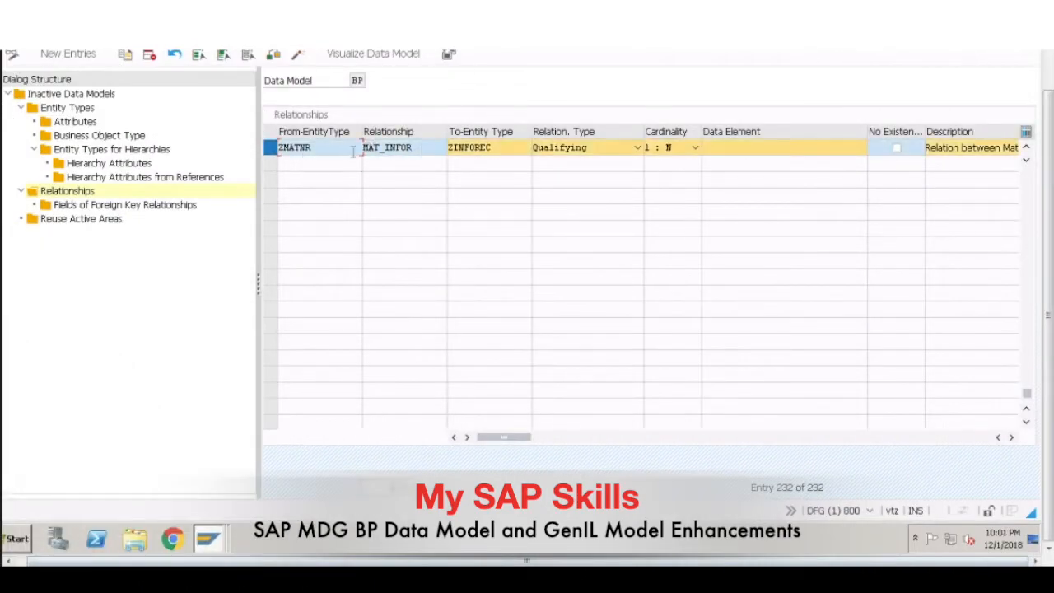
{"action": "key", "text": "Tab"}
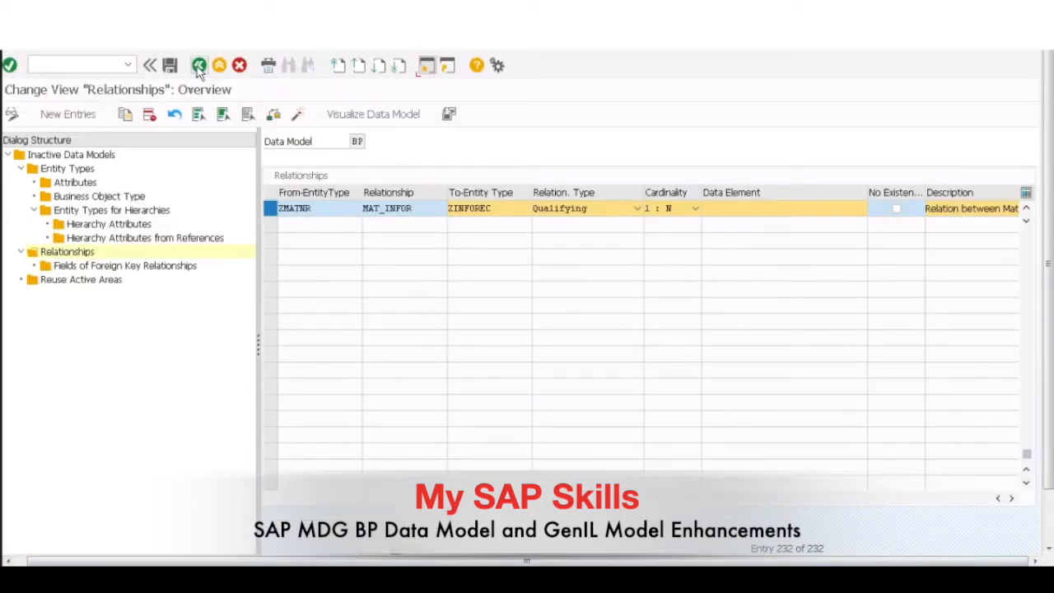
Step: Return to the inactive data models, visualize data model BP and expand entity type ZINFOREC under BP_HEADER
{"action": "left_click", "coordinate": [199, 65]}
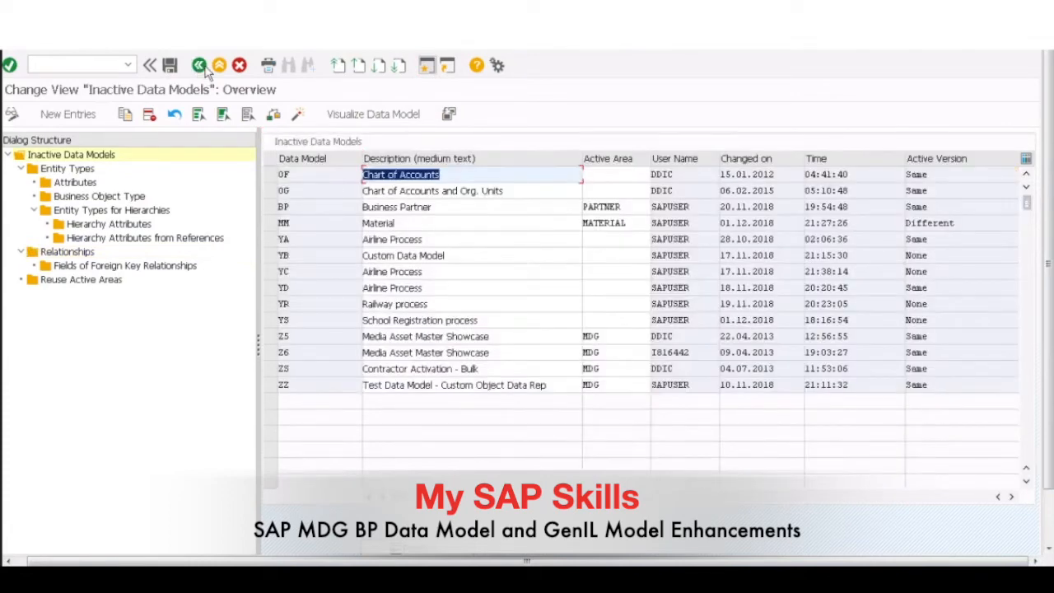
{"action": "left_click", "coordinate": [284, 212]}
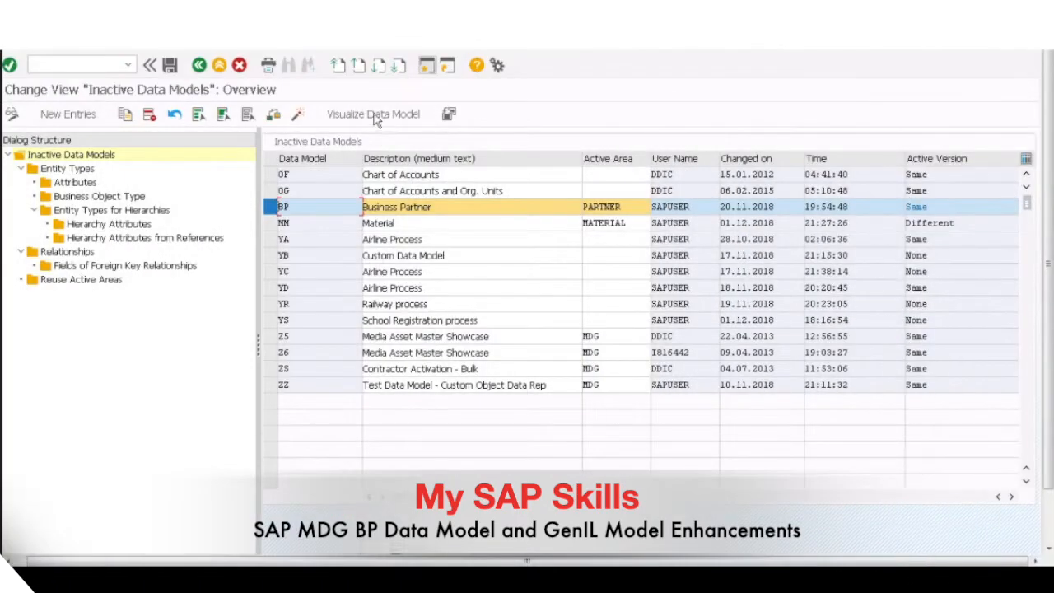
{"action": "left_click", "coordinate": [374, 115]}
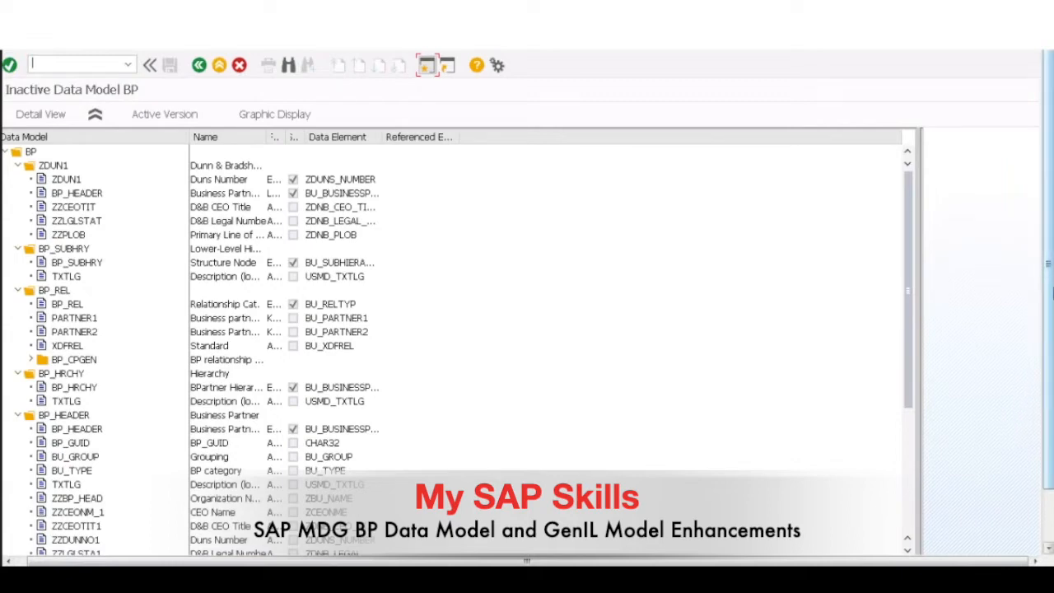
{"action": "left_click_drag", "start_coordinate": [1051, 292], "coordinate": [1051, 352]}
{"action": "left_click_drag", "start_coordinate": [911, 294], "coordinate": [922, 416]}
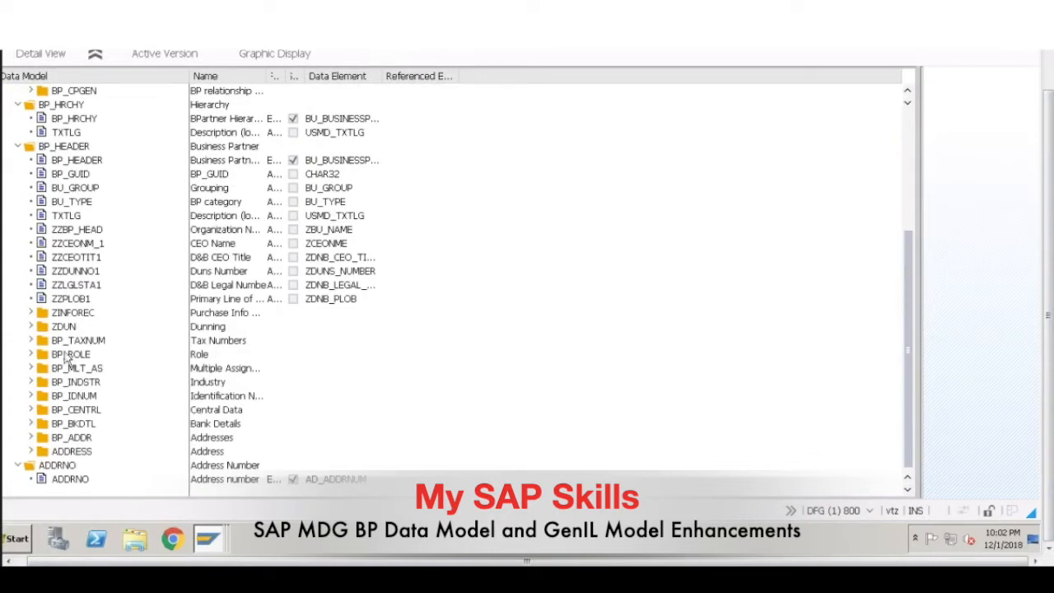
{"action": "left_click", "coordinate": [31, 312]}
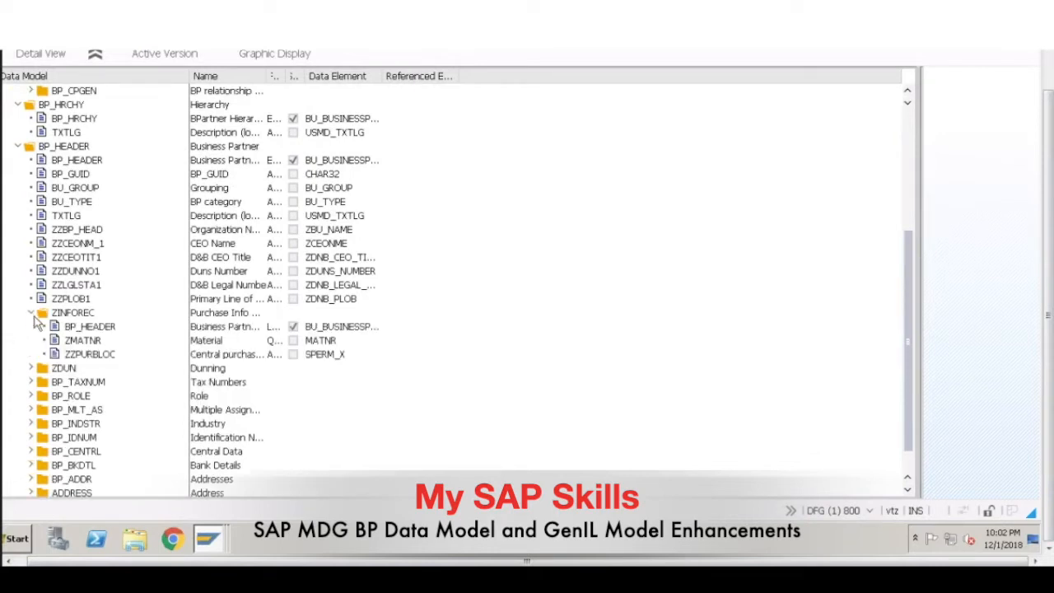
Step: Widen the columns and examine the field types and data elements of BP_HEADER, ZMATNR and ZZPURBLOC within ZINFOREC
{"action": "left_click", "coordinate": [95, 340]}
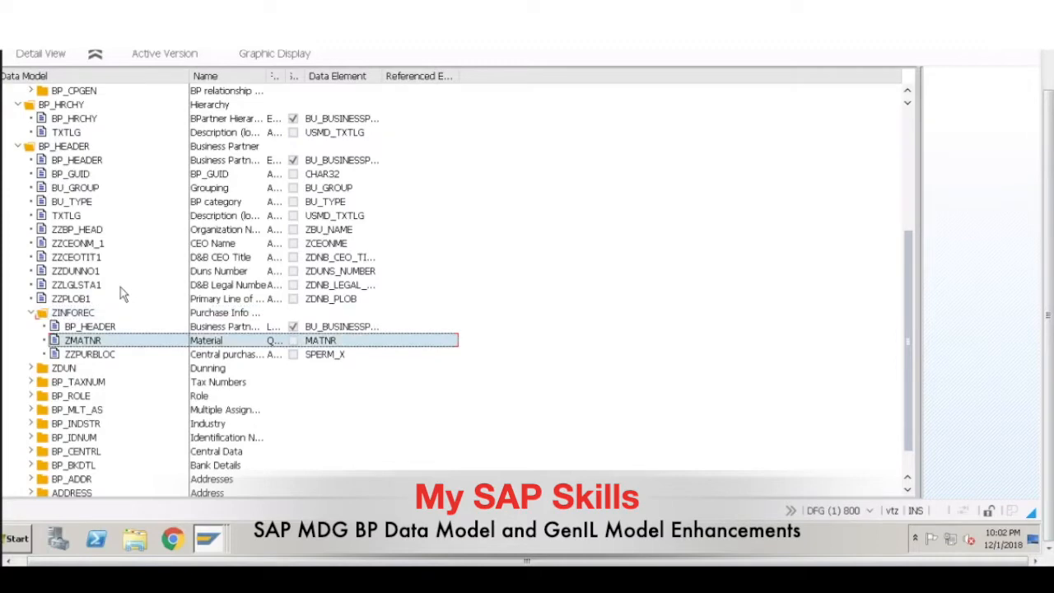
{"action": "left_click_drag", "start_coordinate": [385, 75], "coordinate": [397, 76]}
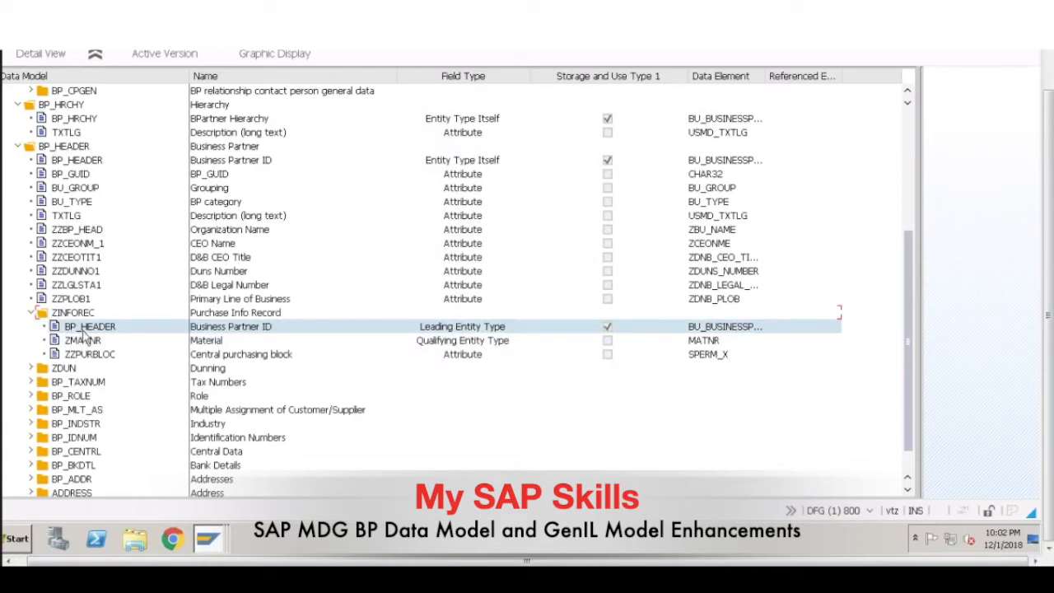
{"action": "left_click", "coordinate": [82, 327]}
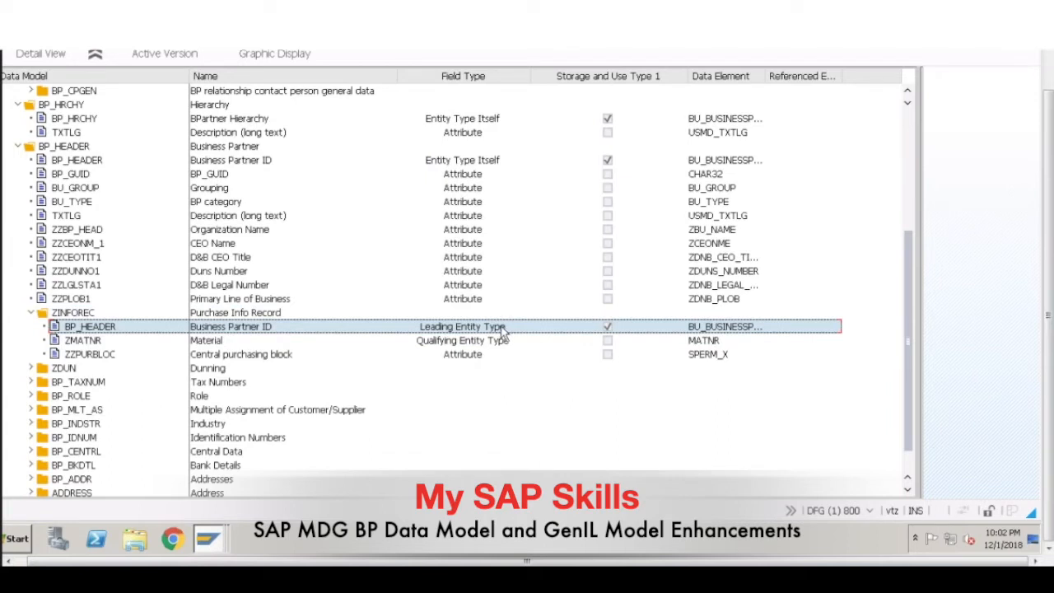
{"action": "left_click_drag", "start_coordinate": [766, 75], "coordinate": [837, 70]}
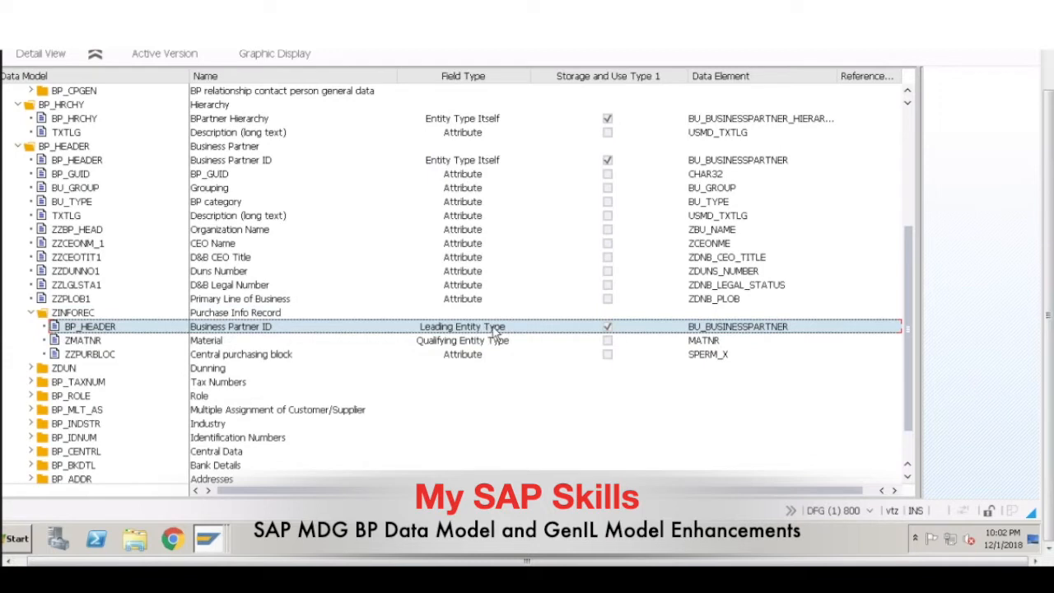
{"action": "left_click", "coordinate": [85, 342]}
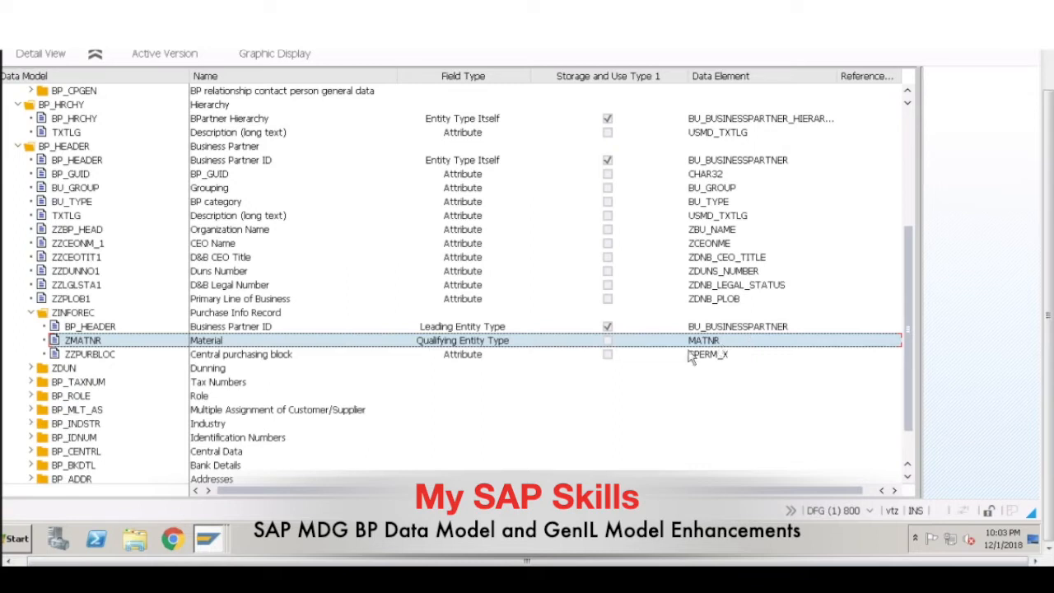
{"action": "left_click", "coordinate": [83, 355]}
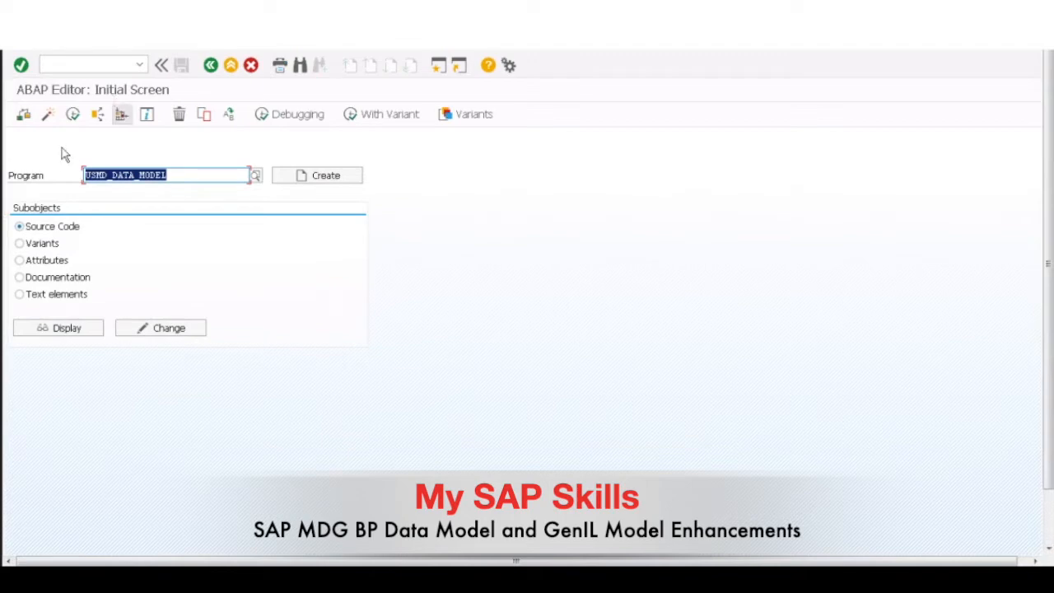
Step: Execute program USMD_DATA_MODEL to list the generated tables of data model BP
{"action": "left_click", "coordinate": [73, 116]}
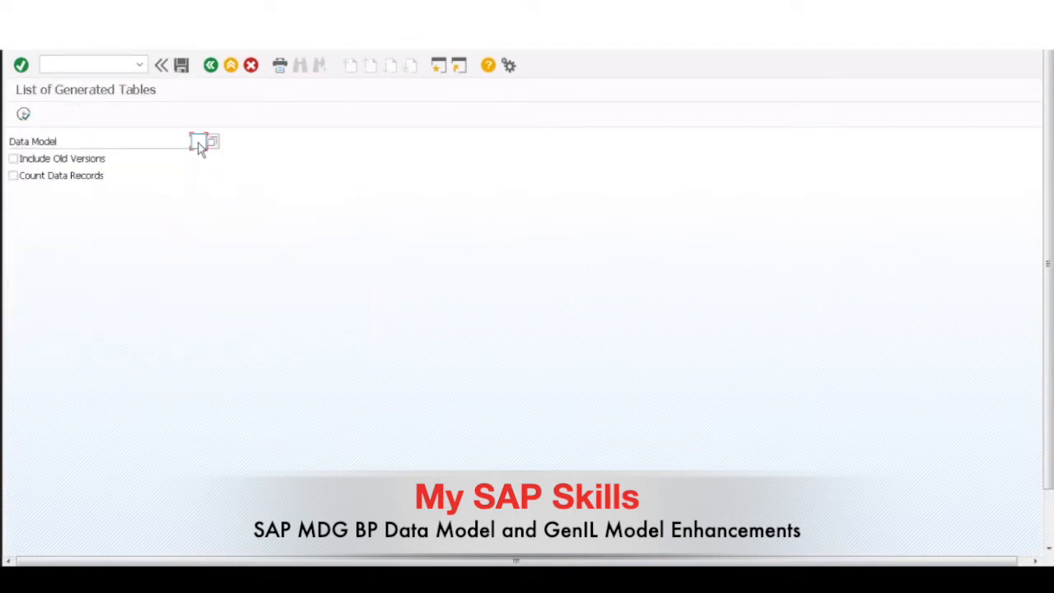
{"action": "type", "text": "BP"}
{"action": "key", "text": "Tab"}
{"action": "left_click", "coordinate": [24, 115]}
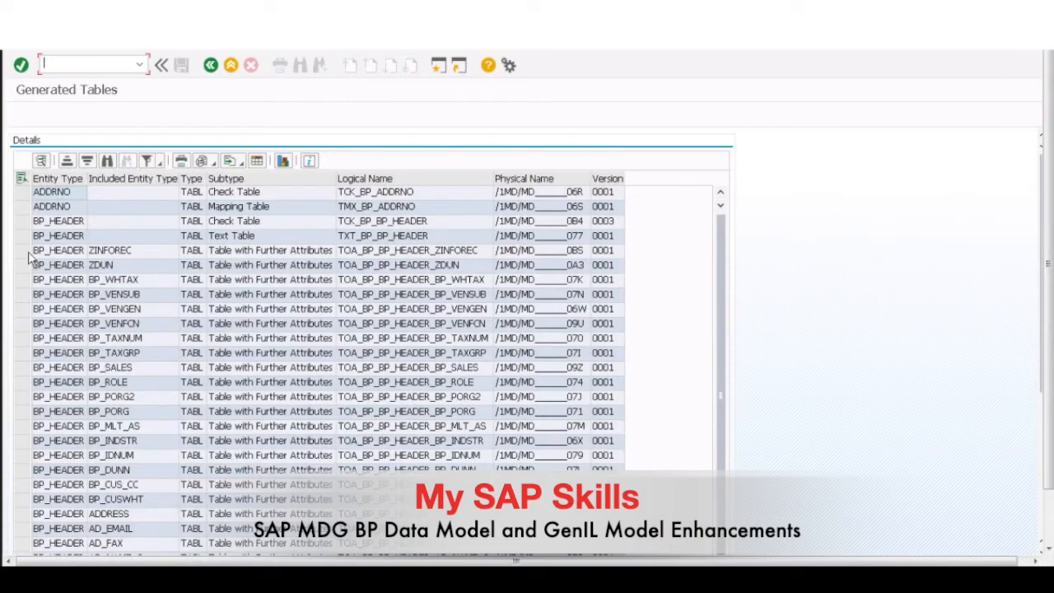
Step: Open the generated table for BP_HEADER with included entity type ZINFOREC, examine its key and attribute fields, and return
{"action": "left_click", "coordinate": [24, 251]}
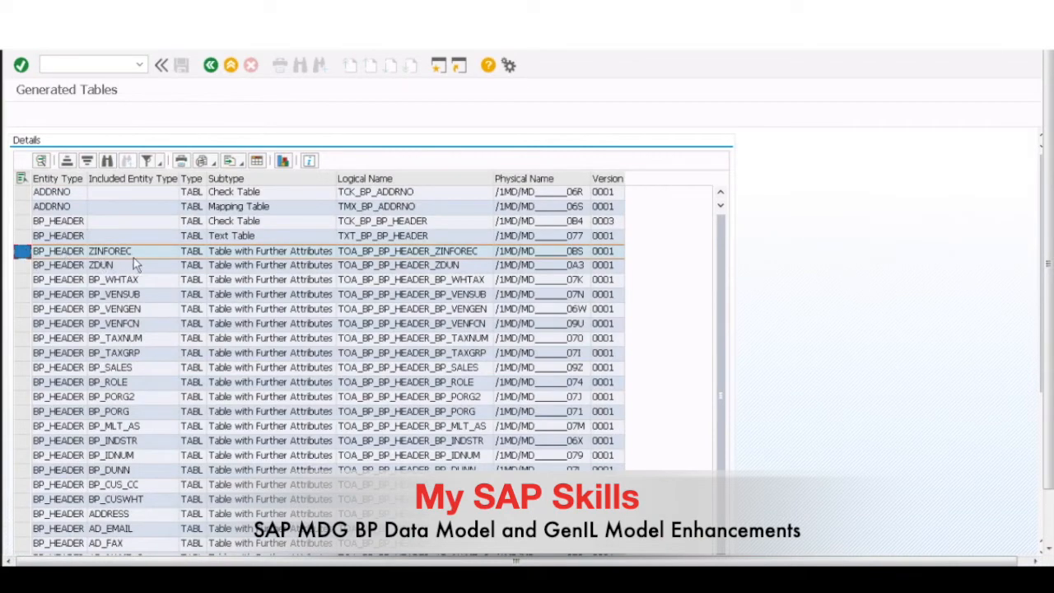
{"action": "double_click", "coordinate": [543, 252]}
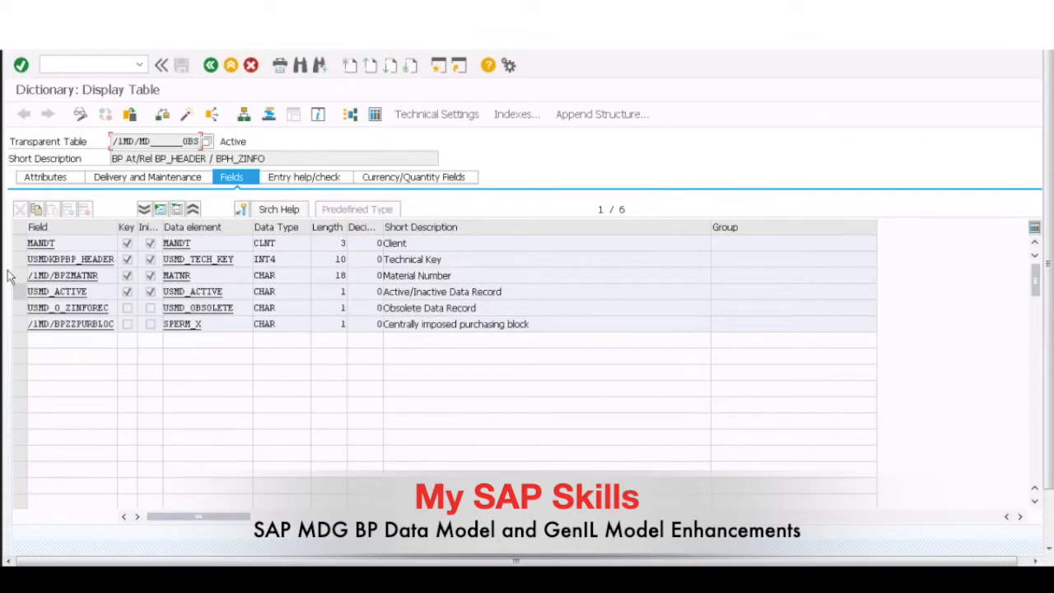
{"action": "left_click_drag", "start_coordinate": [20, 260], "coordinate": [22, 276]}
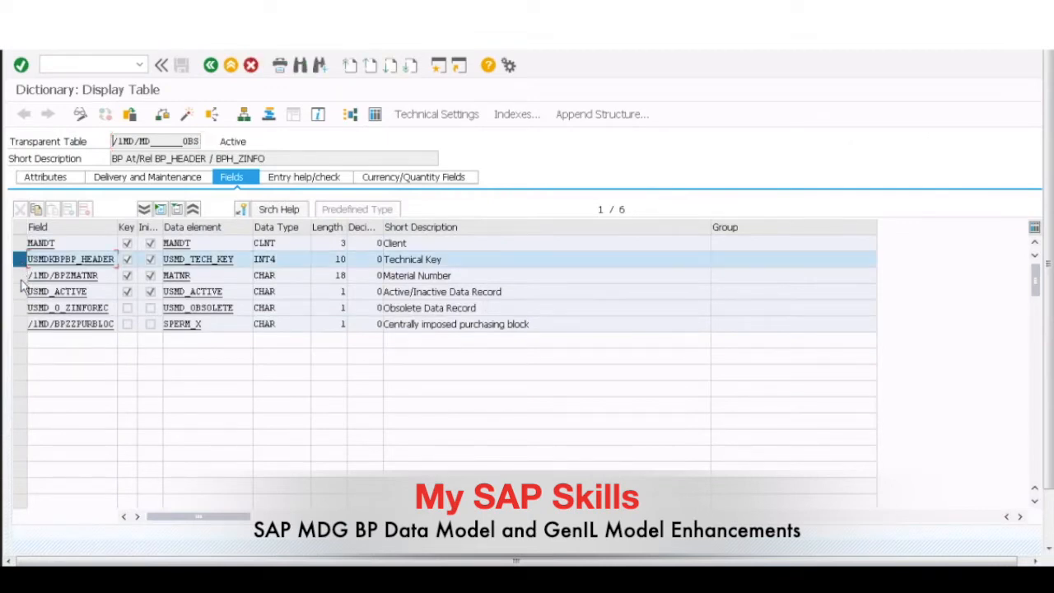
{"action": "left_click", "coordinate": [20, 309], "text": "ctrl"}
{"action": "left_click", "coordinate": [20, 323], "text": "ctrl"}
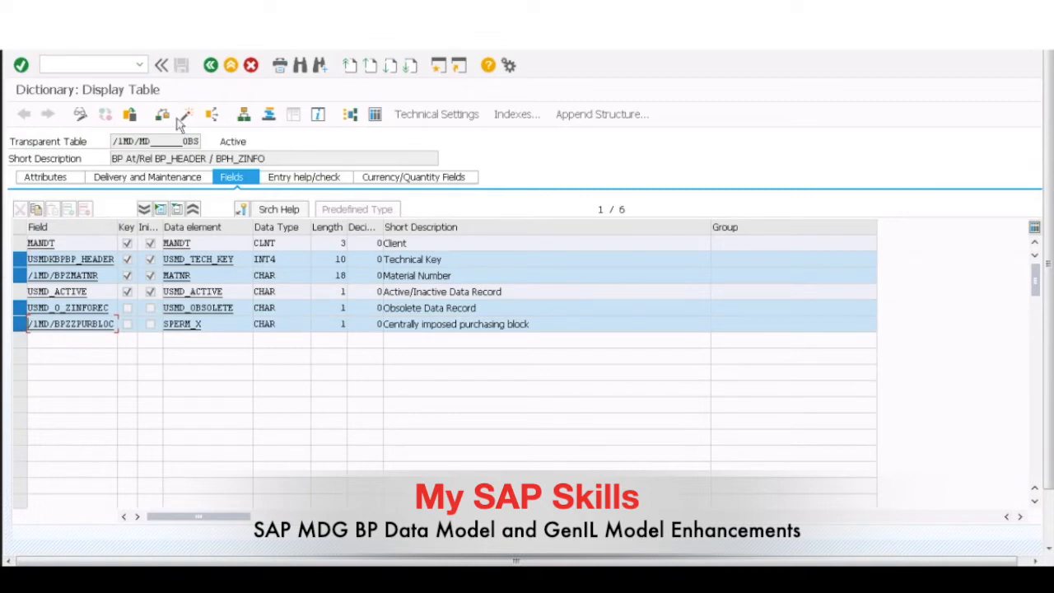
{"action": "left_click", "coordinate": [210, 65]}
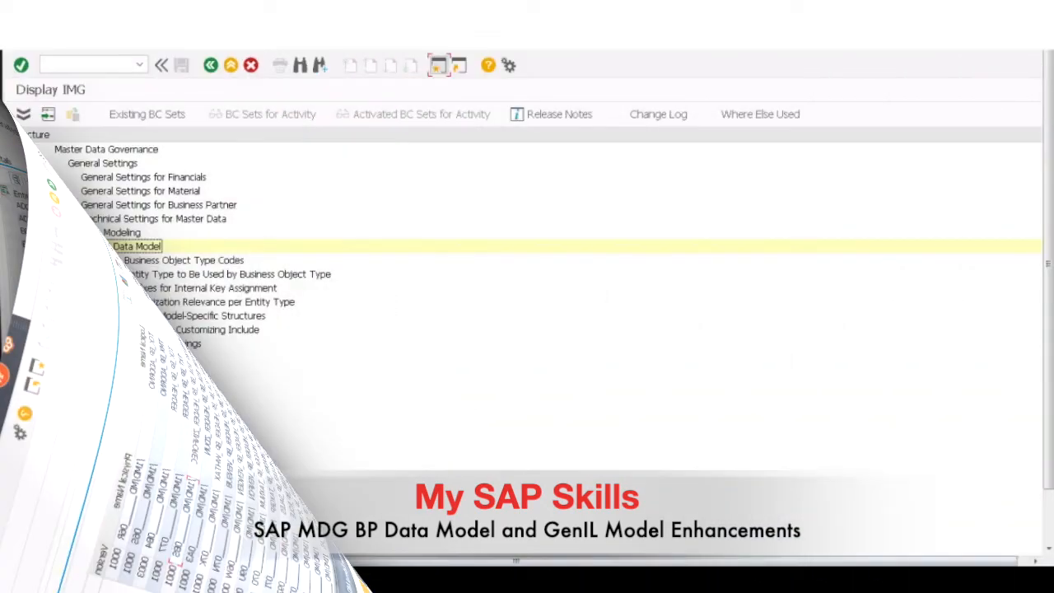
Step: Open the generation of data model-specific structures and start new structure entries for data model BP
{"action": "left_click", "coordinate": [82, 315]}
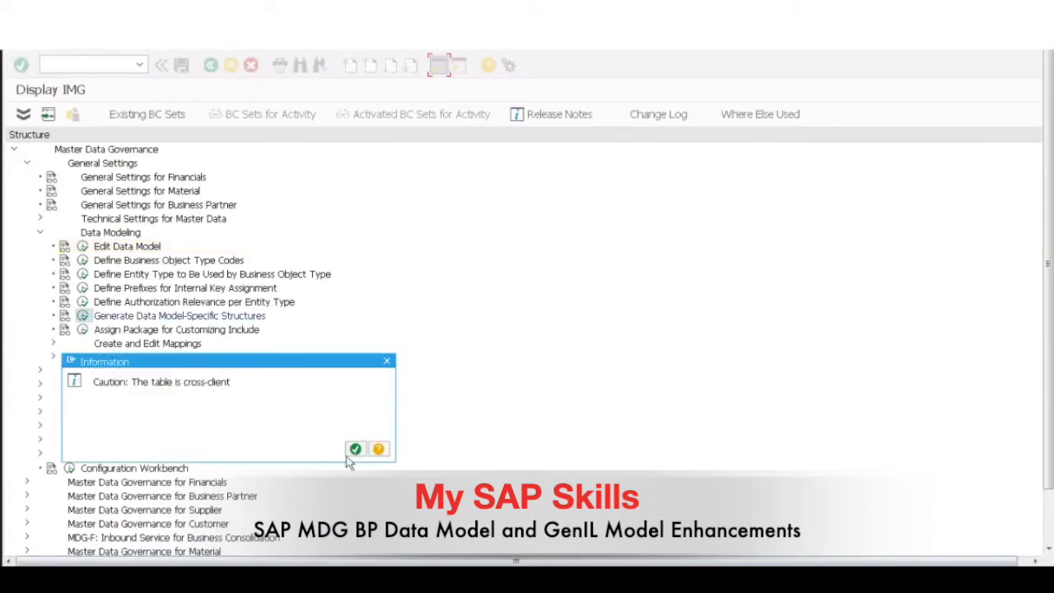
{"action": "left_click", "coordinate": [355, 448]}
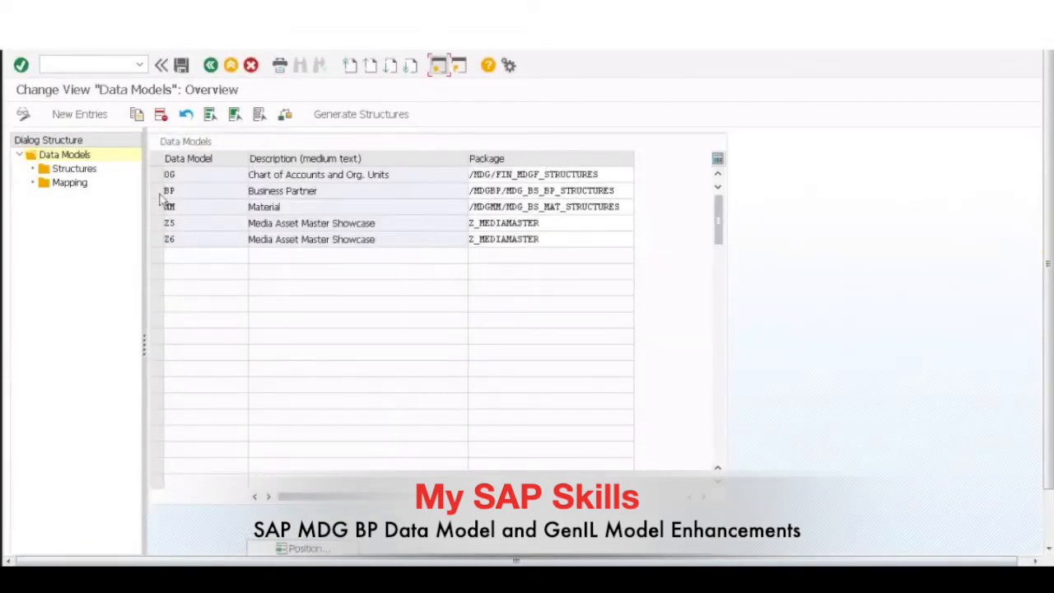
{"action": "left_click", "coordinate": [161, 190]}
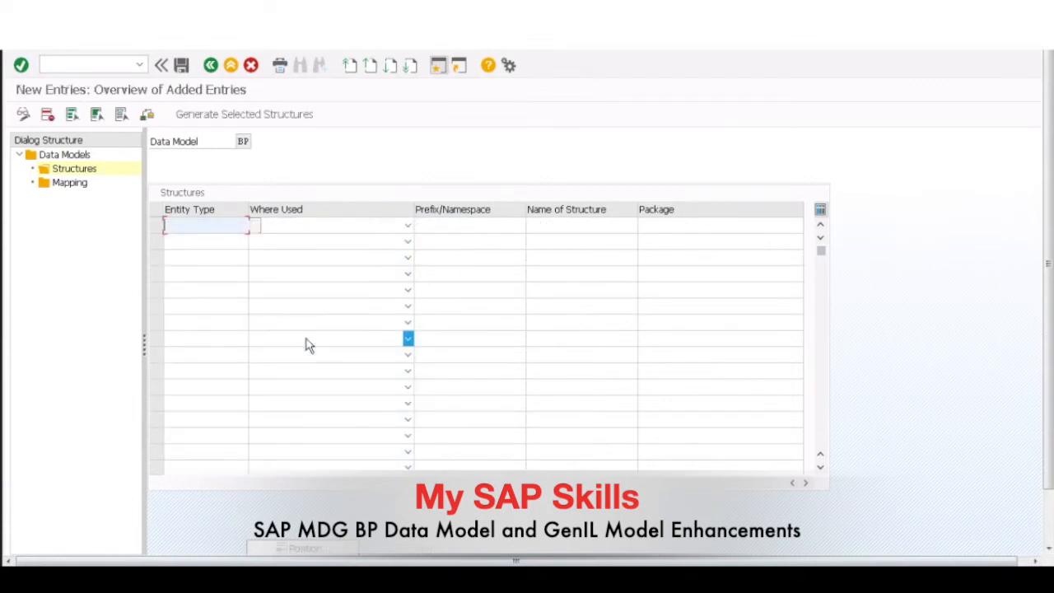
Step: Enter a structure for entity type ZINFOREC with the usage Mapping of Reuse Active Area
{"action": "type", "text": "Z"}
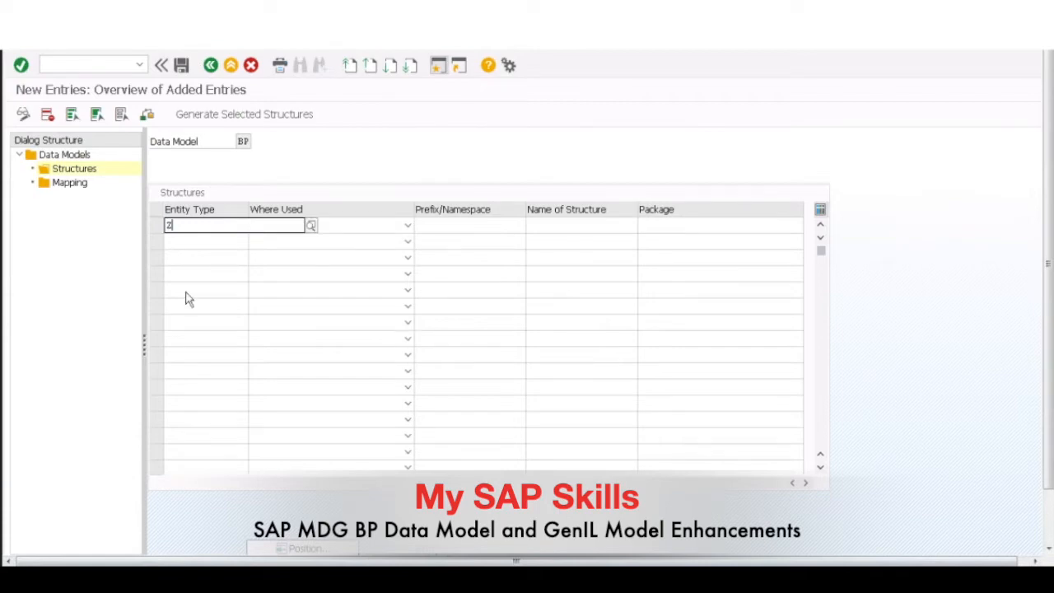
{"action": "key", "text": "F4"}
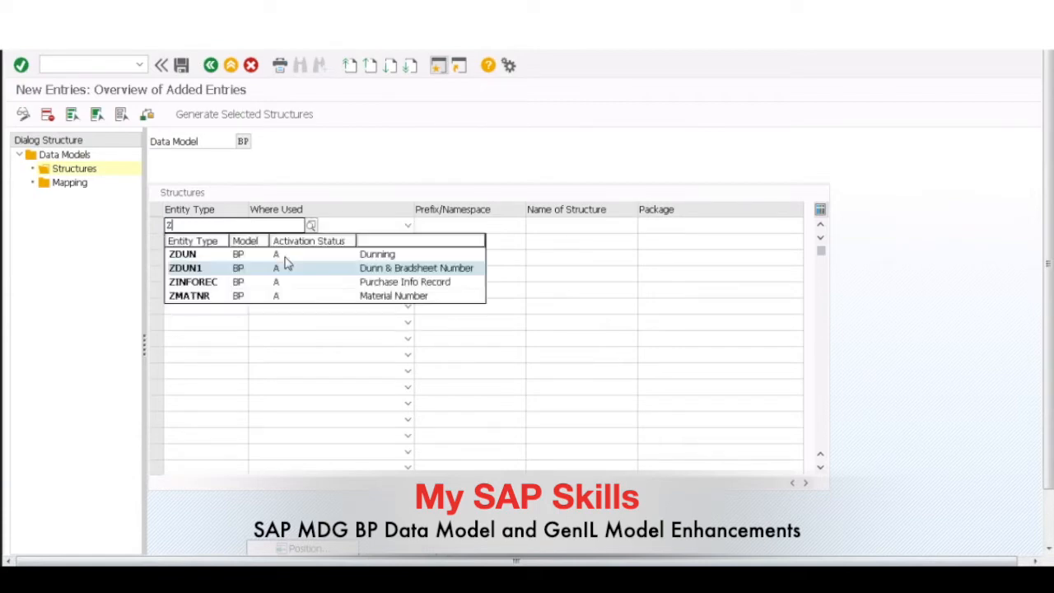
{"action": "left_click", "coordinate": [199, 283]}
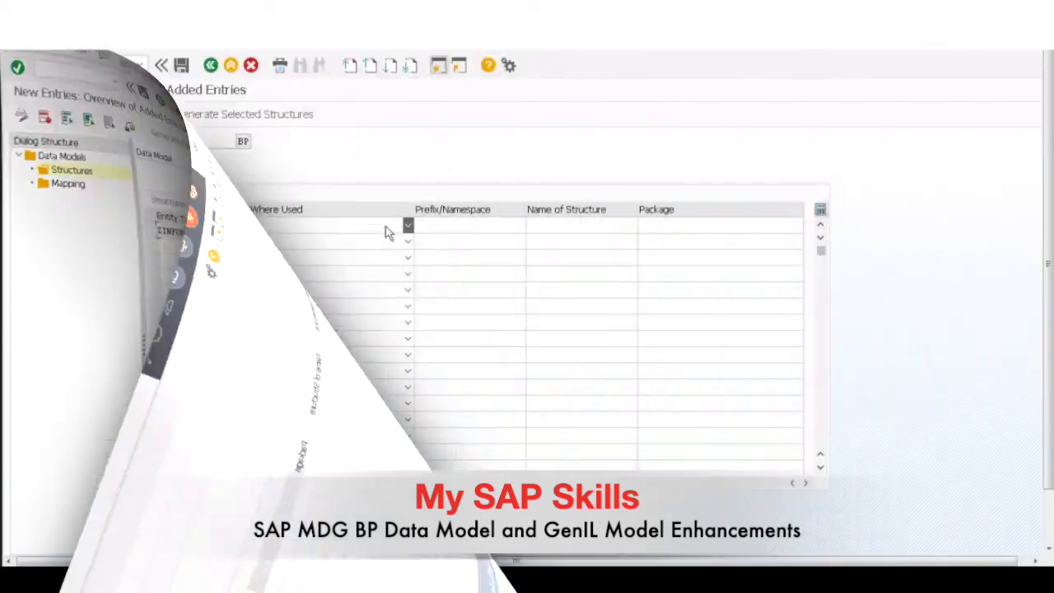
{"action": "left_click", "coordinate": [407, 225]}
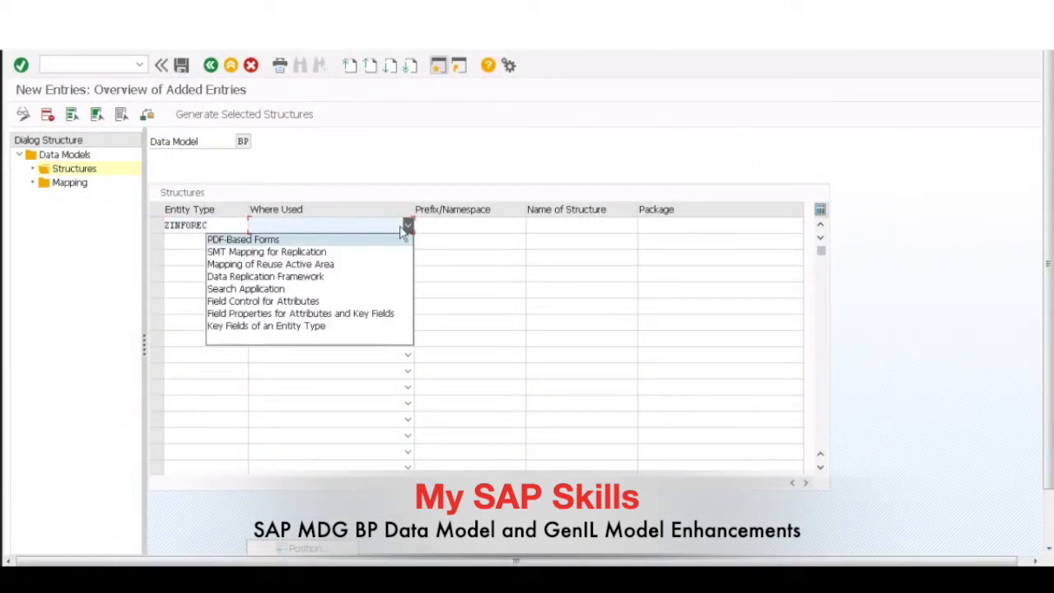
{"action": "left_click", "coordinate": [294, 265]}
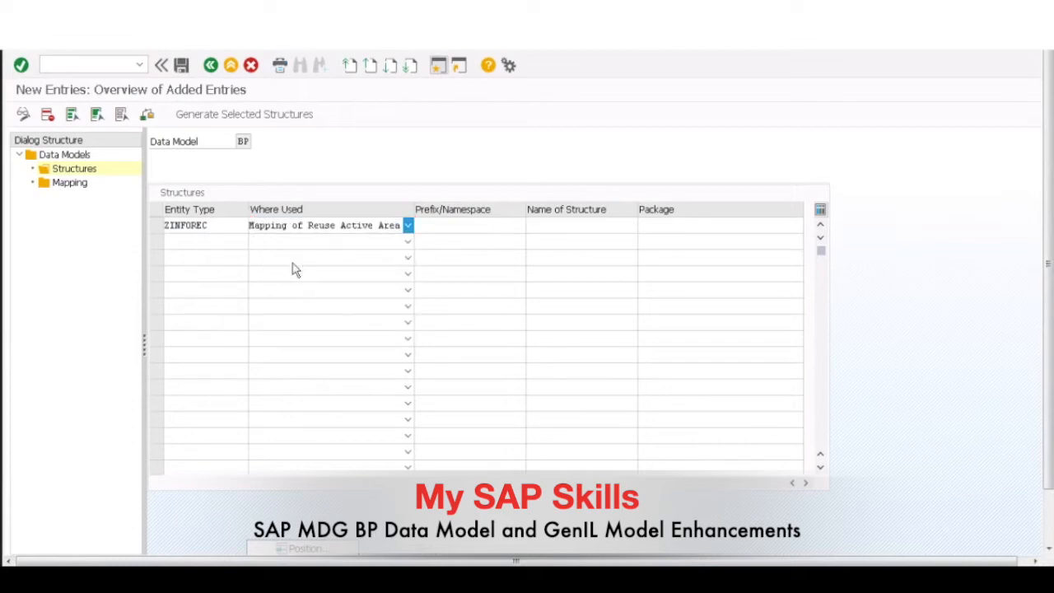
{"action": "key", "text": "Return"}
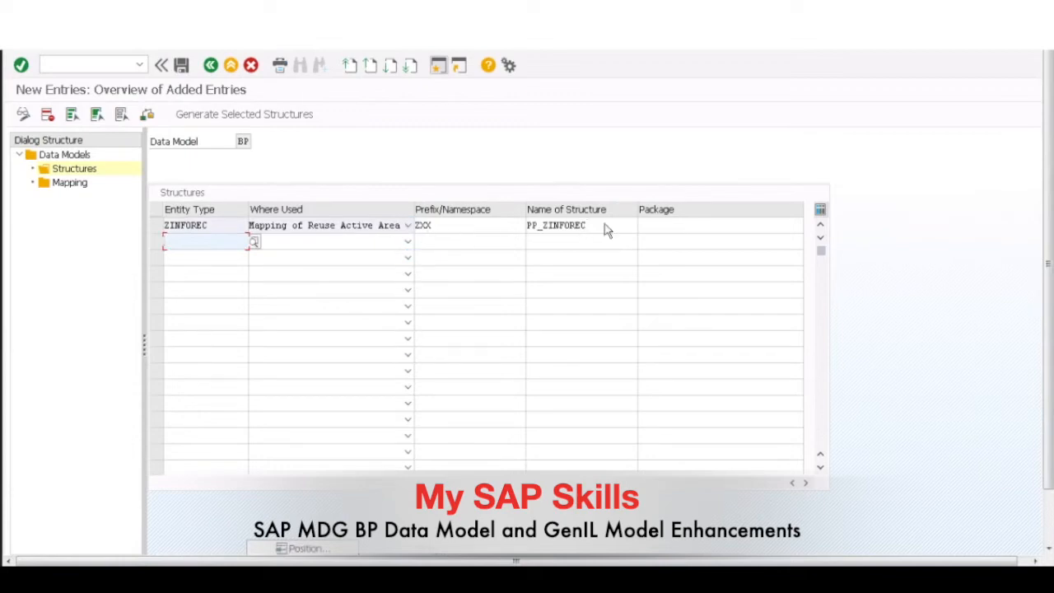
Step: Assign package $TMP to the ZINFOREC structure for the reuse active area mapping
{"action": "left_click", "coordinate": [668, 225]}
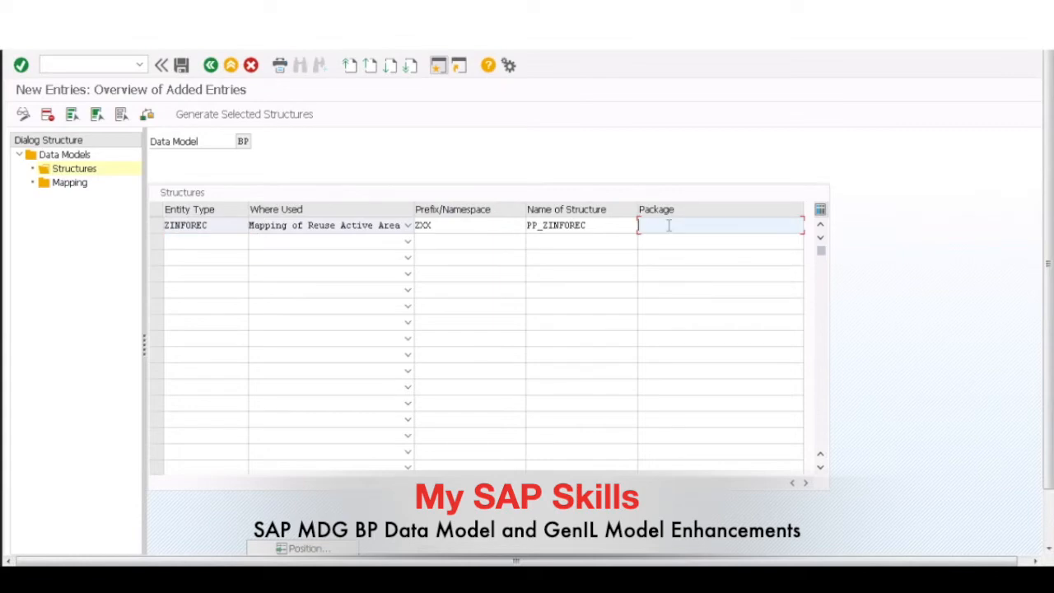
{"action": "type", "text": "$"}
{"action": "key", "text": "Down"}
{"action": "key", "text": "Return"}
Step: Enter a second ZINFOREC structure with the usage Field Properties for Attributes and Key Fields and assign it package $TMP
{"action": "left_click", "coordinate": [191, 242]}
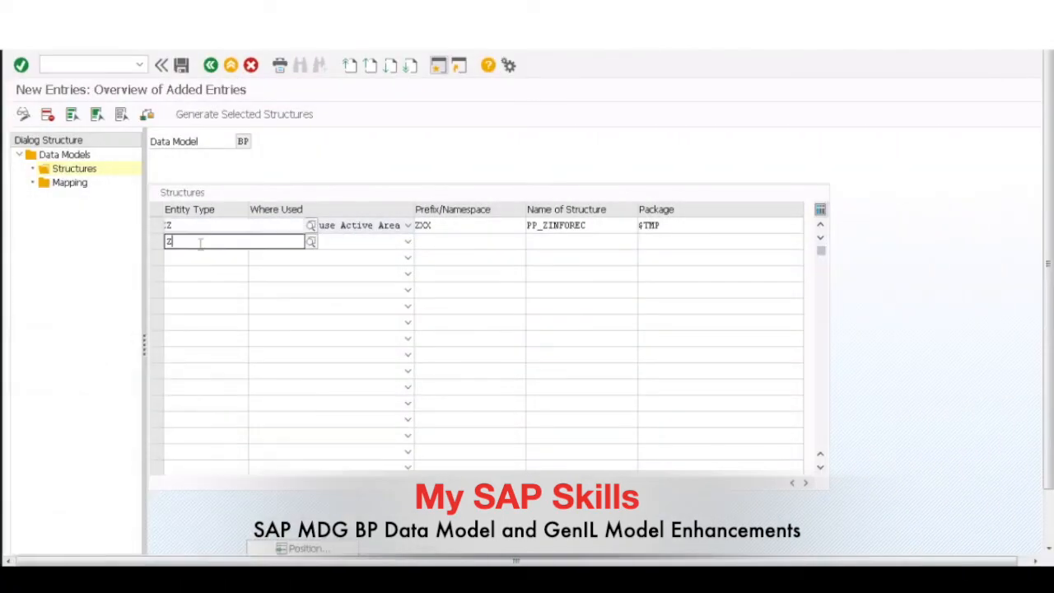
{"action": "type", "text": "Z"}
{"action": "left_click", "coordinate": [221, 298]}
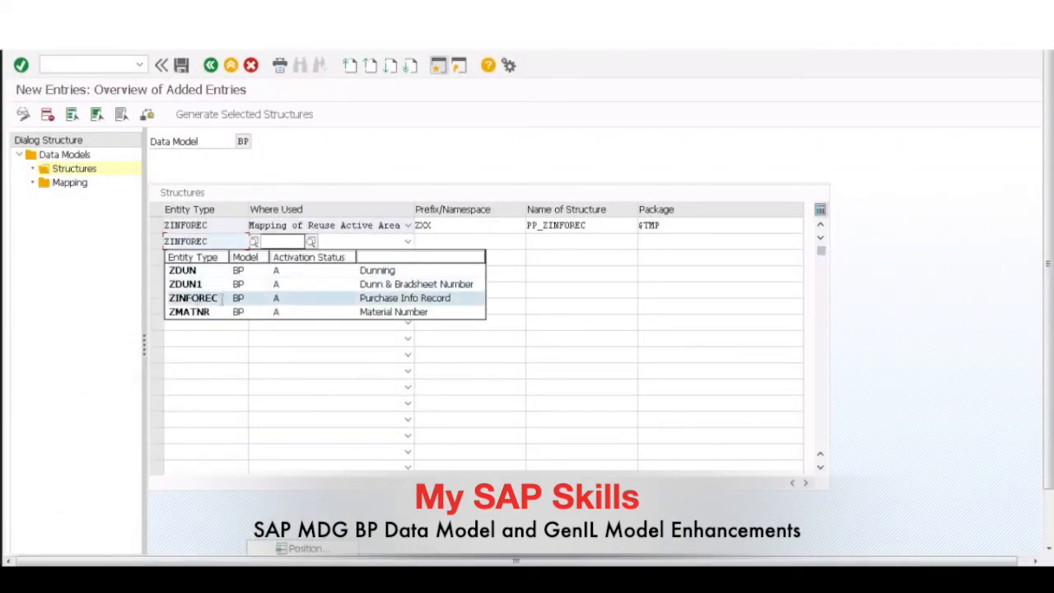
{"action": "left_click", "coordinate": [407, 241]}
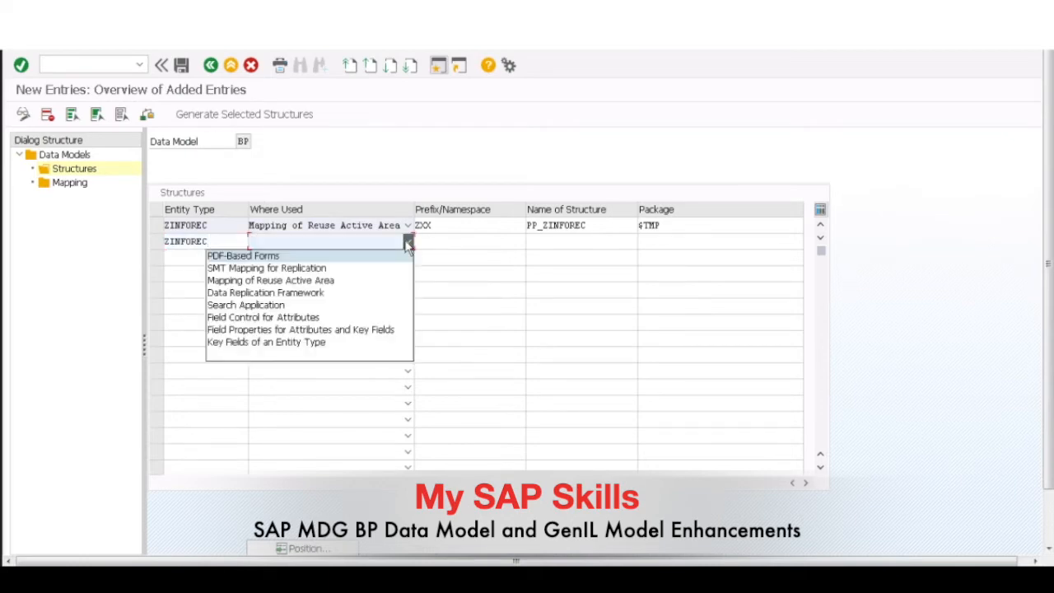
{"action": "left_click", "coordinate": [254, 331]}
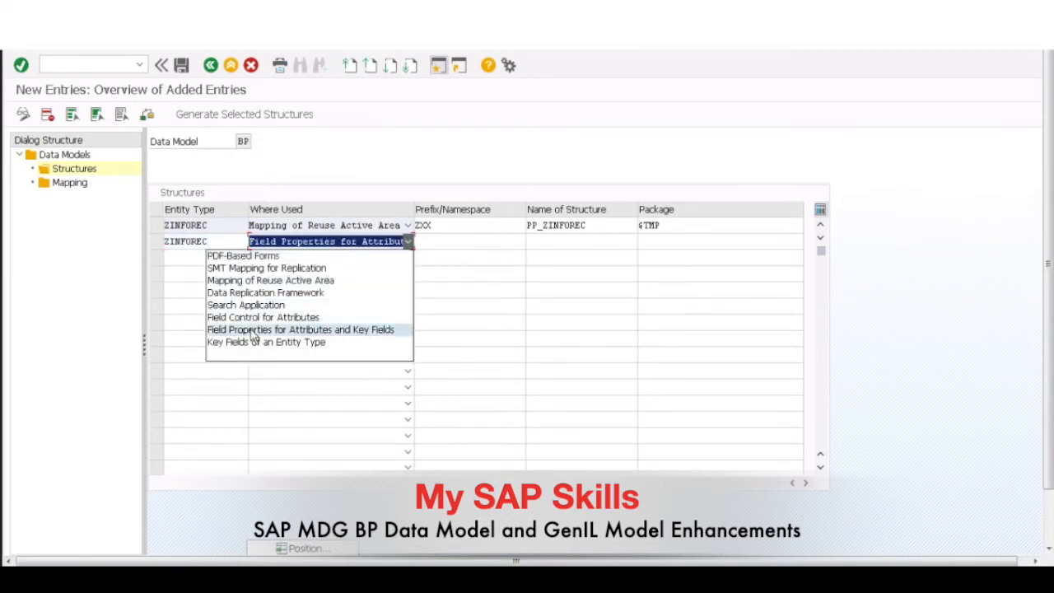
{"action": "key", "text": "Return"}
{"action": "left_click", "coordinate": [680, 241]}
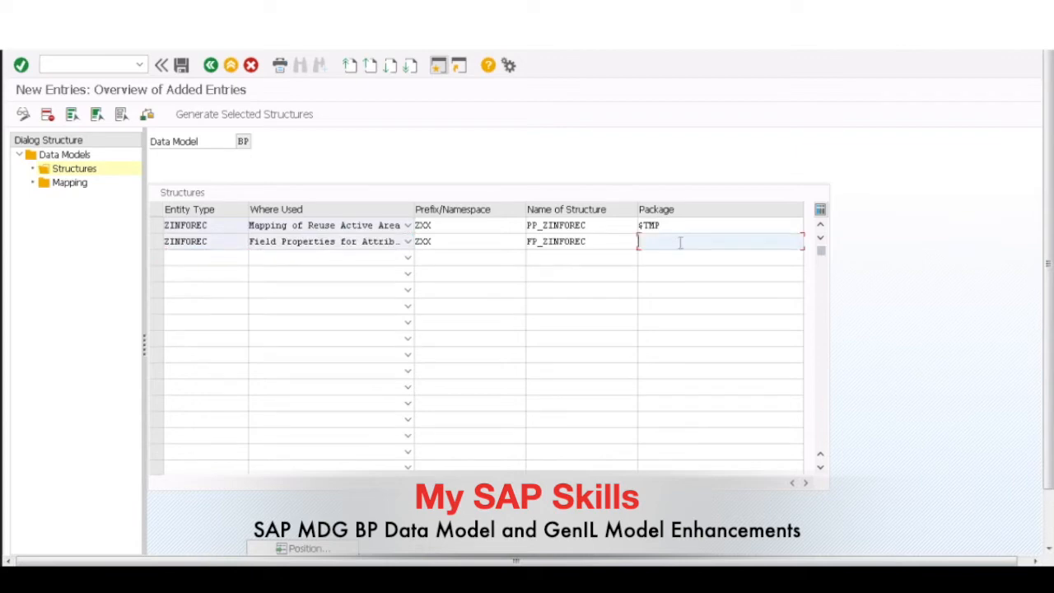
{"action": "type", "text": "$TMP"}
Step: Generate both ZINFOREC structures and close the message log
{"action": "left_click", "coordinate": [155, 227]}
{"action": "left_click", "coordinate": [157, 244]}
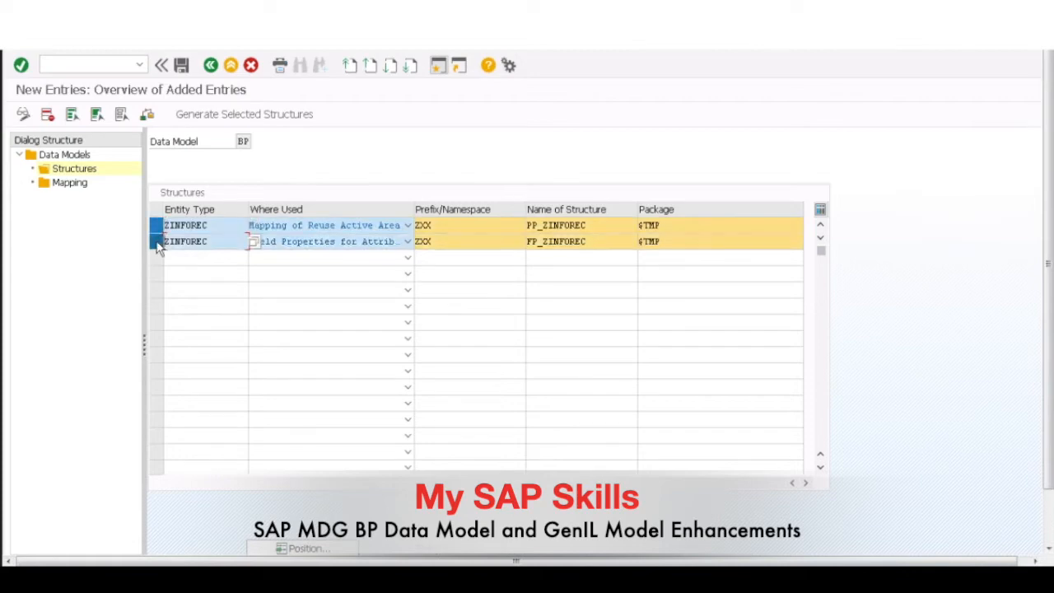
{"action": "left_click", "coordinate": [261, 119]}
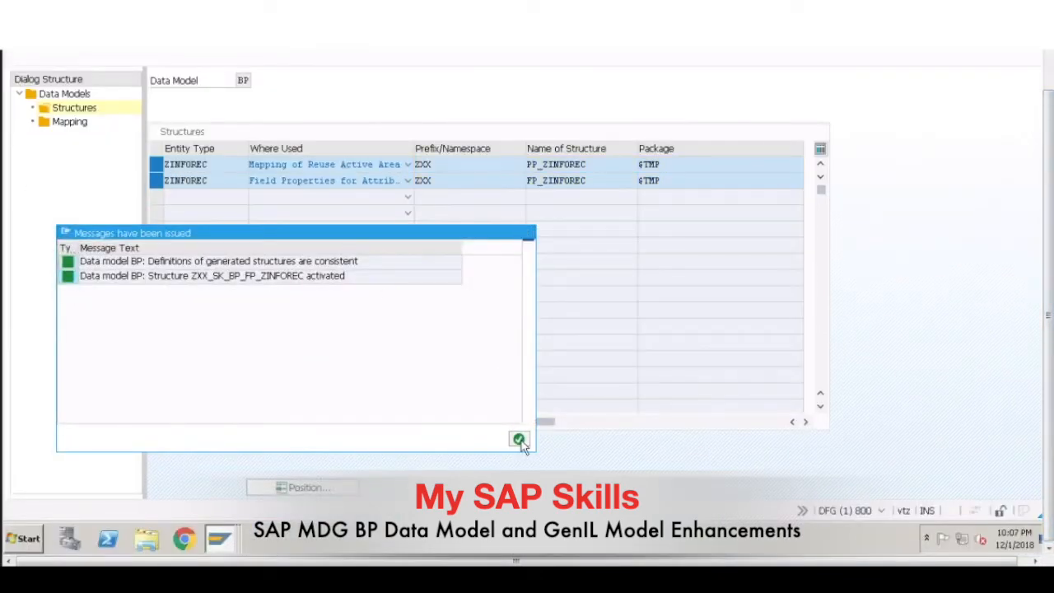
{"action": "left_click", "coordinate": [519, 439]}
Step: Switch to the second session showing generated tables and open the ABAP Dictionary with /nse11
{"action": "mouse_move", "coordinate": [223, 547]}
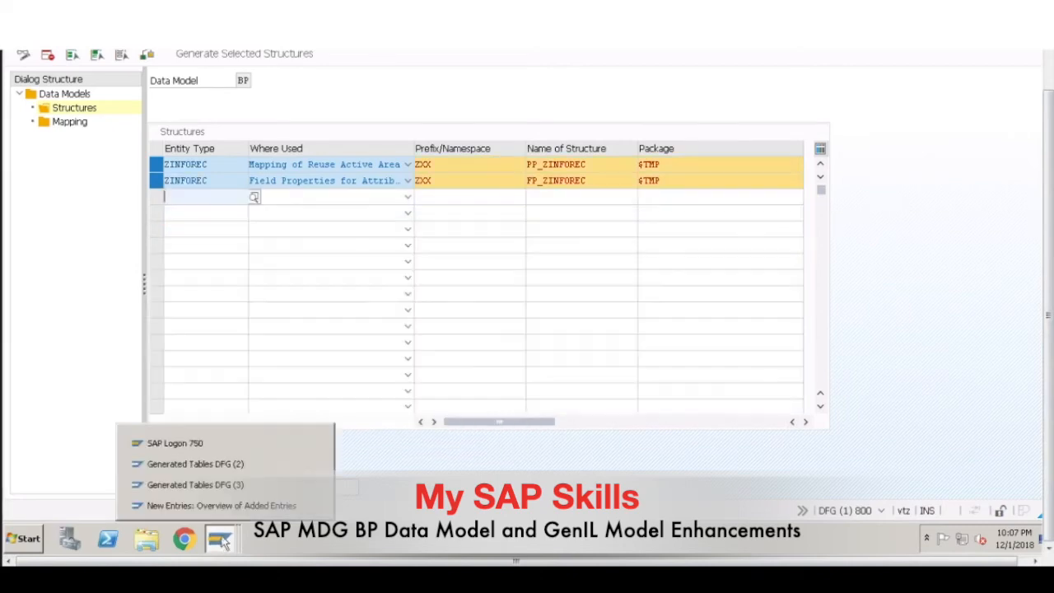
{"action": "left_click", "coordinate": [225, 463]}
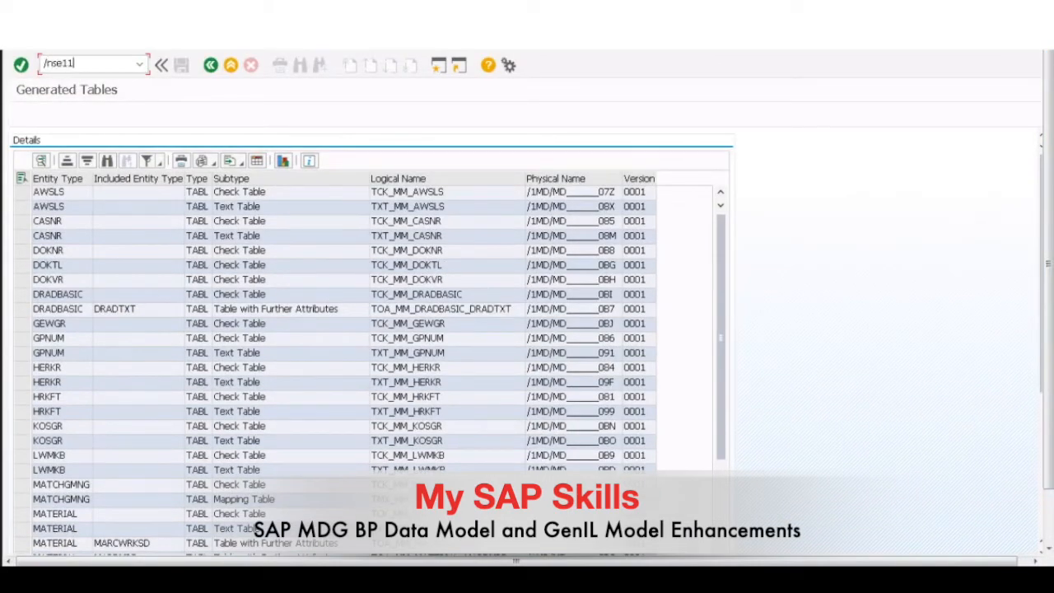
{"action": "key", "text": "Return"}
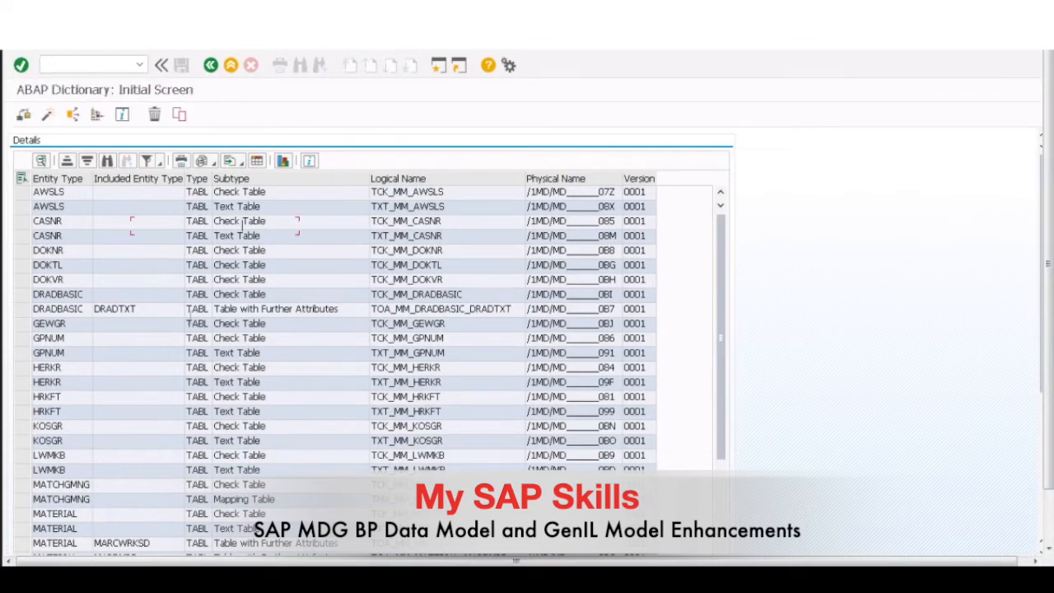
Step: Search the dictionary data types for structures matching *ZXX*ZINFOREC*
{"action": "key", "text": "BackSpace"}
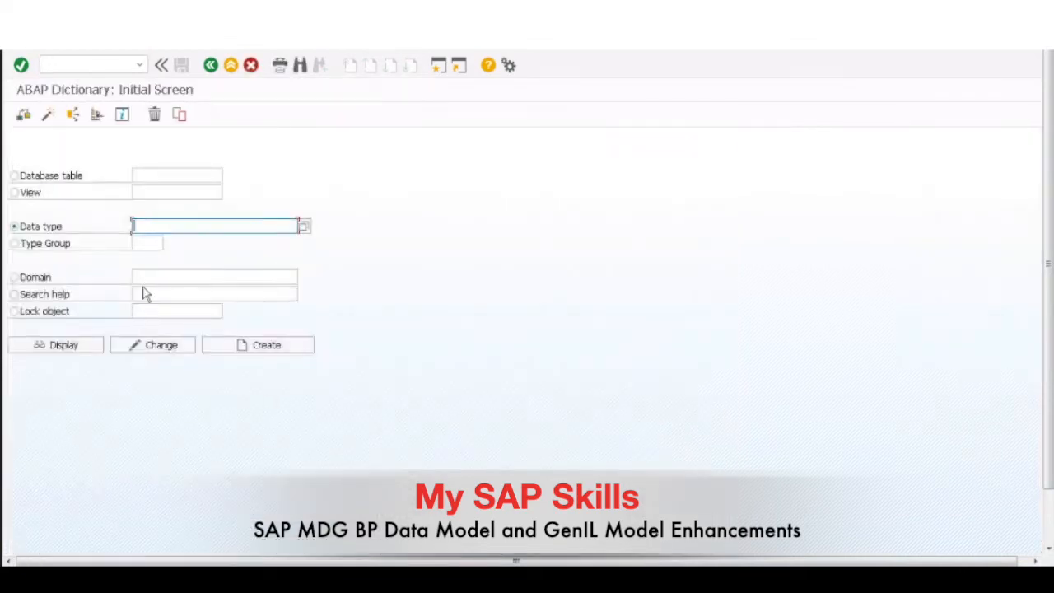
{"action": "key", "text": "BackSpace"}
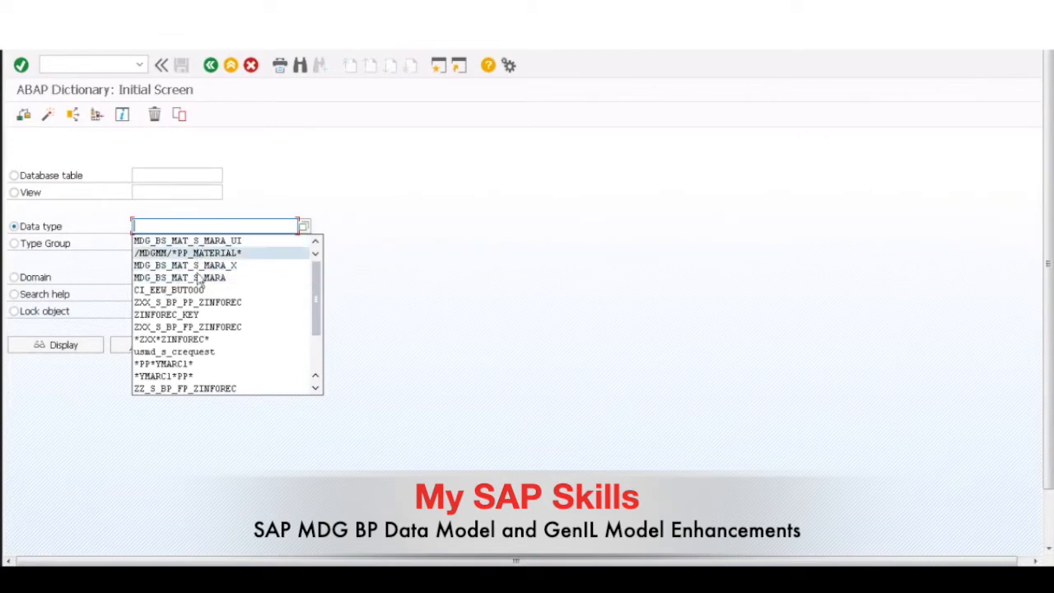
{"action": "left_click", "coordinate": [186, 340]}
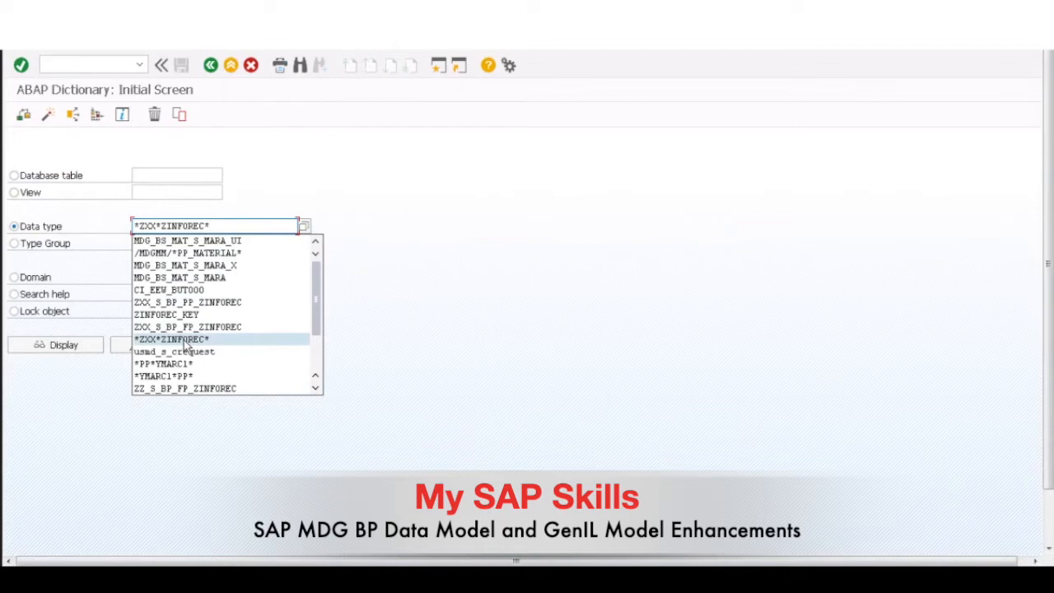
{"action": "left_click", "coordinate": [184, 341]}
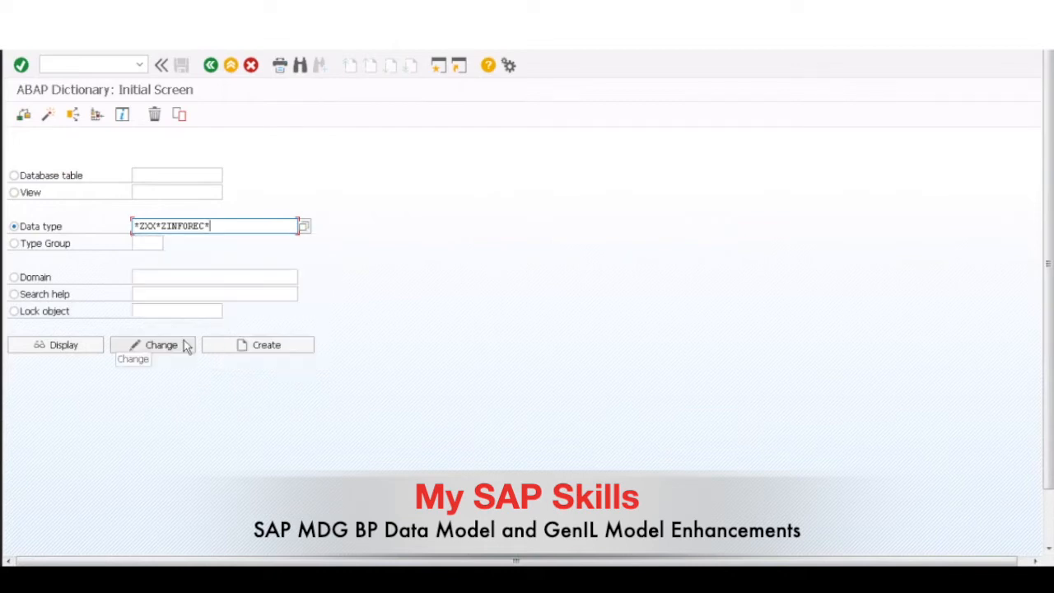
{"action": "left_click", "coordinate": [304, 225]}
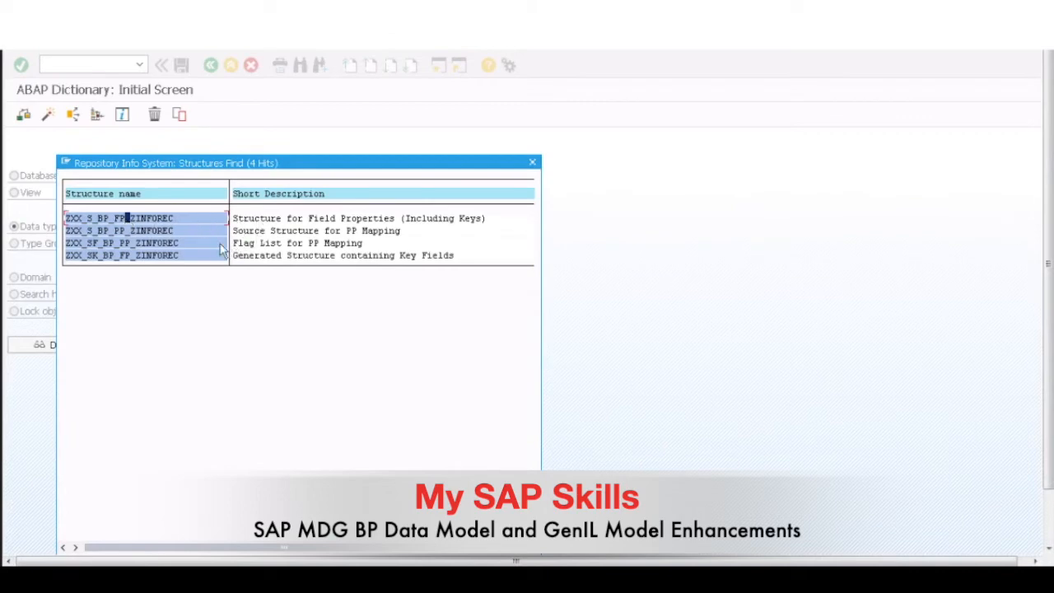
Step: Display the structure ZXX_S_BP_PP_ZINFOREC, examine its components, and return to the dictionary's initial screen
{"action": "double_click", "coordinate": [149, 231]}
{"action": "left_click", "coordinate": [47, 346]}
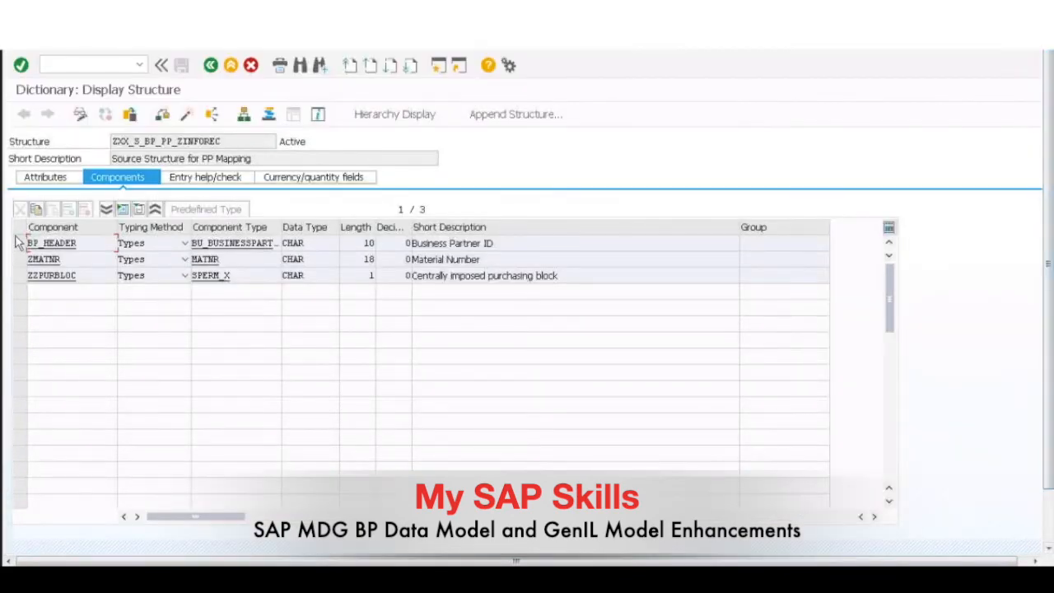
{"action": "left_click", "coordinate": [19, 243]}
{"action": "left_click", "coordinate": [17, 260]}
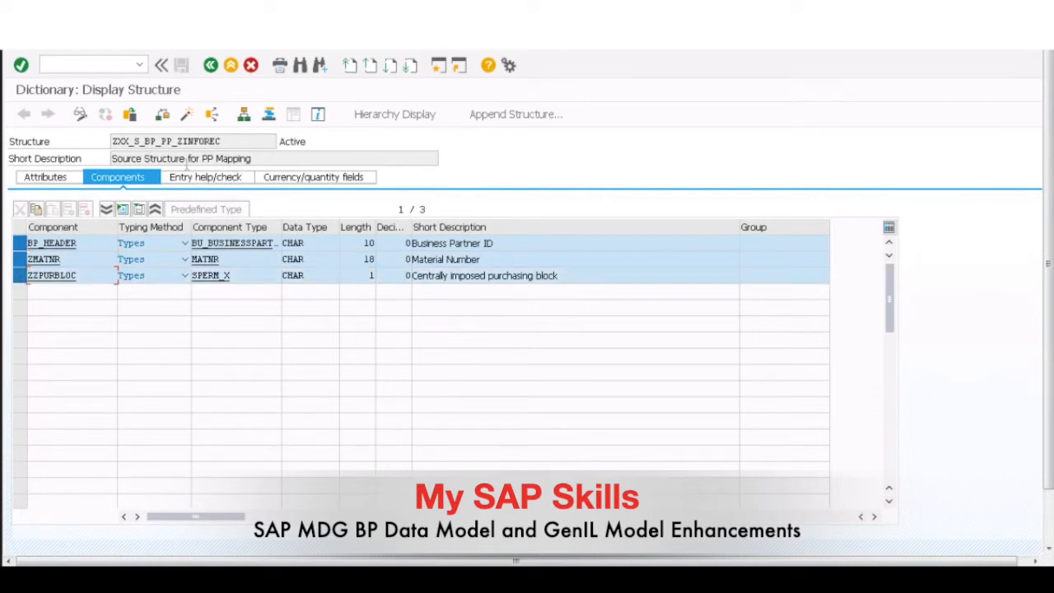
{"action": "left_click", "coordinate": [211, 65]}
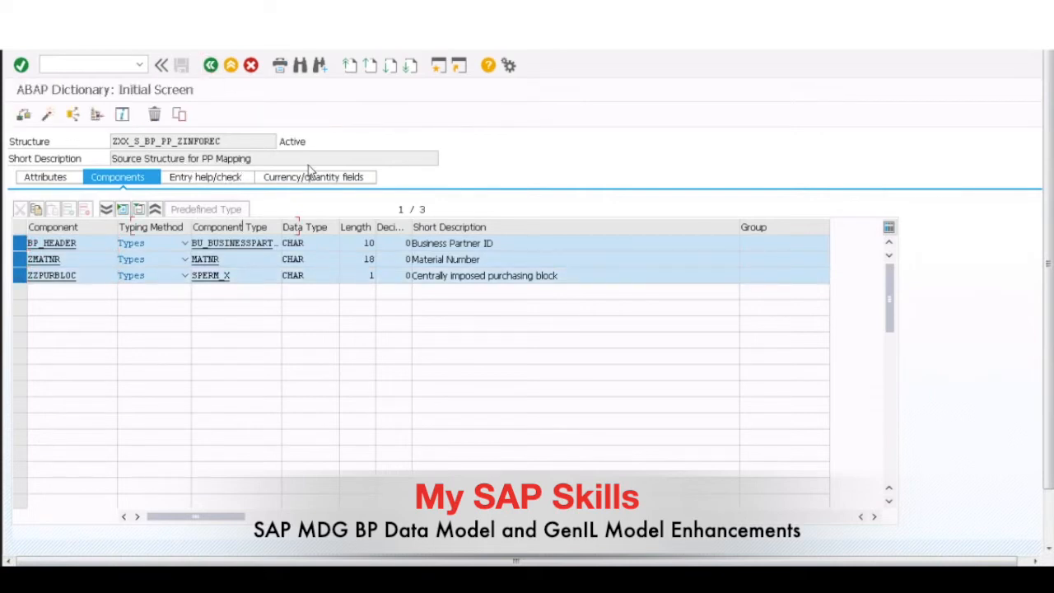
Step: Search the data types for *ZXX*ZINFOREC* again, display the structure ZXX_S_BP_FP_ZINFOREC, and examine its components
{"action": "key", "text": "BackSpace"}
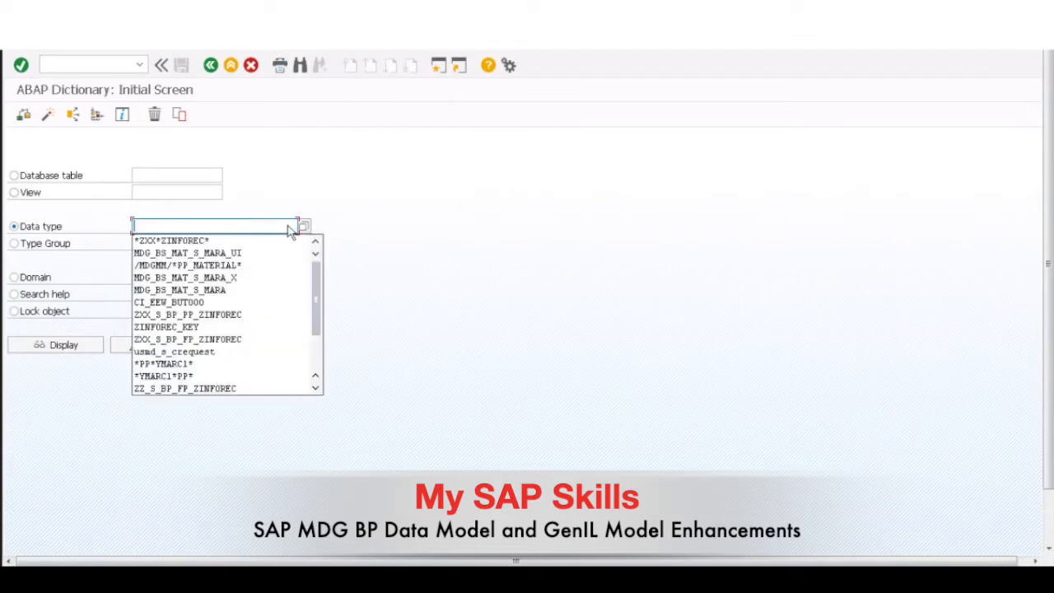
{"action": "key", "text": "Down"}
{"action": "left_click", "coordinate": [304, 226]}
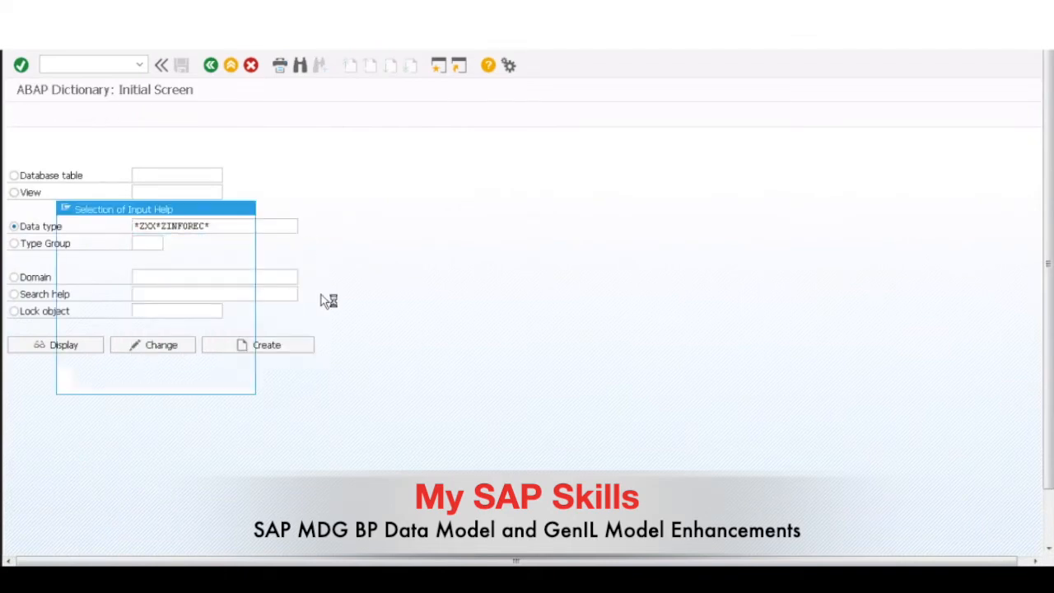
{"action": "left_click", "coordinate": [173, 262]}
{"action": "double_click", "coordinate": [142, 216]}
{"action": "left_click", "coordinate": [64, 346]}
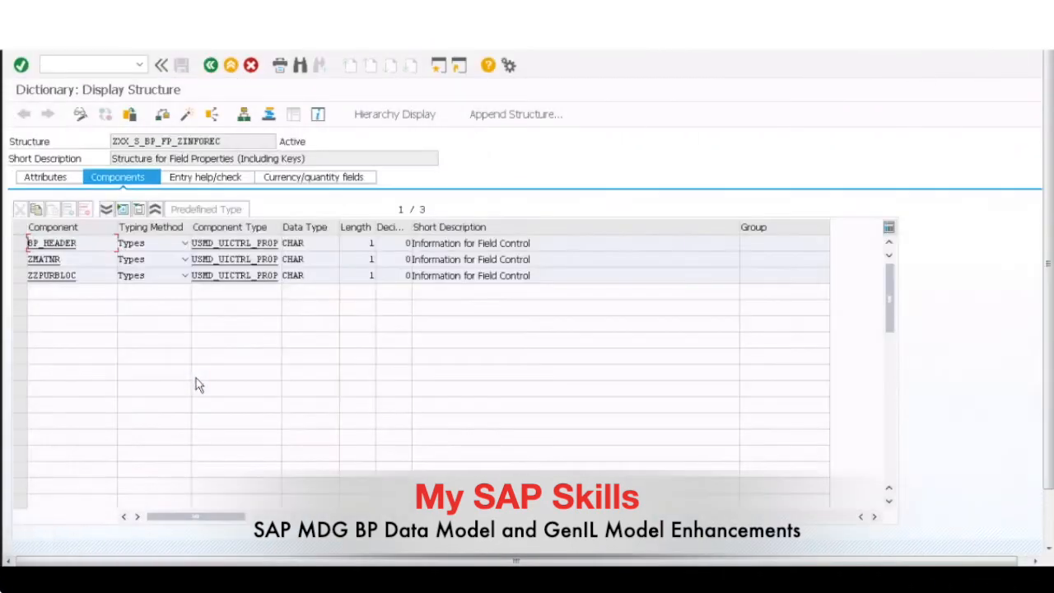
{"action": "left_click_drag", "start_coordinate": [20, 245], "coordinate": [27, 285]}
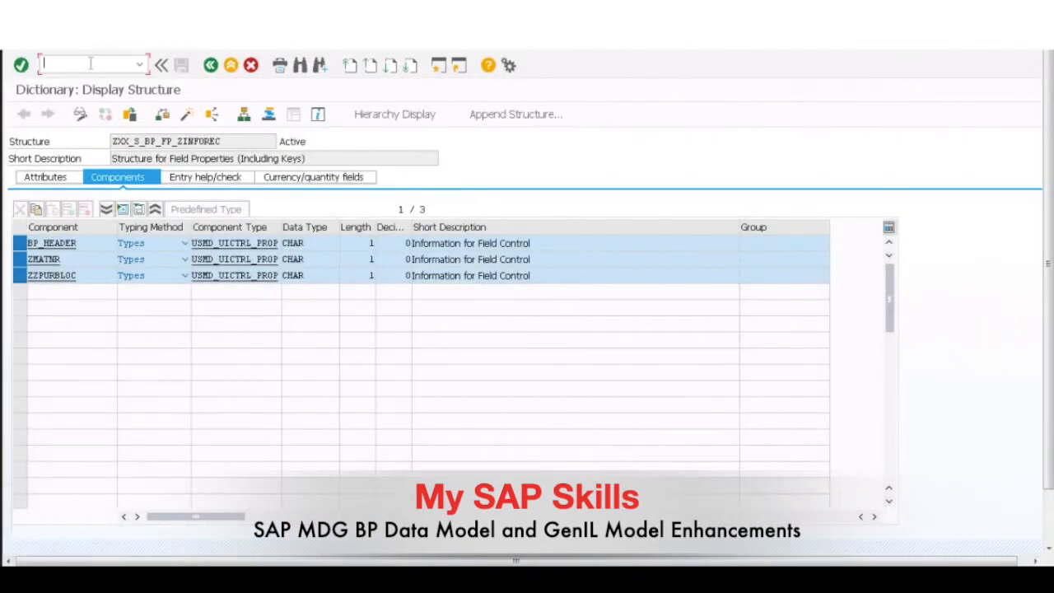
Step: Open the GenIL model editor with the transaction /ngenil_model_browser
{"action": "type", "text": "/n"}
{"action": "type", "text": "g"}
{"action": "type", "text": "enil"}
{"action": "type", "text": "_model"}
{"action": "type", "text": "l"}
{"action": "type", "text": "_"}
{"action": "type", "text": "browser"}
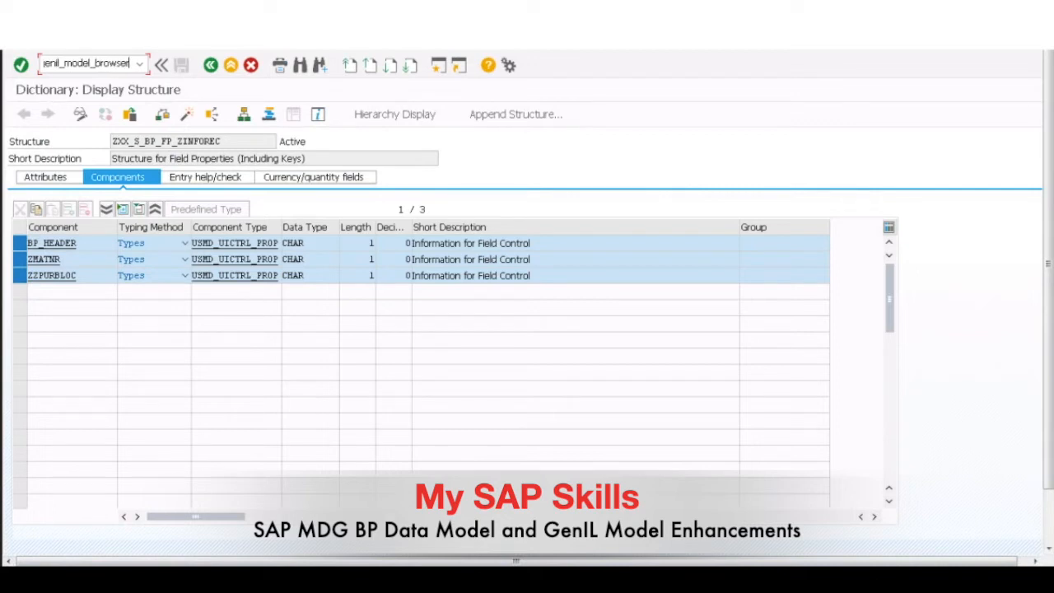
{"action": "key", "text": "Return"}
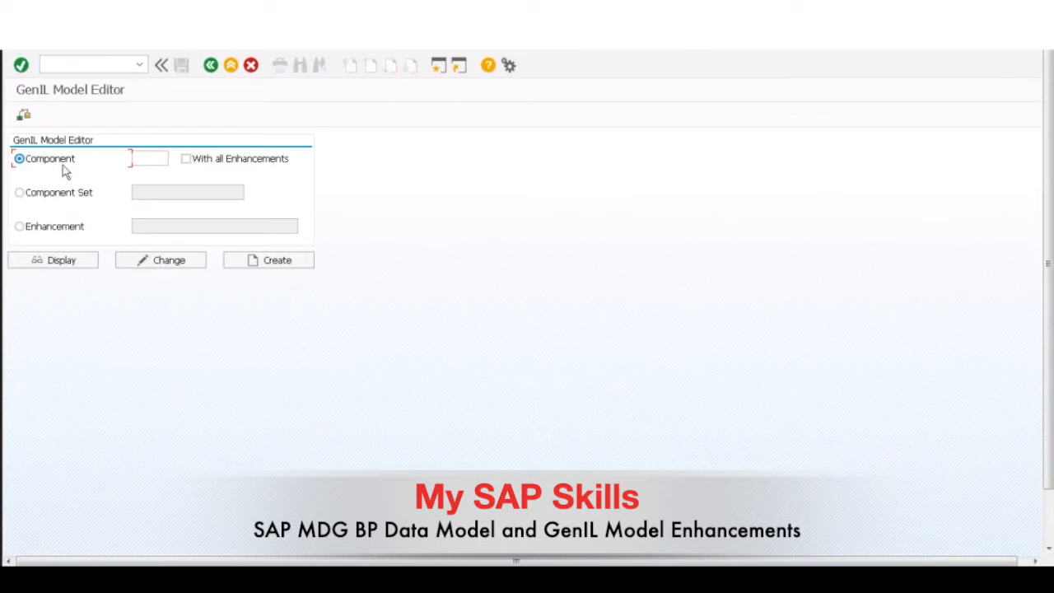
Step: Display the GenIL enhancement ZINFOREC
{"action": "left_click", "coordinate": [55, 230]}
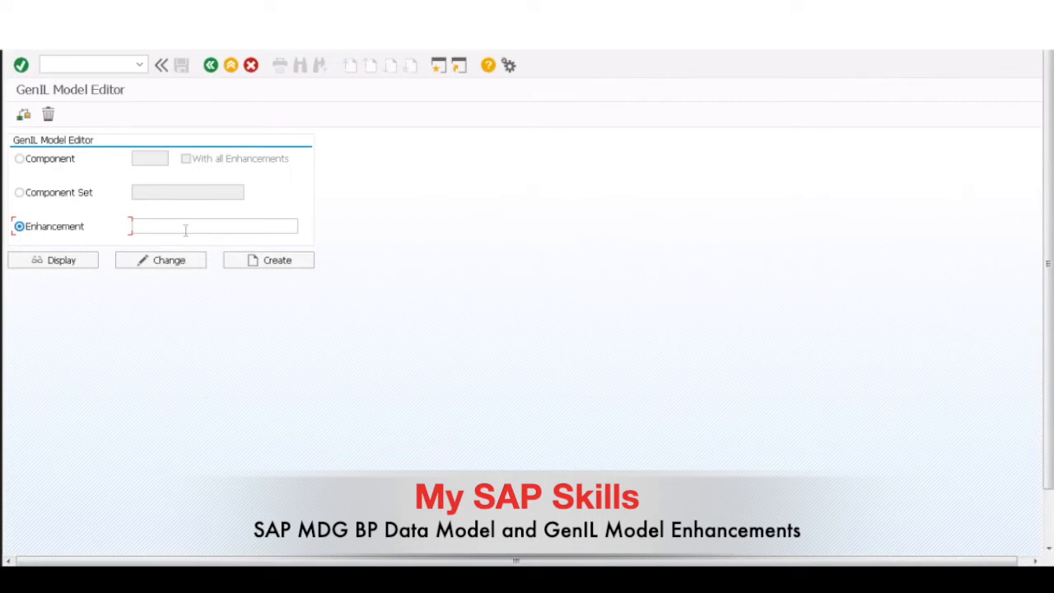
{"action": "left_click", "coordinate": [186, 227]}
{"action": "left_click", "coordinate": [186, 230]}
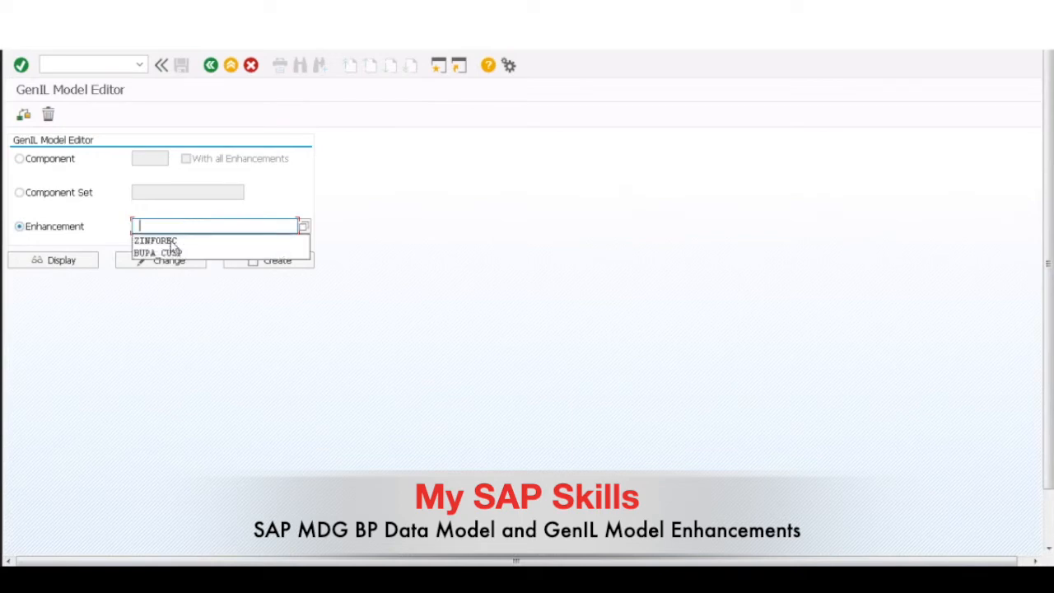
{"action": "left_click", "coordinate": [172, 242]}
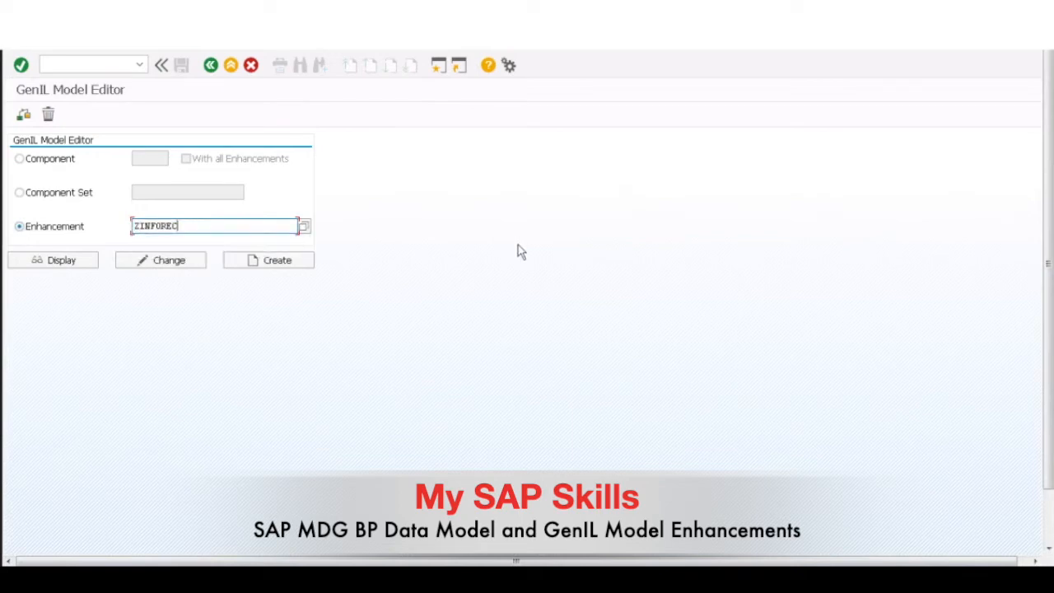
{"action": "left_click", "coordinate": [58, 261]}
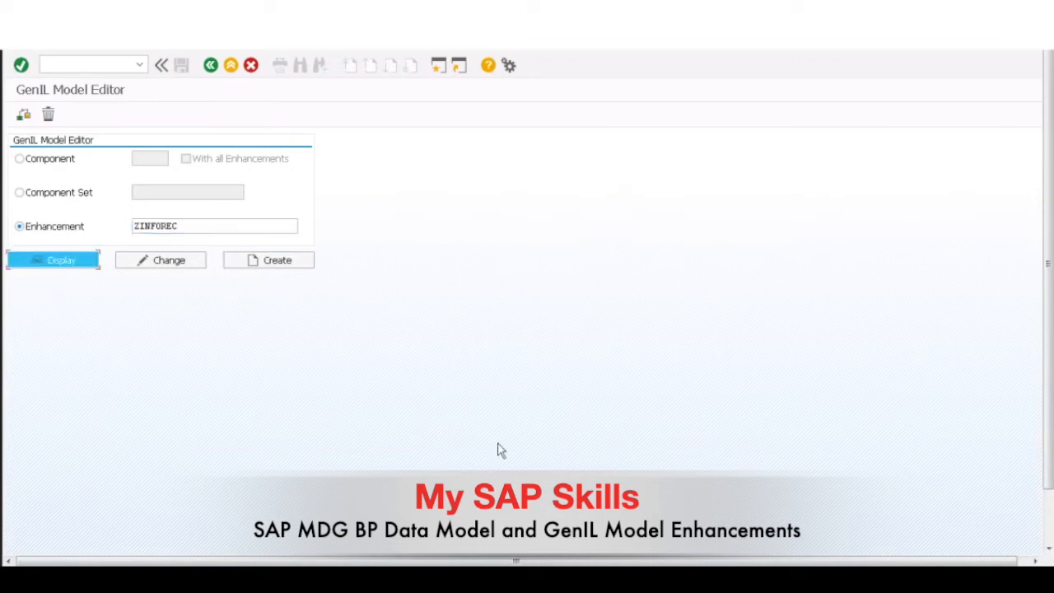
Step: Examine the enhancement's name, description and superenhancement, and the implementation class in its component settings
{"action": "left_click", "coordinate": [560, 244]}
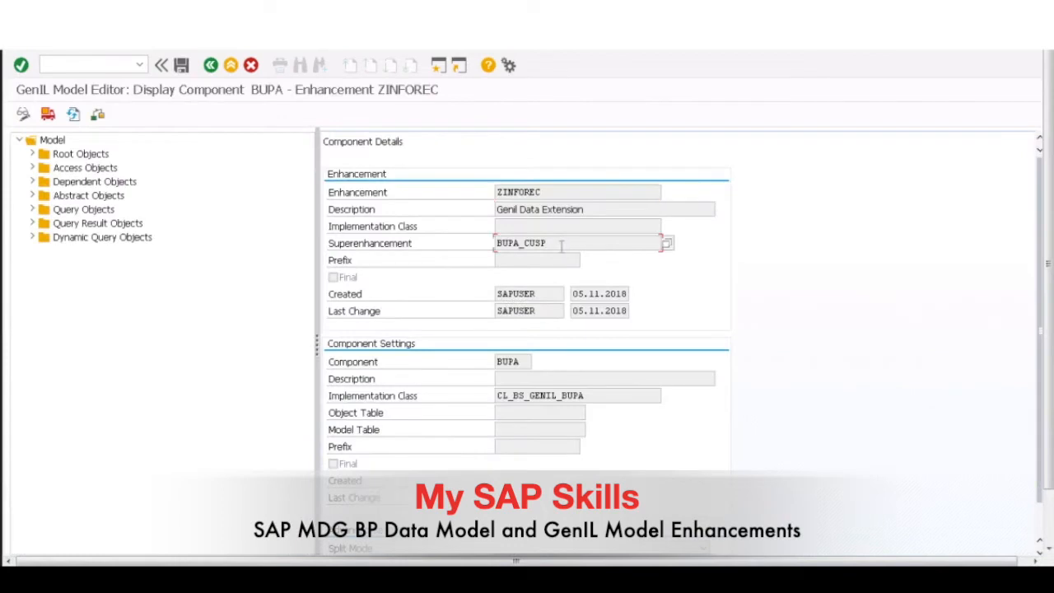
{"action": "double_click", "coordinate": [549, 243]}
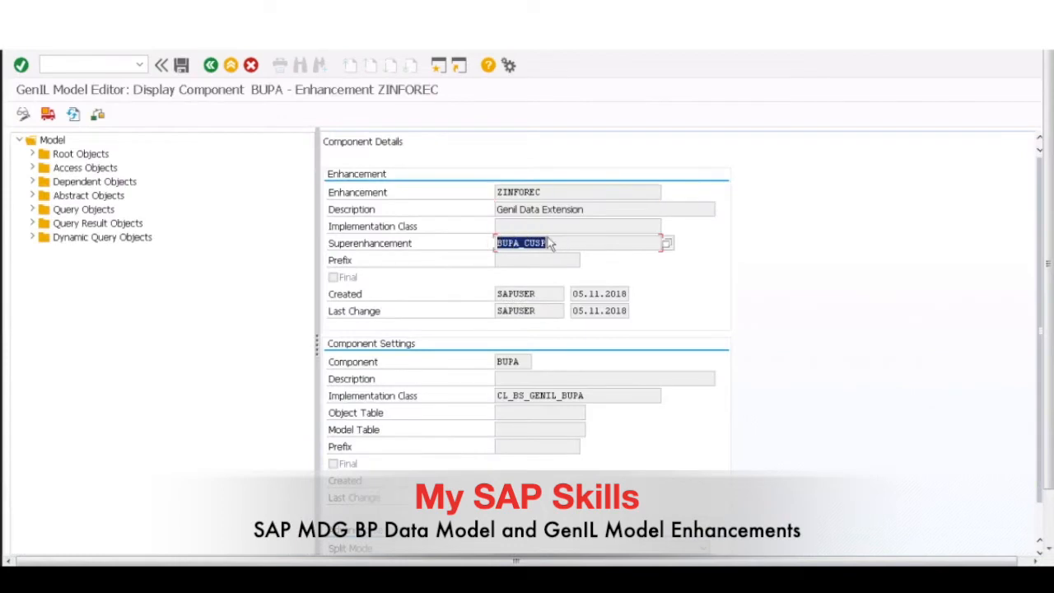
{"action": "left_click", "coordinate": [474, 243]}
{"action": "left_click_drag", "start_coordinate": [474, 244], "coordinate": [472, 246]}
{"action": "left_click_drag", "start_coordinate": [474, 195], "coordinate": [591, 210]}
{"action": "left_click_drag", "start_coordinate": [478, 210], "coordinate": [586, 211]}
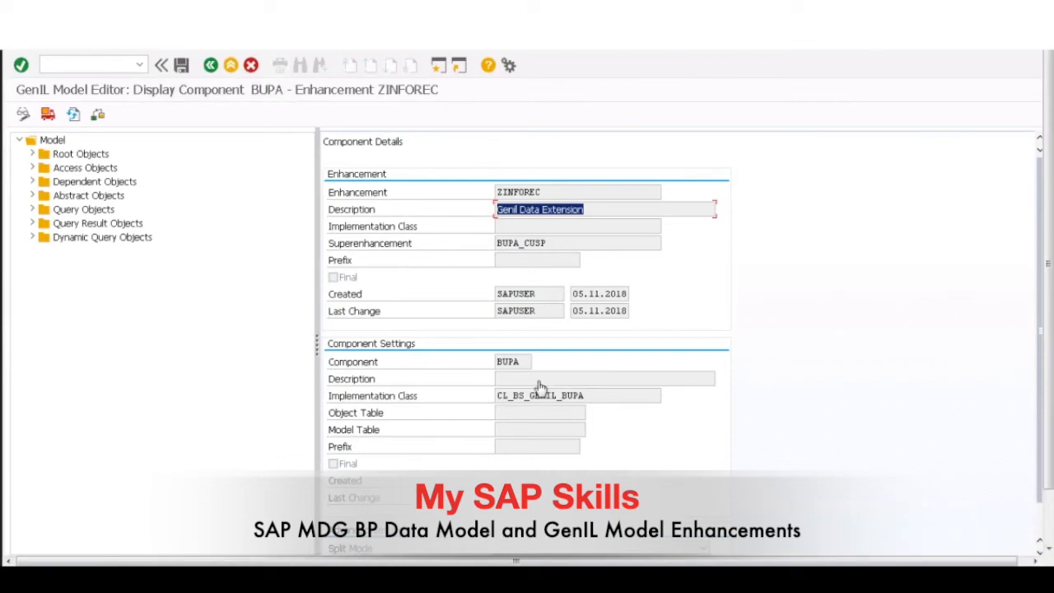
{"action": "key", "text": "Tab"}
{"action": "key", "text": "Tab"}
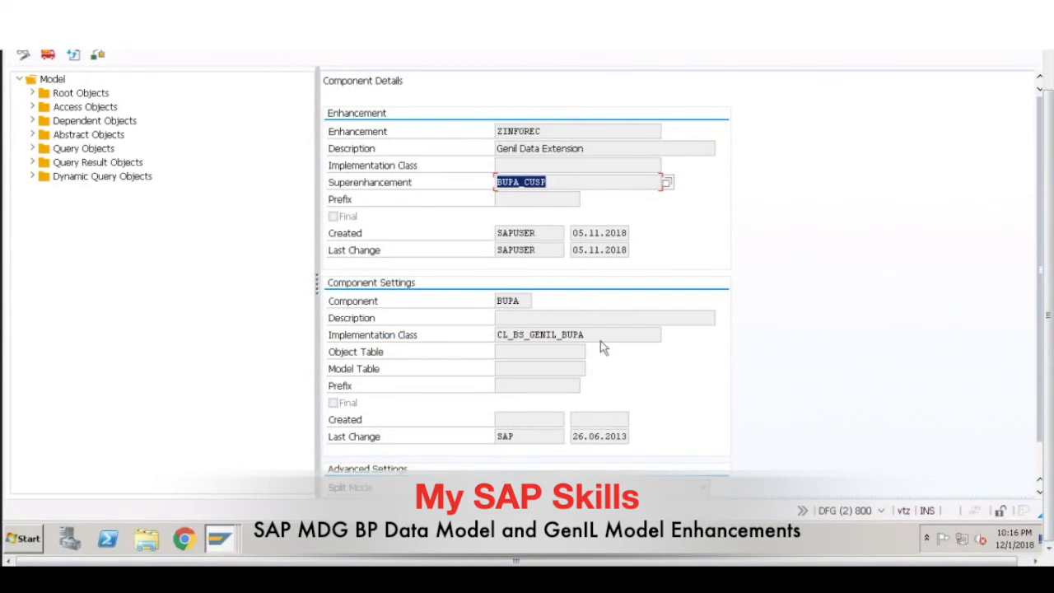
{"action": "double_click", "coordinate": [496, 336]}
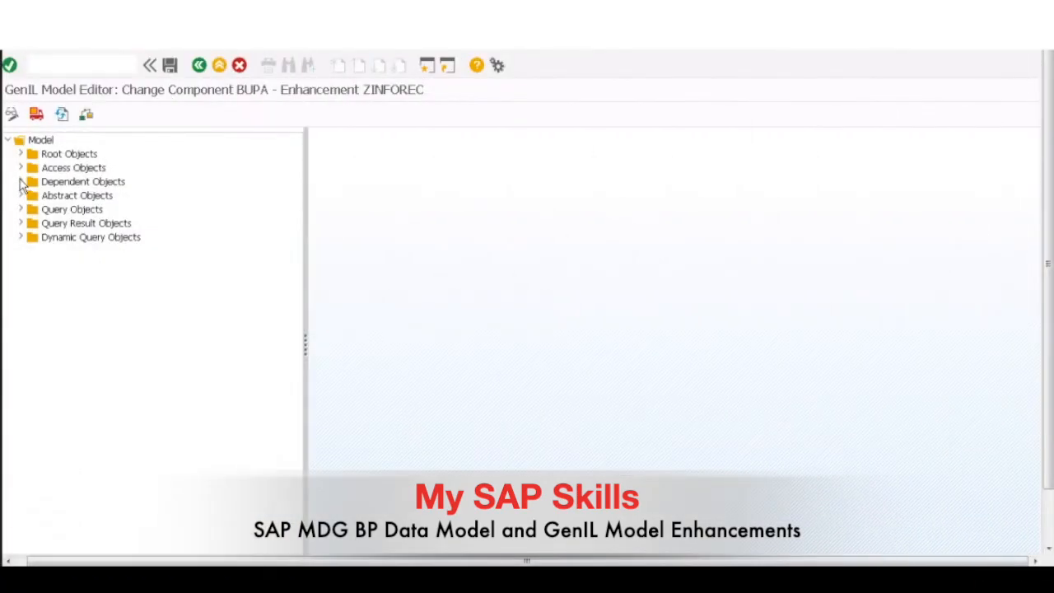
Step: Find the dependent object zinforec among the model's dependent objects and display its definition
{"action": "left_click", "coordinate": [21, 182]}
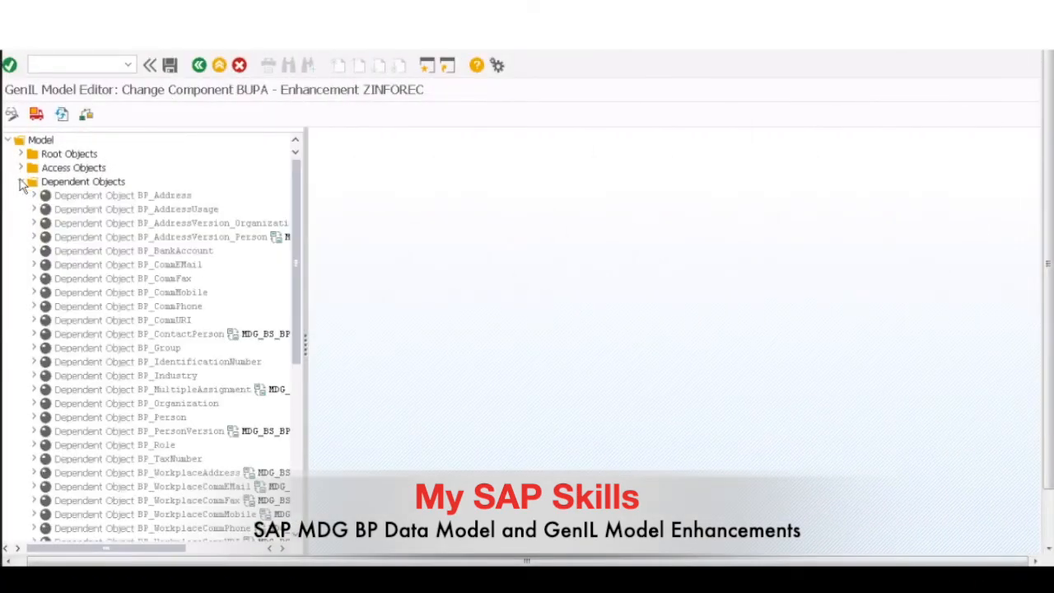
{"action": "left_click", "coordinate": [73, 183]}
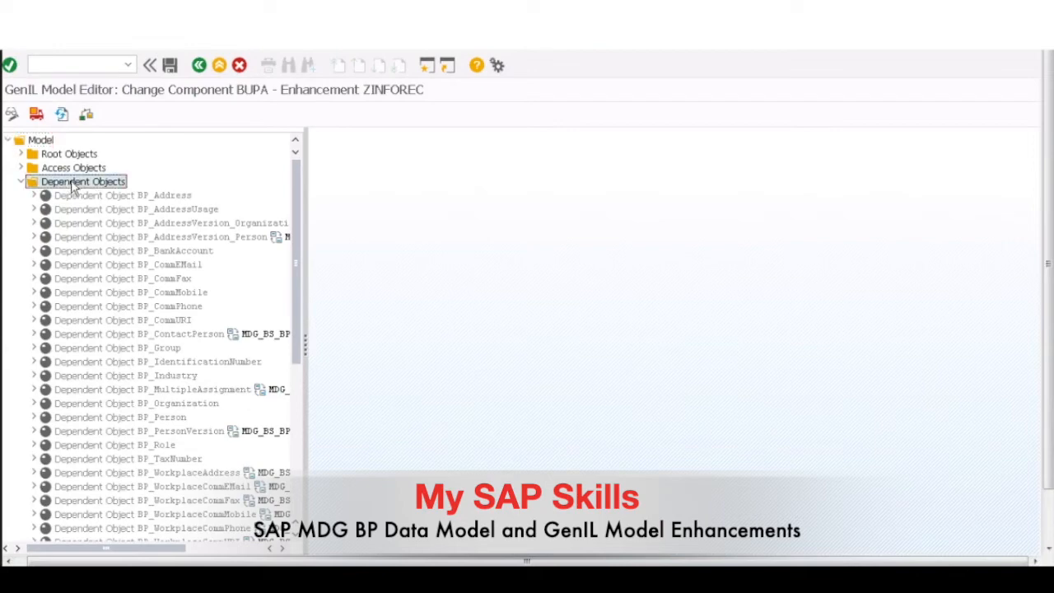
{"action": "right_click", "coordinate": [74, 186]}
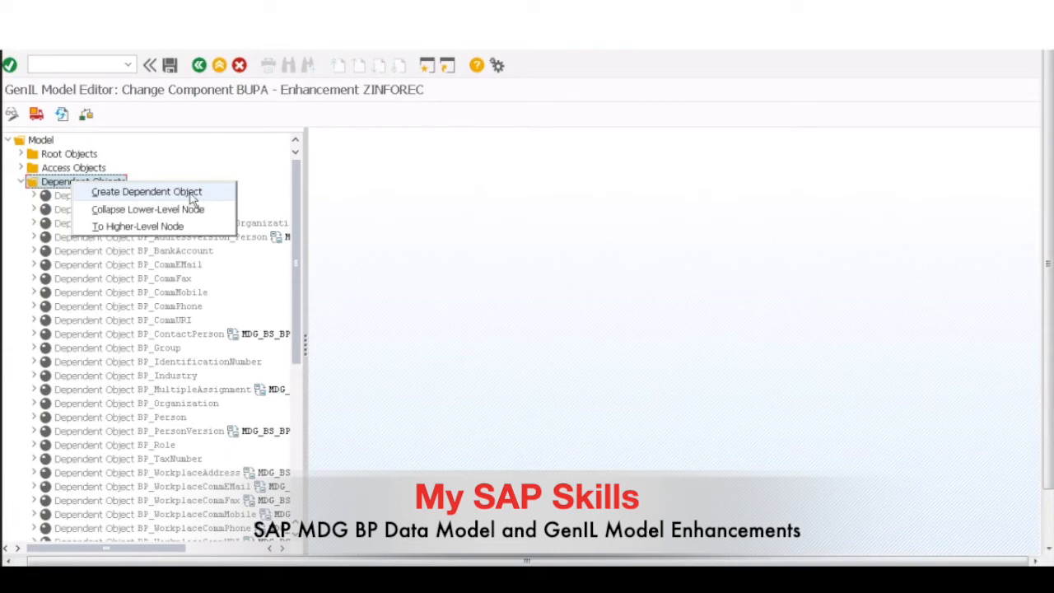
{"action": "left_click", "coordinate": [300, 268]}
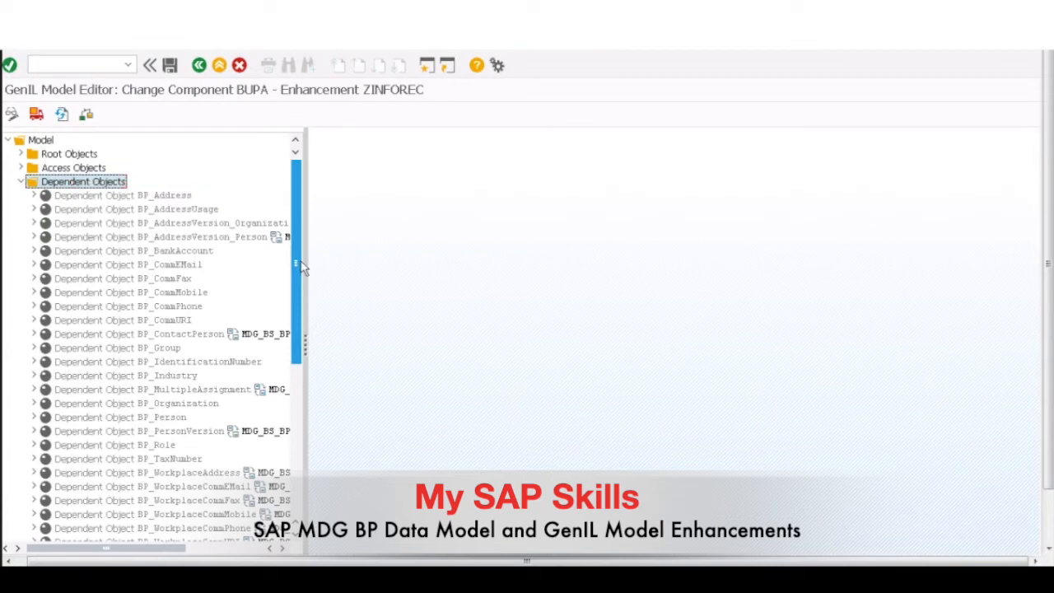
{"action": "left_click_drag", "start_coordinate": [299, 265], "coordinate": [297, 317]}
{"action": "left_click", "coordinate": [290, 392]}
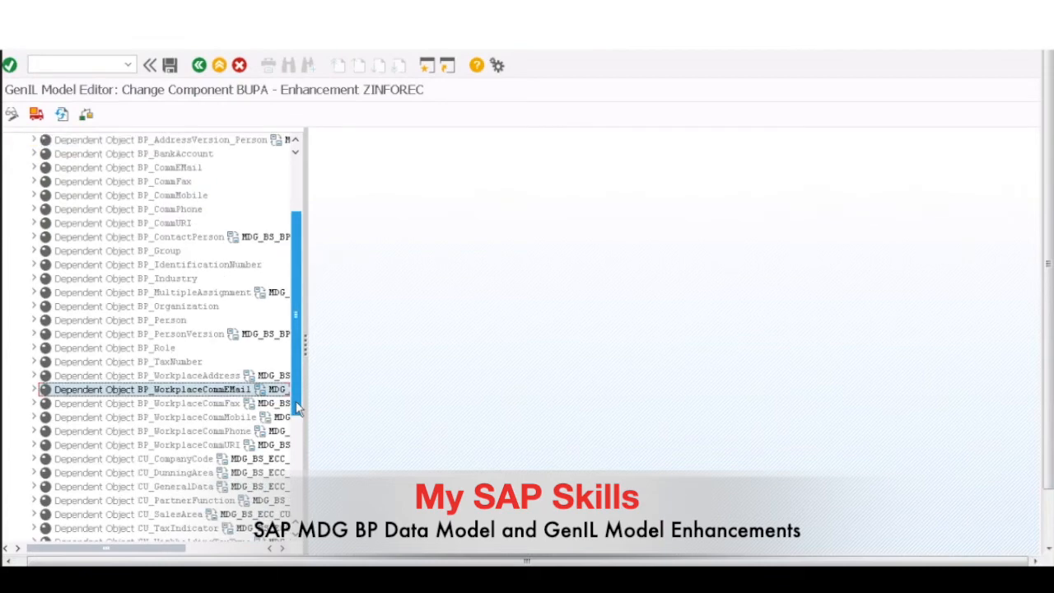
{"action": "left_click", "coordinate": [298, 505]}
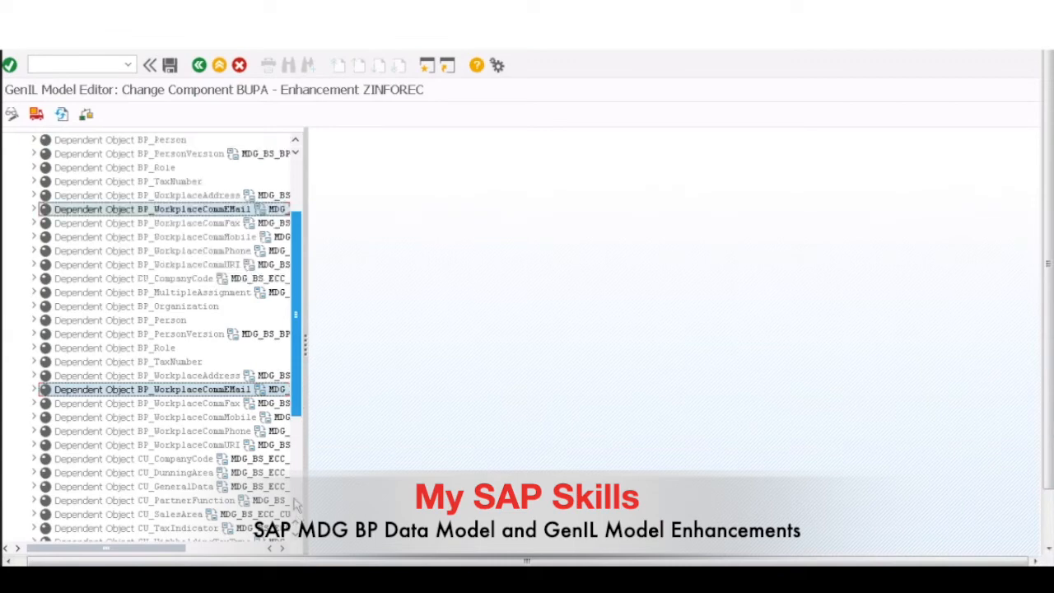
{"action": "double_click", "coordinate": [113, 474]}
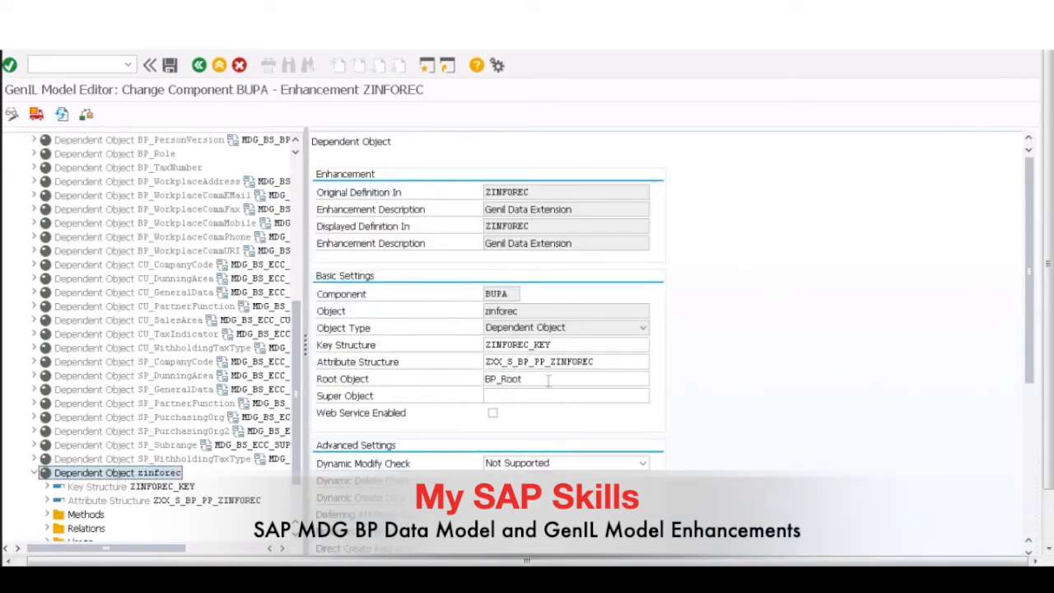
Step: Examine the component, attribute structure and root object in the basic settings of the dependent object zinforec
{"action": "left_click_drag", "start_coordinate": [519, 311], "coordinate": [473, 293]}
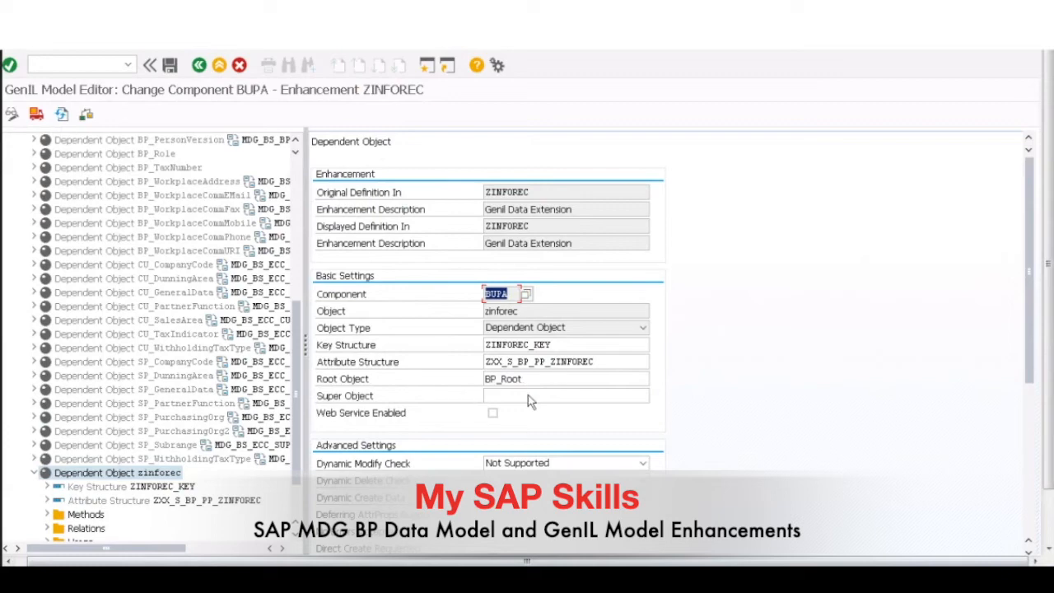
{"action": "left_click", "coordinate": [592, 361]}
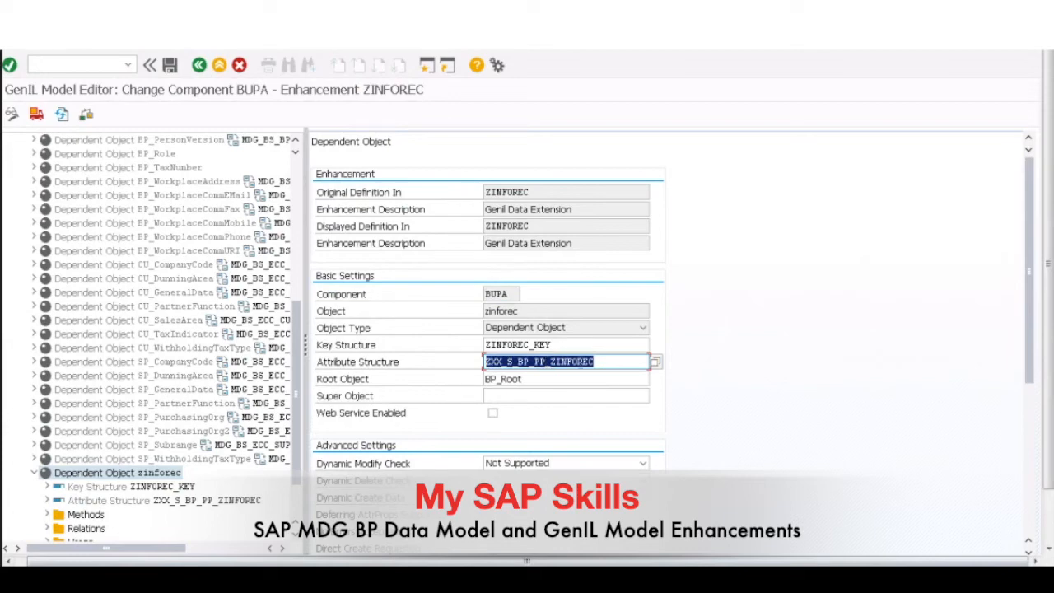
{"action": "left_click", "coordinate": [601, 362]}
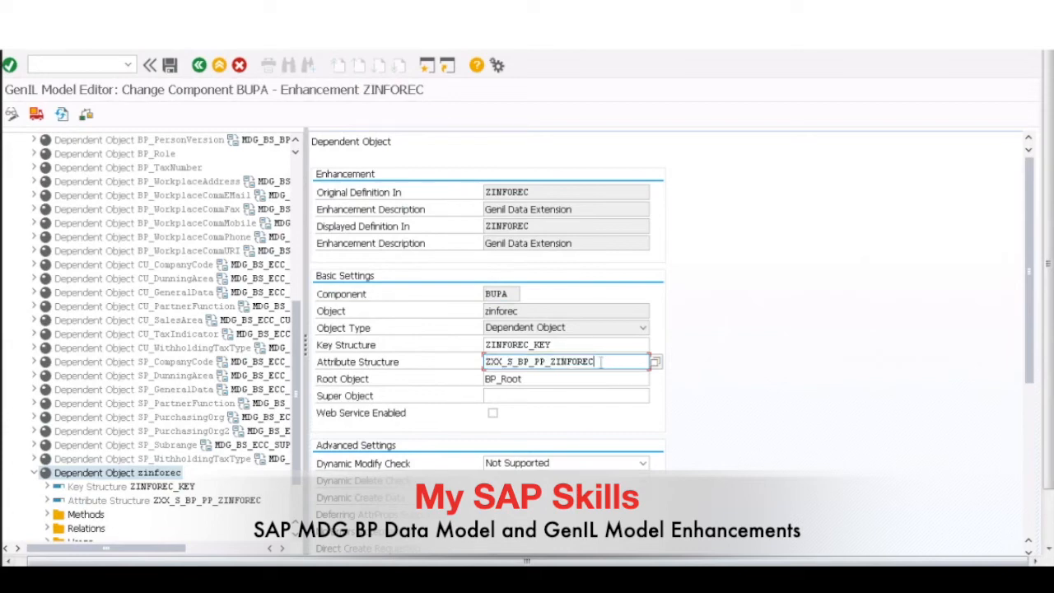
{"action": "left_click_drag", "start_coordinate": [594, 361], "coordinate": [483, 361]}
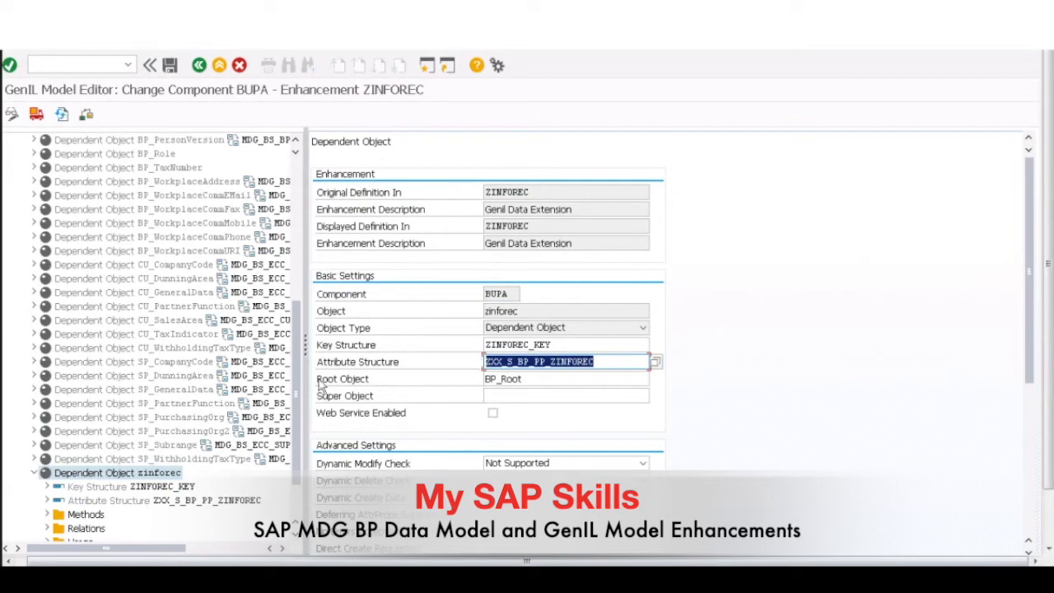
{"action": "left_click", "coordinate": [541, 378]}
{"action": "left_click_drag", "start_coordinate": [521, 378], "coordinate": [483, 379]}
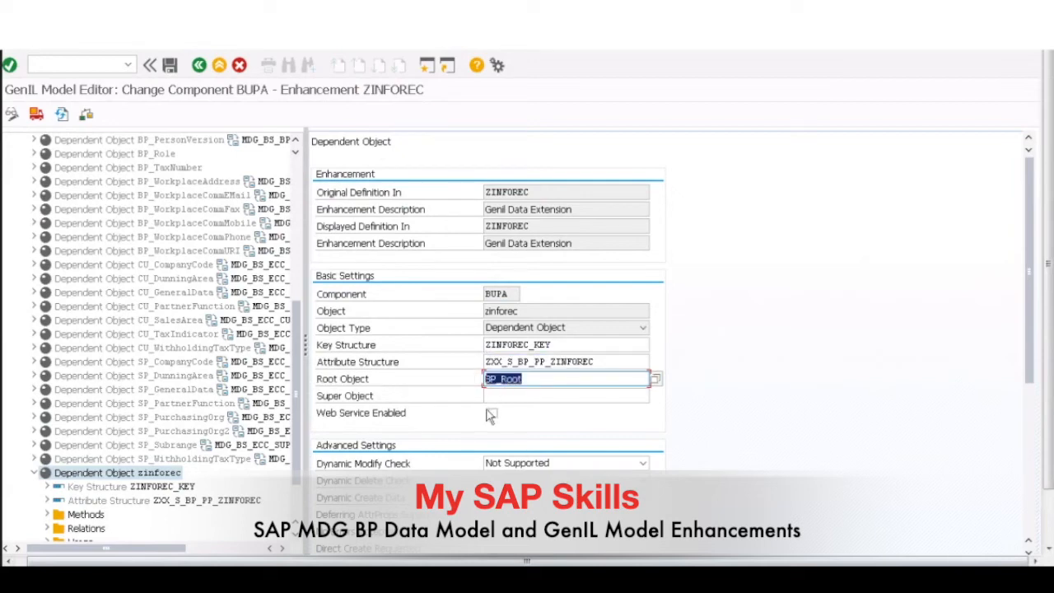
{"action": "left_click", "coordinate": [547, 377]}
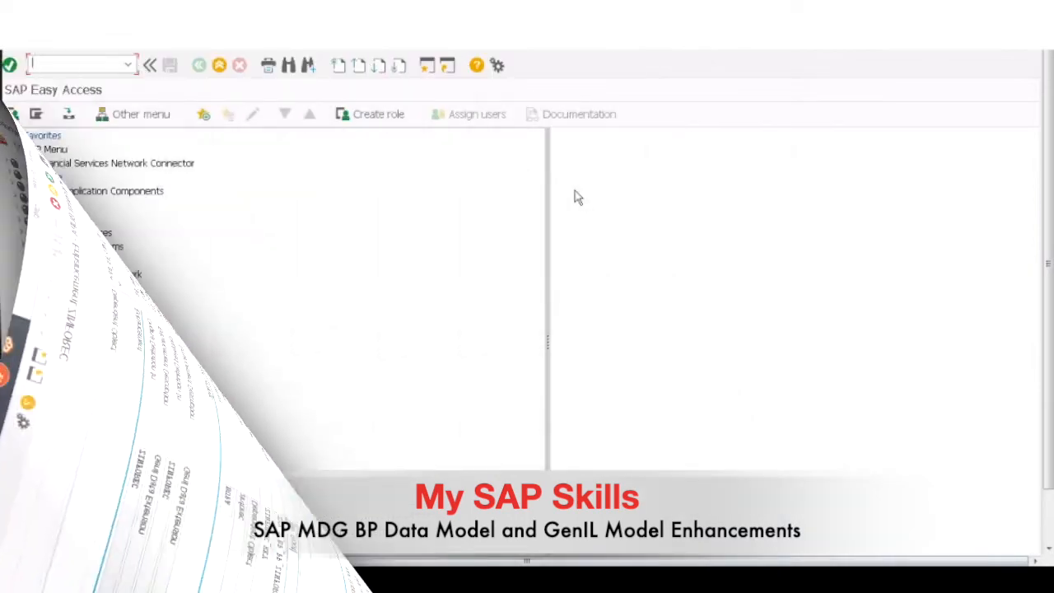
Step: Display the data type ZINFOREC_KEY in the ABAP Dictionary, examine its components, and compare it with zinforec's key structure in the GenIL model editor
{"action": "type", "text": "/nse11"}
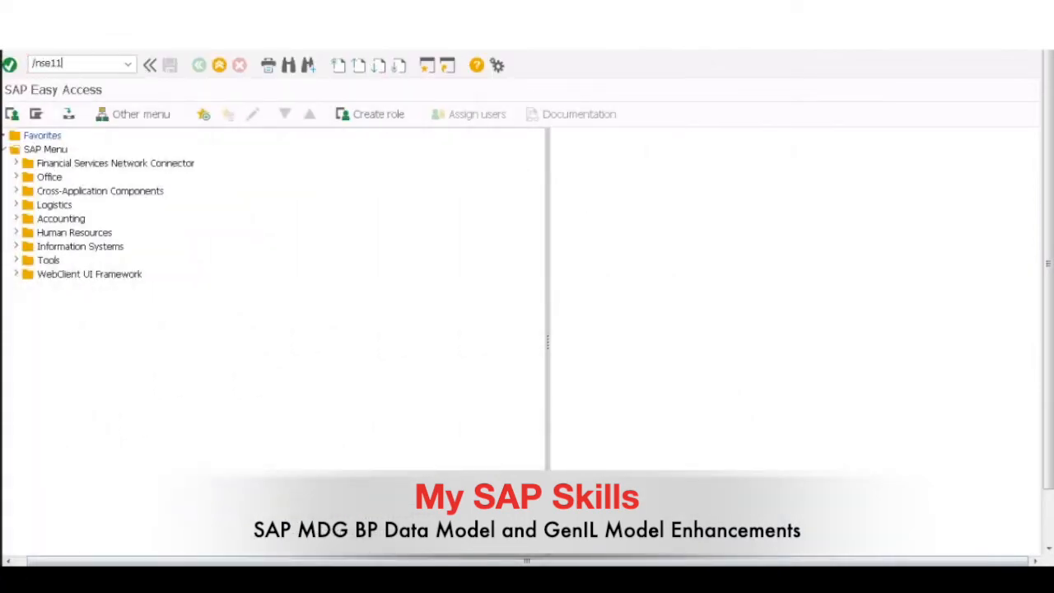
{"action": "key", "text": "Return"}
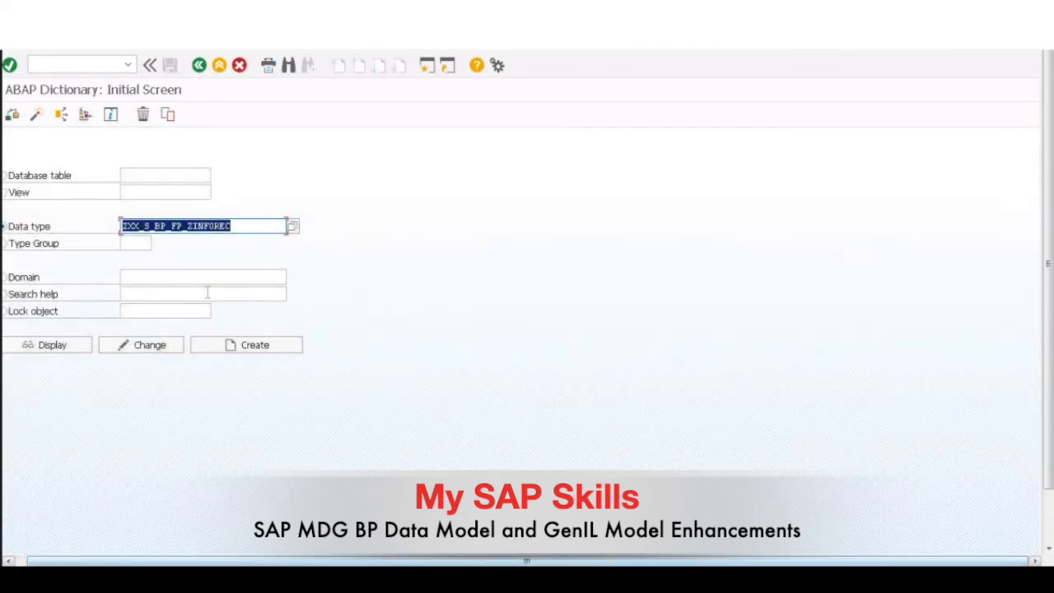
{"action": "type", "text": "ZINFOREC_KEY"}
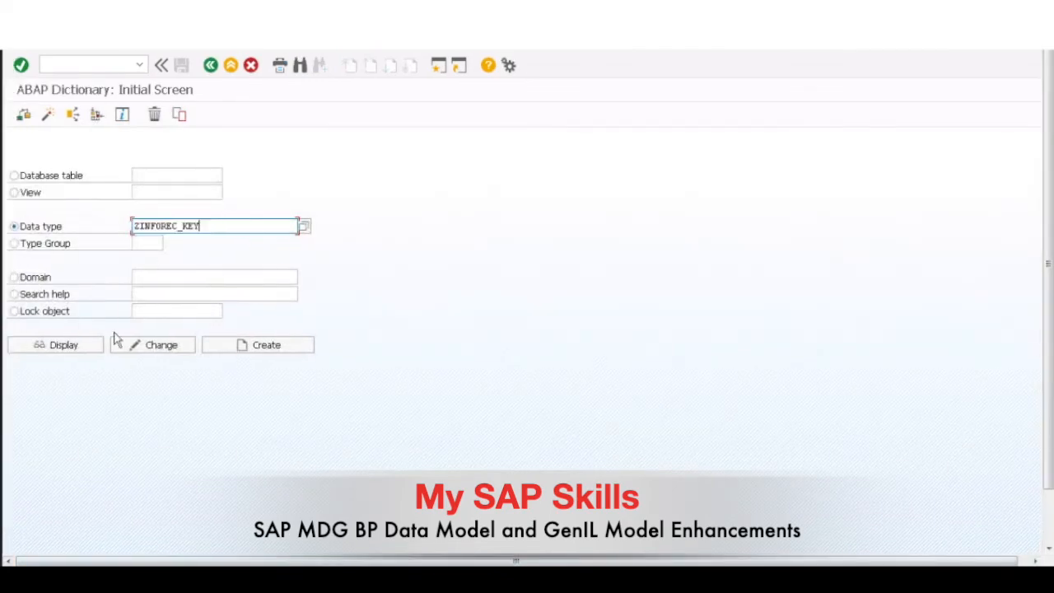
{"action": "left_click", "coordinate": [72, 348]}
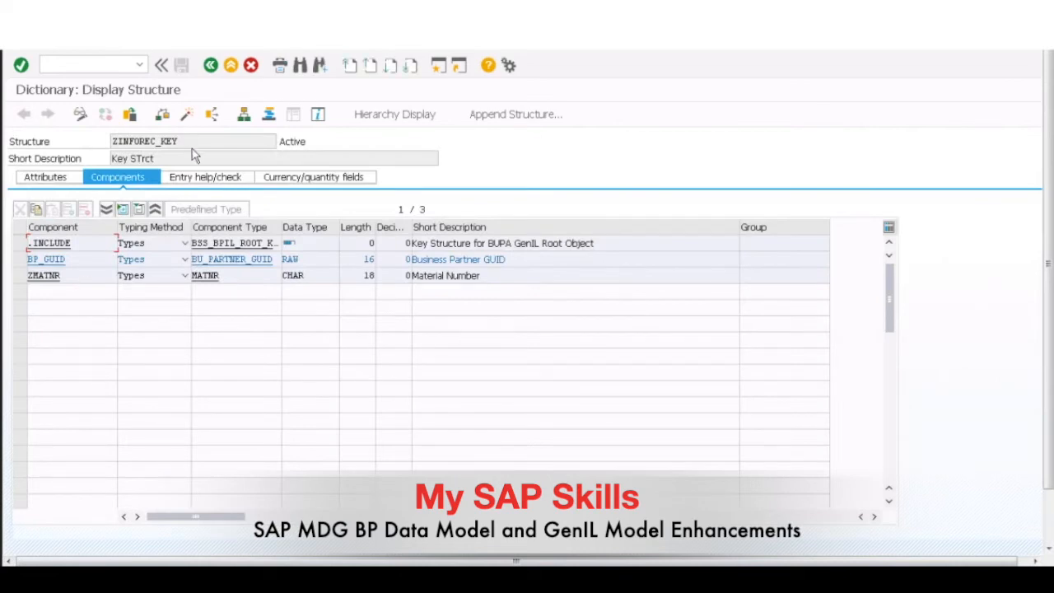
{"action": "left_click", "coordinate": [18, 260]}
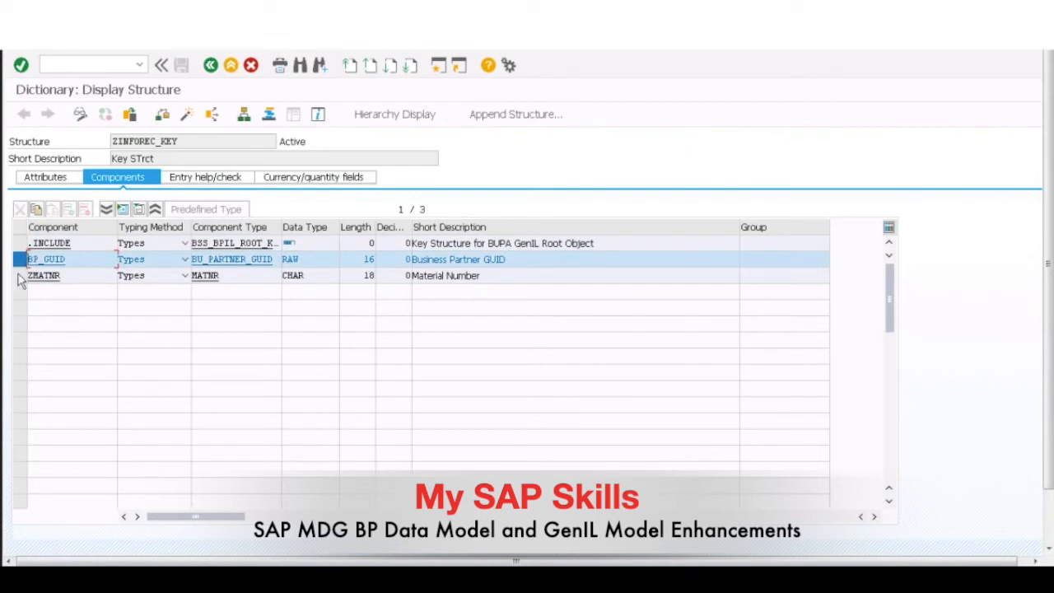
{"action": "left_click", "coordinate": [21, 278]}
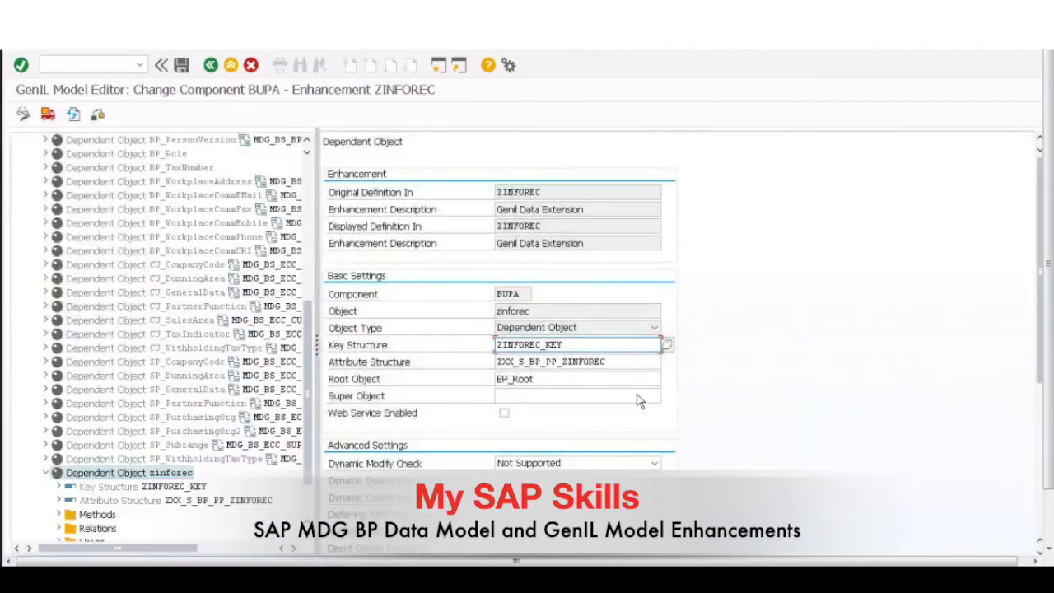
{"action": "left_click_drag", "start_coordinate": [568, 345], "coordinate": [478, 344]}
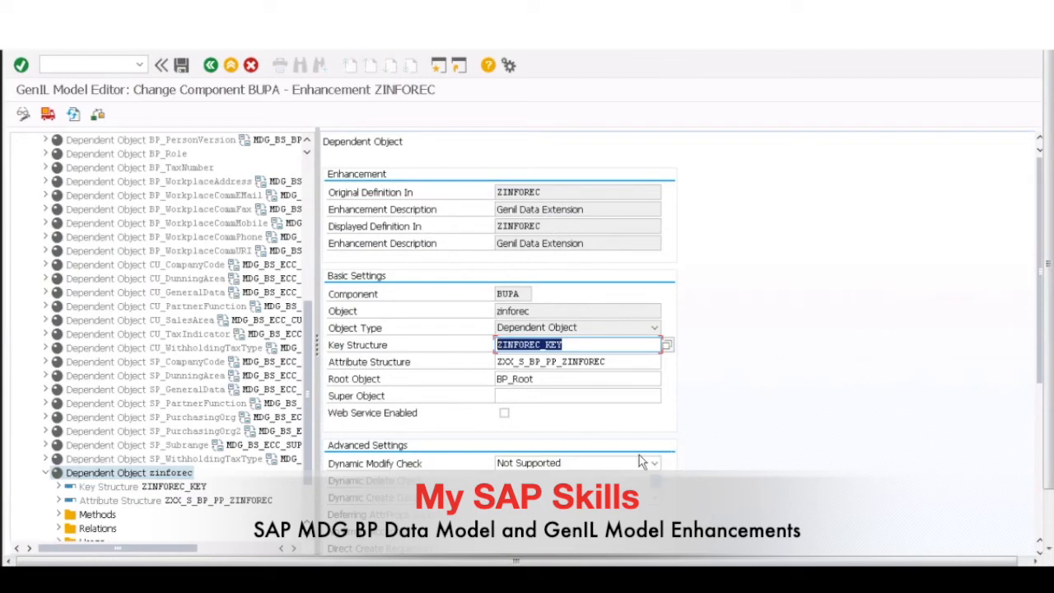
Step: Open the Edit Data Model activity through the transaction /nmdgimg and display the entity types of data model BP
{"action": "type", "text": "/n"}
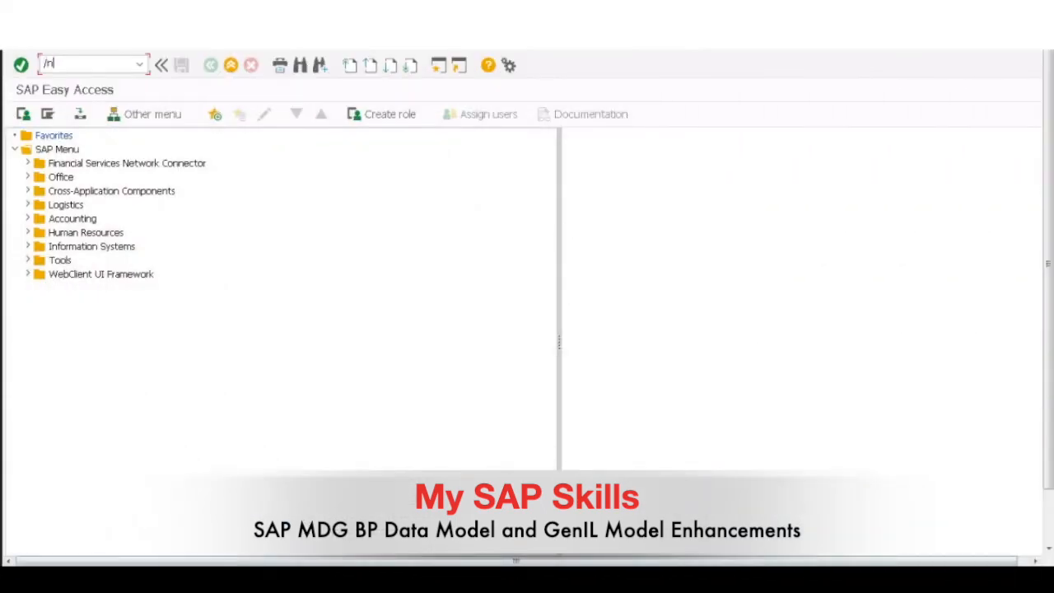
{"action": "type", "text": "mdgimg"}
{"action": "key", "text": "Return"}
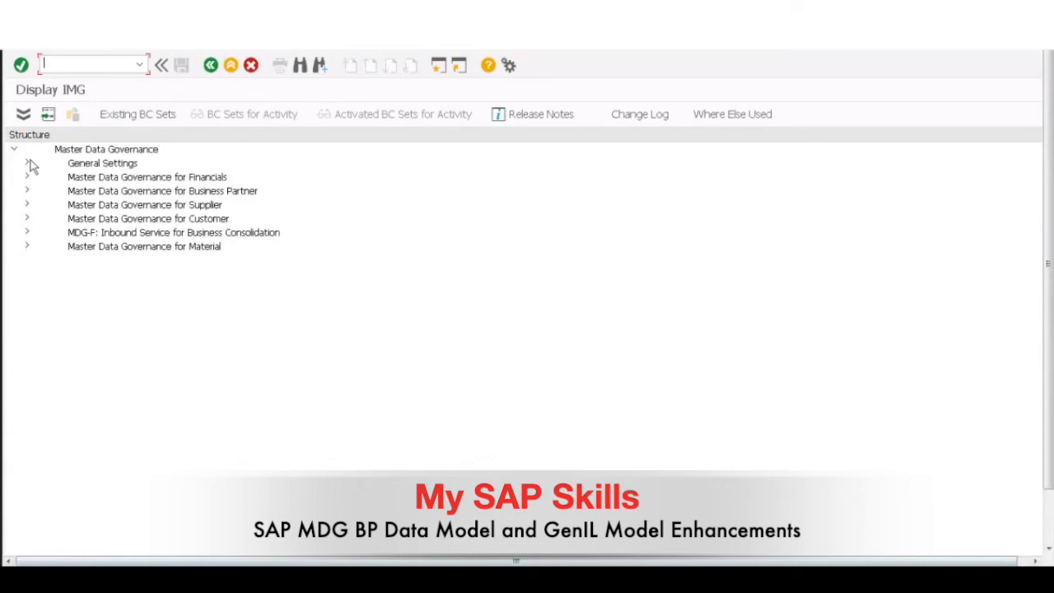
{"action": "left_click", "coordinate": [26, 164]}
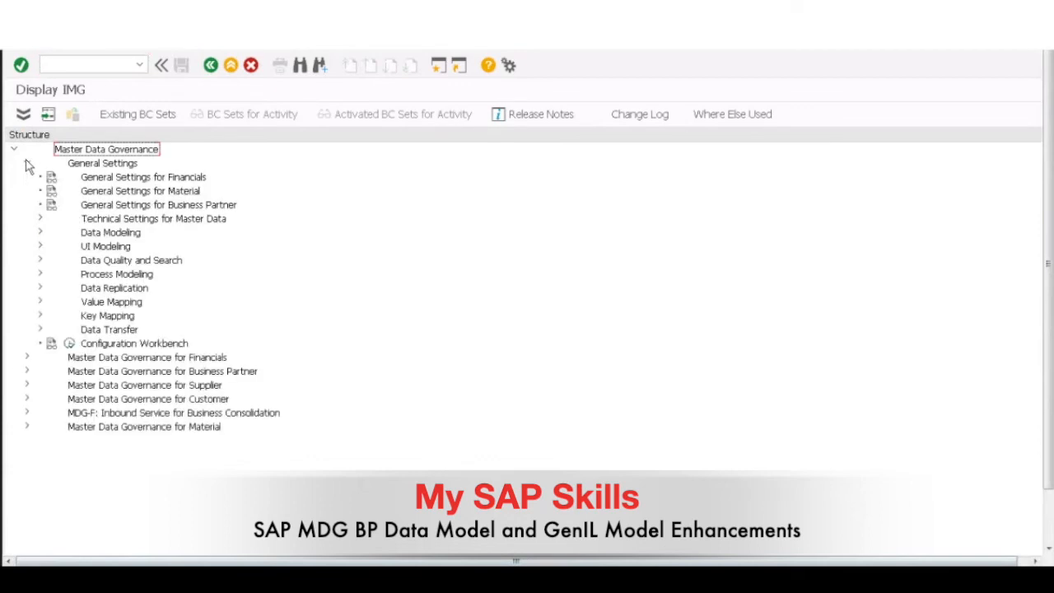
{"action": "left_click", "coordinate": [40, 232]}
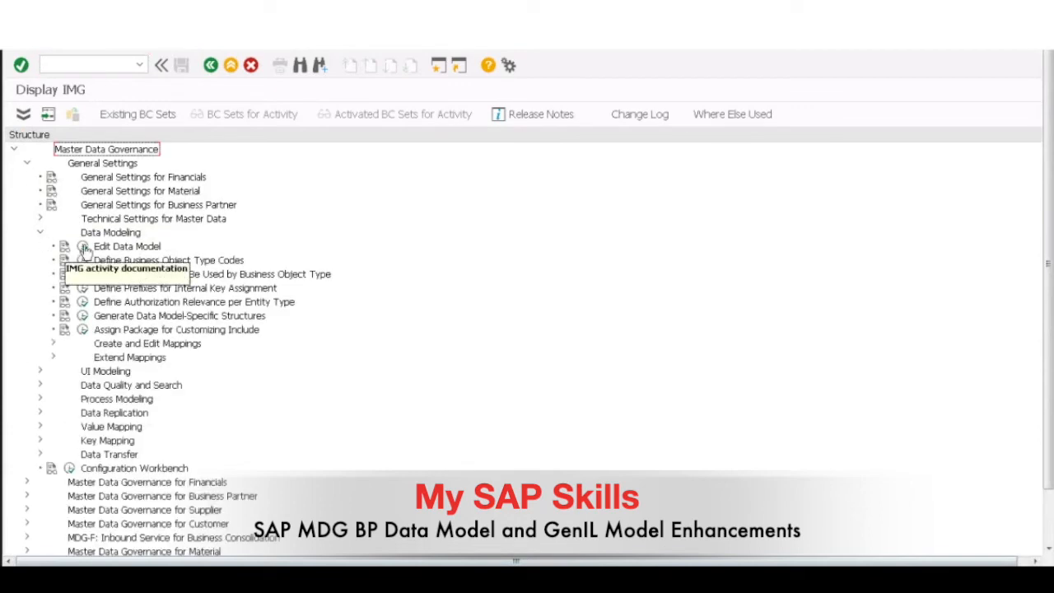
{"action": "left_click", "coordinate": [83, 247]}
{"action": "left_click", "coordinate": [351, 446]}
{"action": "double_click", "coordinate": [80, 169]}
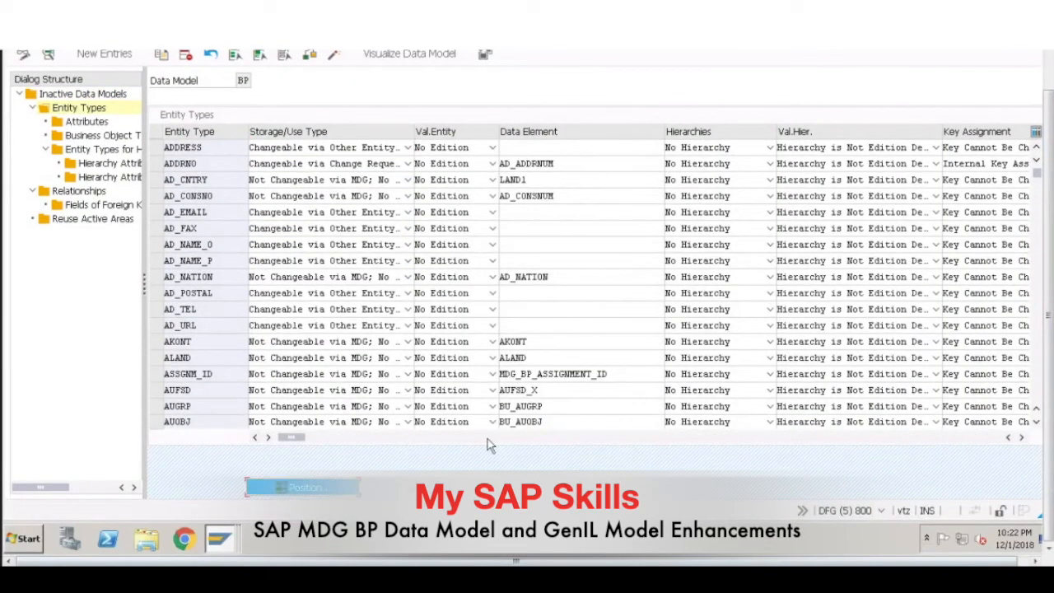
Step: Position the entity type list at zinforec and open the details of that entity type
{"action": "type", "text": "z"}
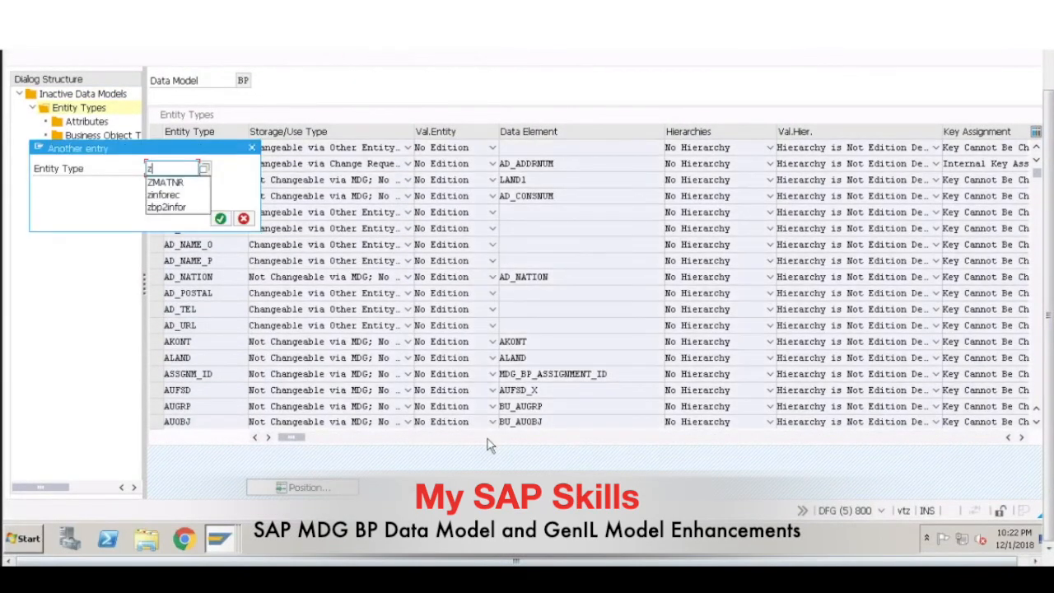
{"action": "type", "text": "i"}
{"action": "key", "text": "Down"}
{"action": "key", "text": "Return"}
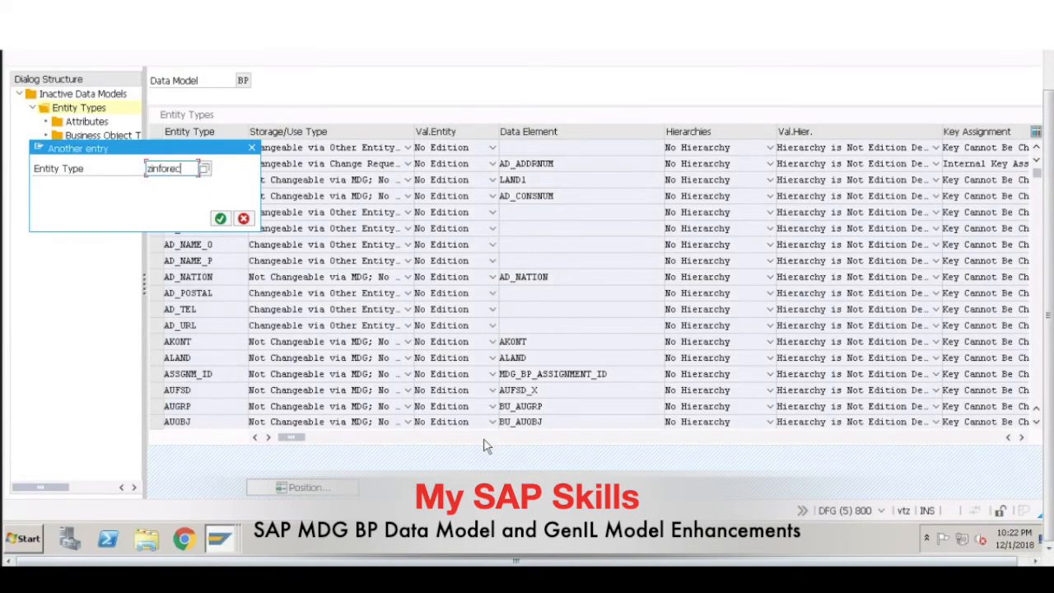
{"action": "left_click", "coordinate": [220, 218]}
{"action": "left_click", "coordinate": [156, 148]}
{"action": "left_click_drag", "start_coordinate": [1049, 139], "coordinate": [1050, 85]}
{"action": "left_click", "coordinate": [49, 115]}
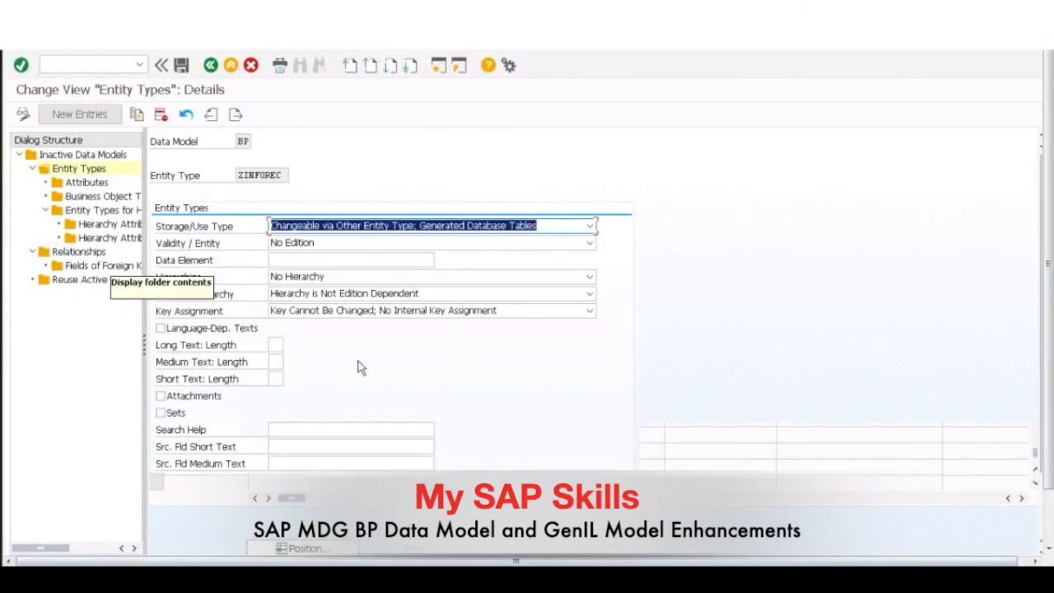
Step: Examine the ZINFOREC entity type's detail settings down to its Structure/Table assignment
{"action": "left_click_drag", "start_coordinate": [1048, 284], "coordinate": [1048, 345]}
{"action": "left_click_drag", "start_coordinate": [898, 560], "coordinate": [926, 560]}
{"action": "left_click_drag", "start_coordinate": [1032, 404], "coordinate": [1031, 469]}
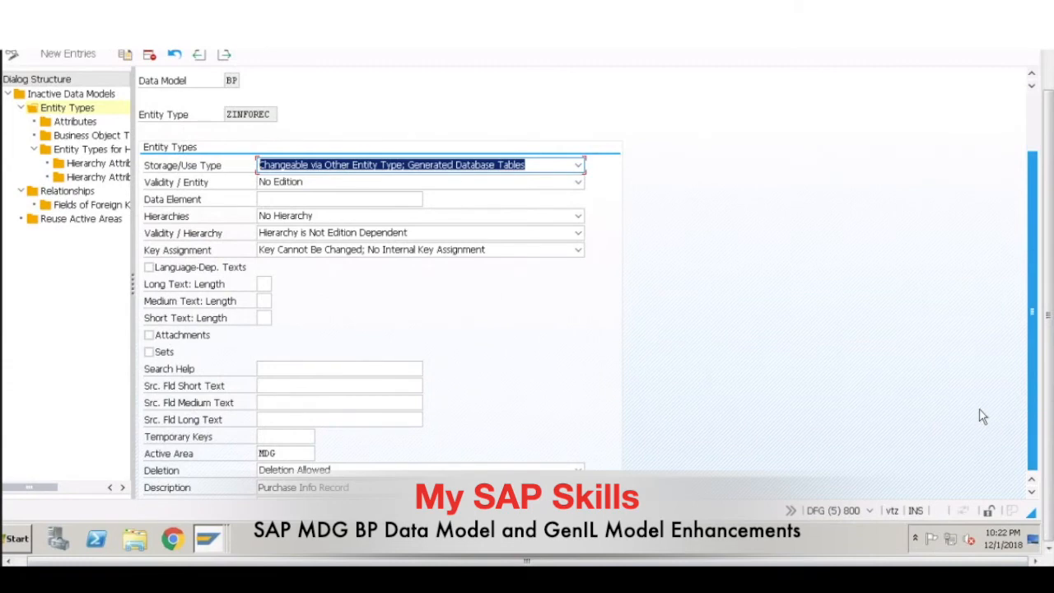
{"action": "scroll", "coordinate": [978, 411], "scroll_direction": "down", "scroll_amount": 2}
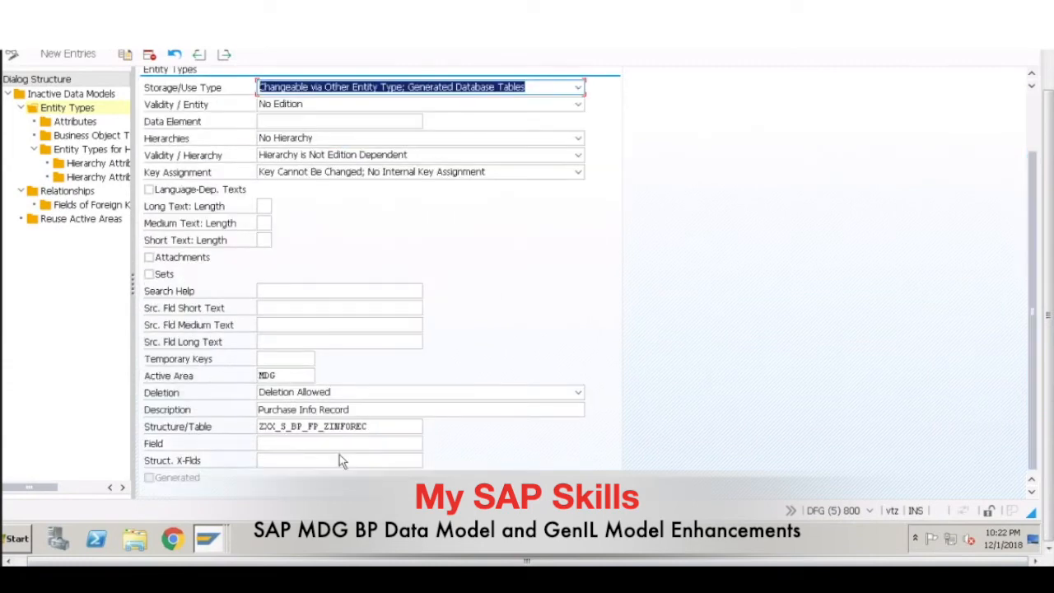
{"action": "left_click_drag", "start_coordinate": [368, 426], "coordinate": [252, 428]}
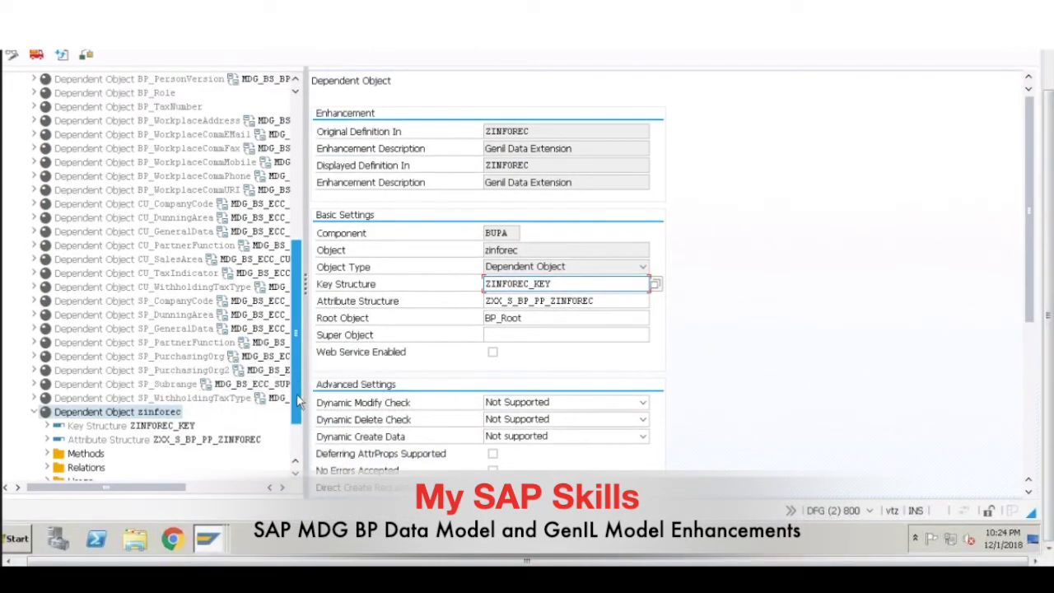
Step: Return to the dependent object zinforec in the GenIL model editor and expand its key structure and attribute structure to examine their fields
{"action": "scroll", "coordinate": [301, 404], "scroll_direction": "down", "scroll_amount": 2}
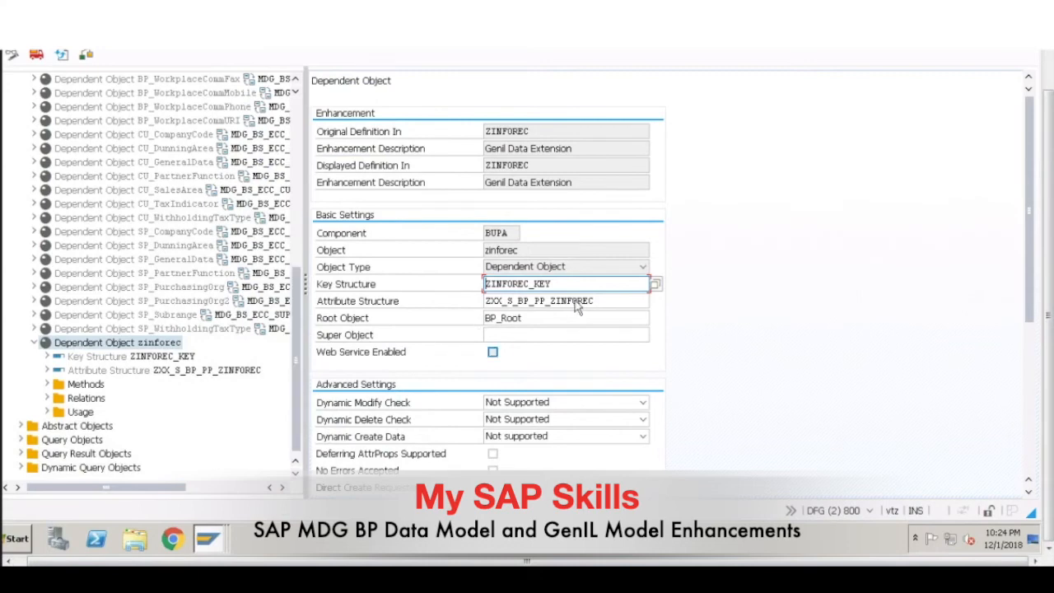
{"action": "left_click_drag", "start_coordinate": [595, 300], "coordinate": [485, 300]}
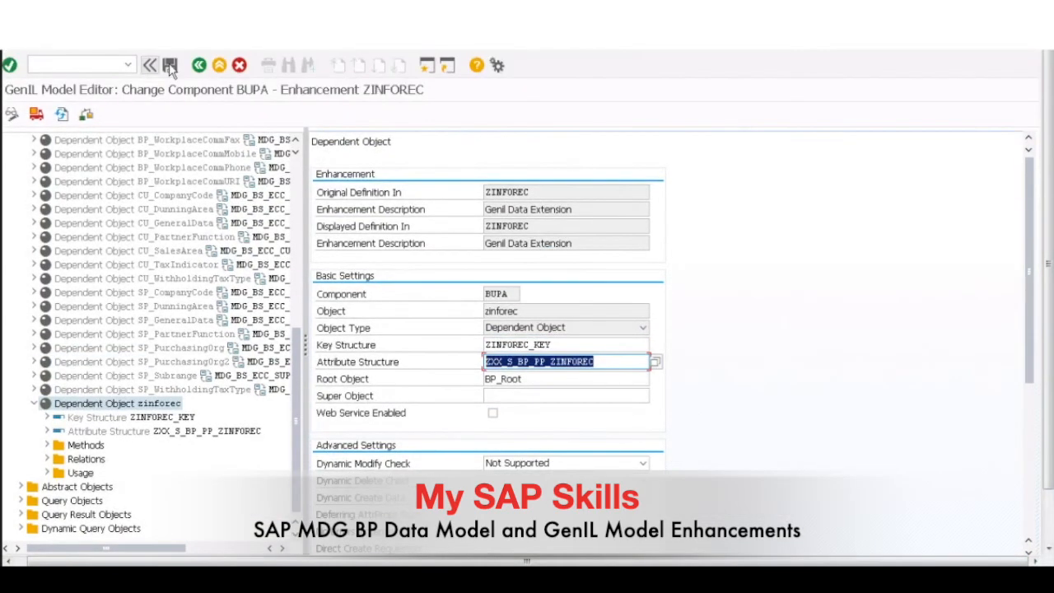
{"action": "left_click", "coordinate": [47, 418]}
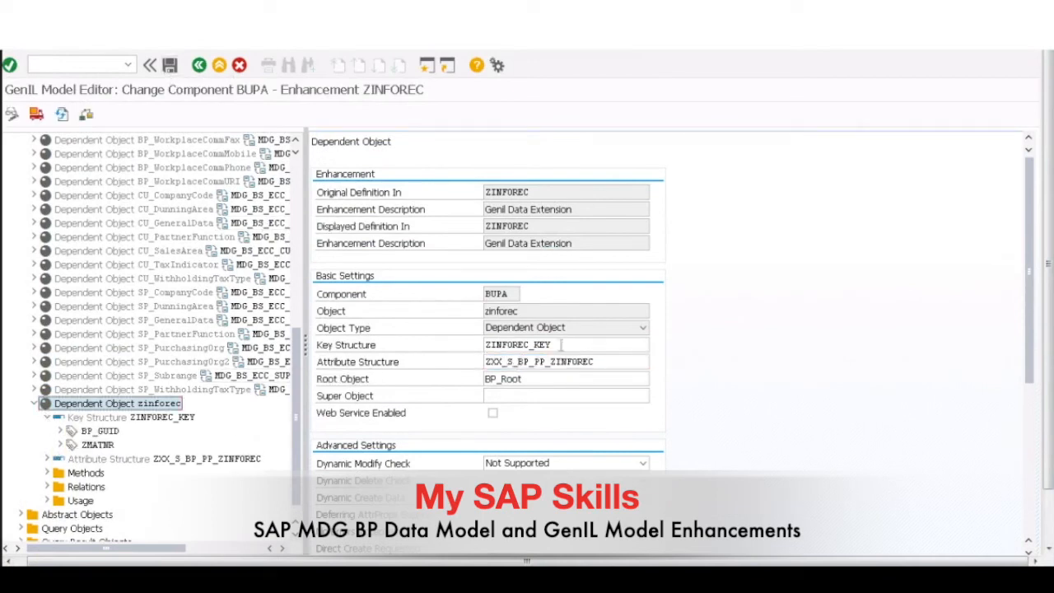
{"action": "left_click", "coordinate": [47, 458]}
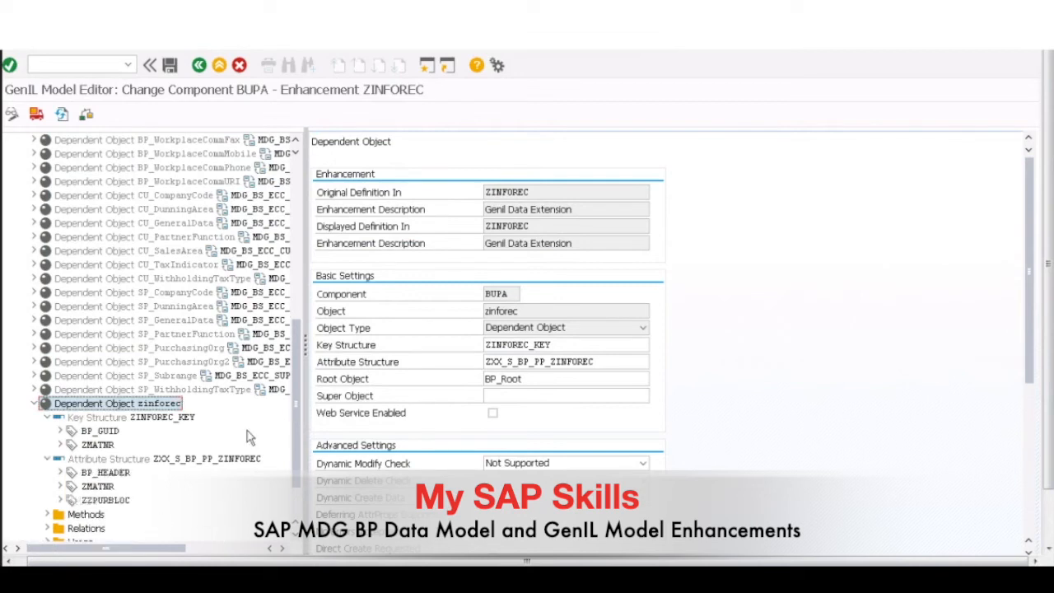
Step: Examine the key structure ZINFOREC_KEY of zinforec, expanding its fields BP_GUID and ZMATNR to show their data elements
{"action": "scroll", "coordinate": [299, 449], "scroll_direction": "down", "scroll_amount": 2}
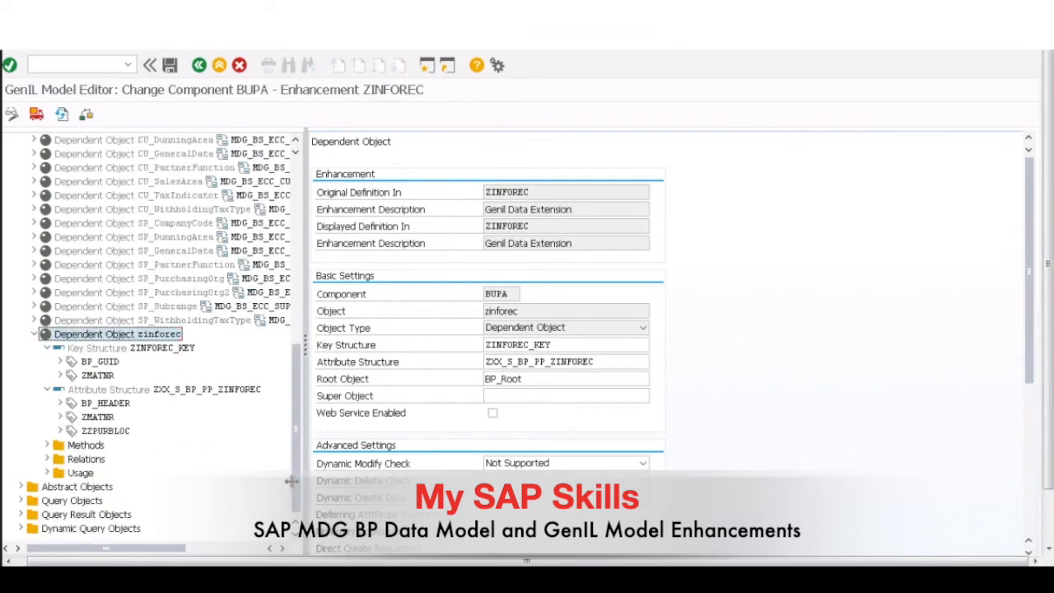
{"action": "left_click", "coordinate": [161, 352]}
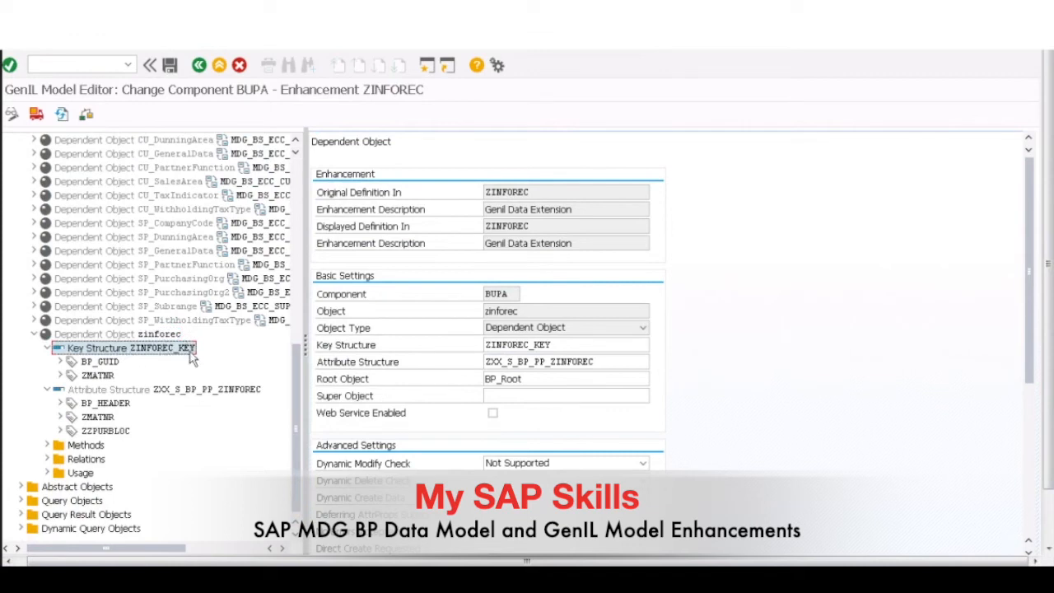
{"action": "left_click", "coordinate": [102, 364]}
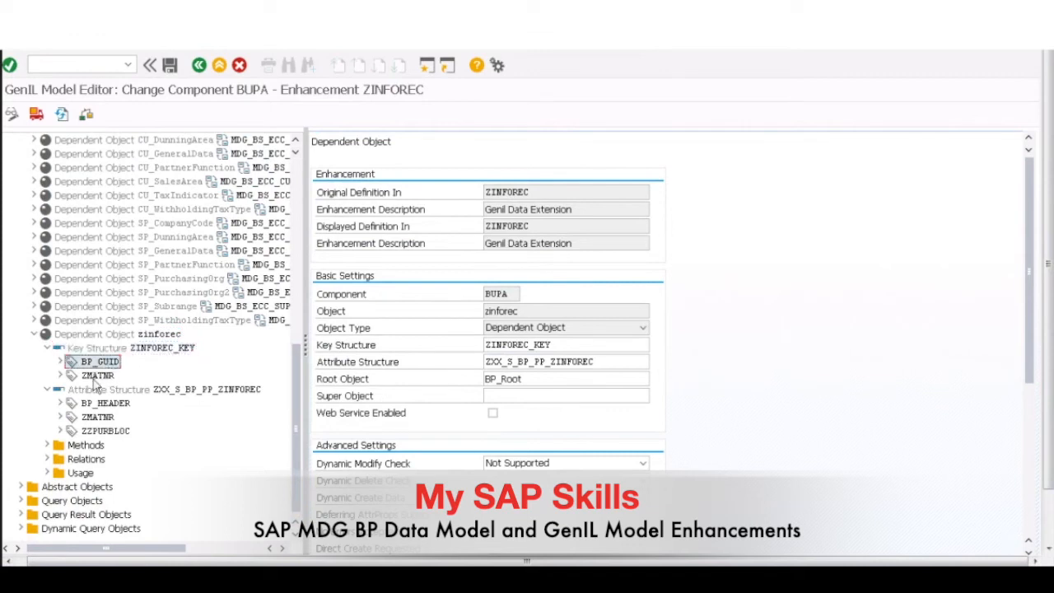
{"action": "left_click", "coordinate": [96, 376]}
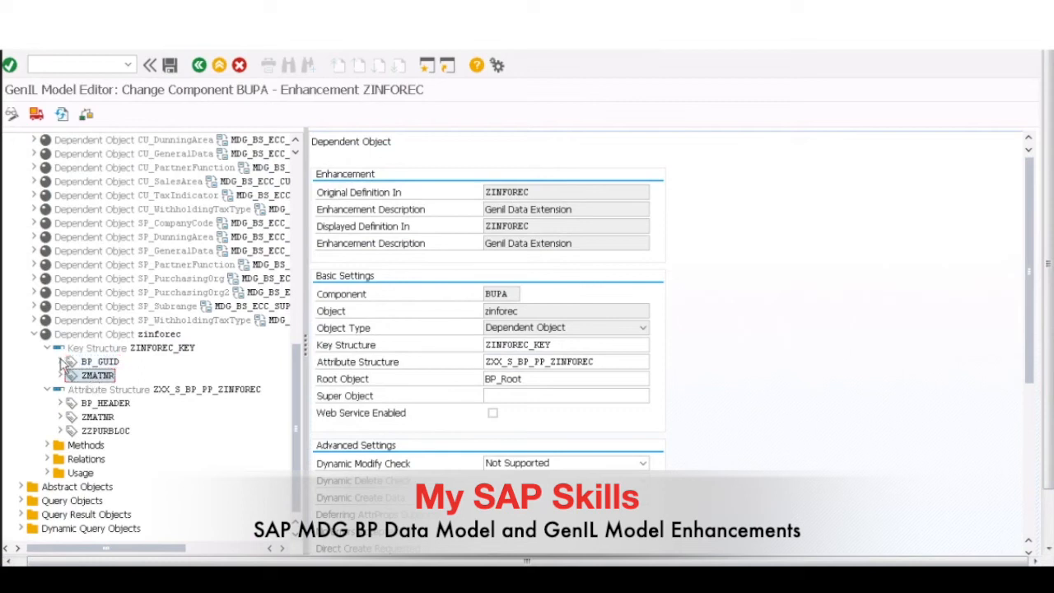
{"action": "left_click", "coordinate": [60, 362]}
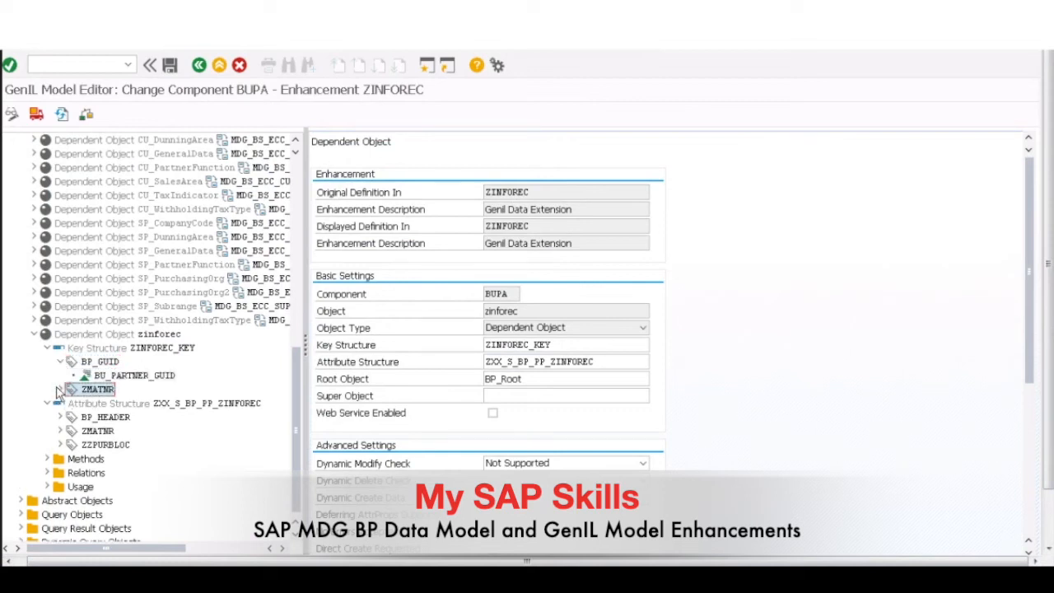
{"action": "left_click", "coordinate": [60, 388]}
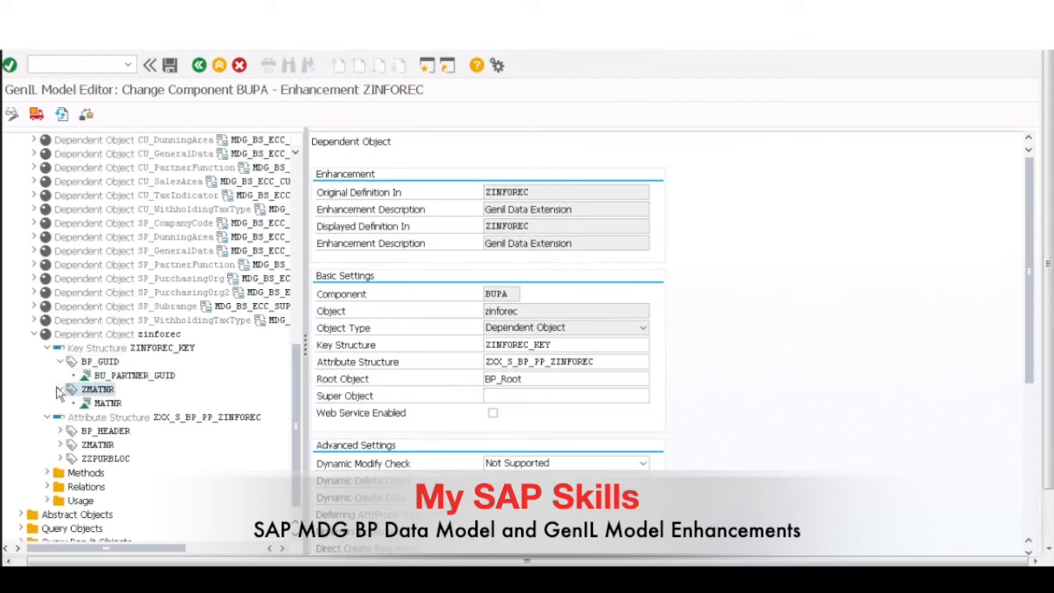
Step: Expand the fields BP_HEADER, ZMATNR and ZZPURBLOC of attribute structure ZXX_S_BP_PP_ZINFOREC to examine their data elements
{"action": "left_click", "coordinate": [181, 417]}
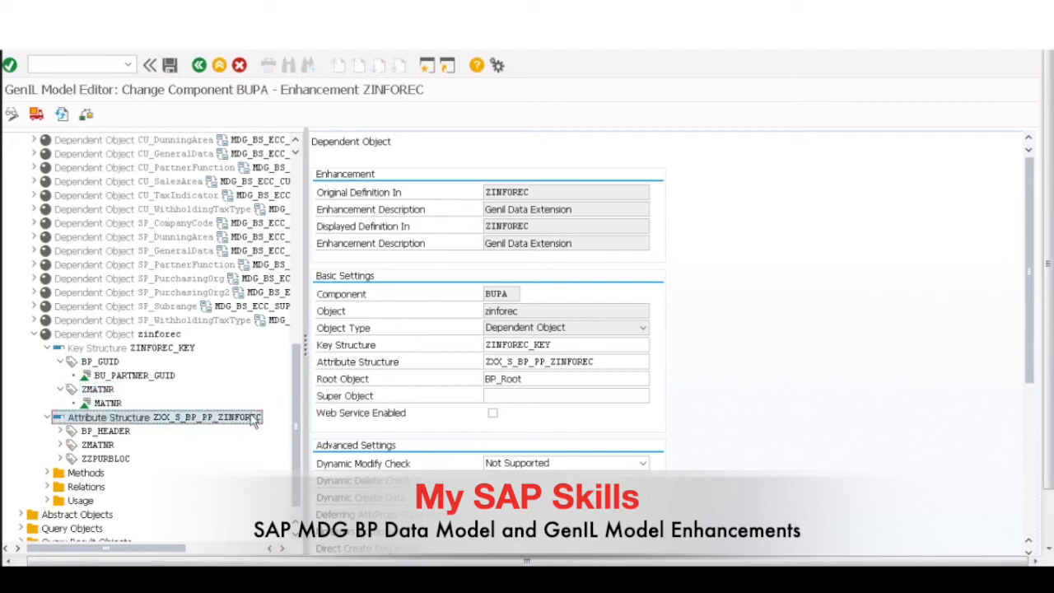
{"action": "left_click", "coordinate": [60, 430]}
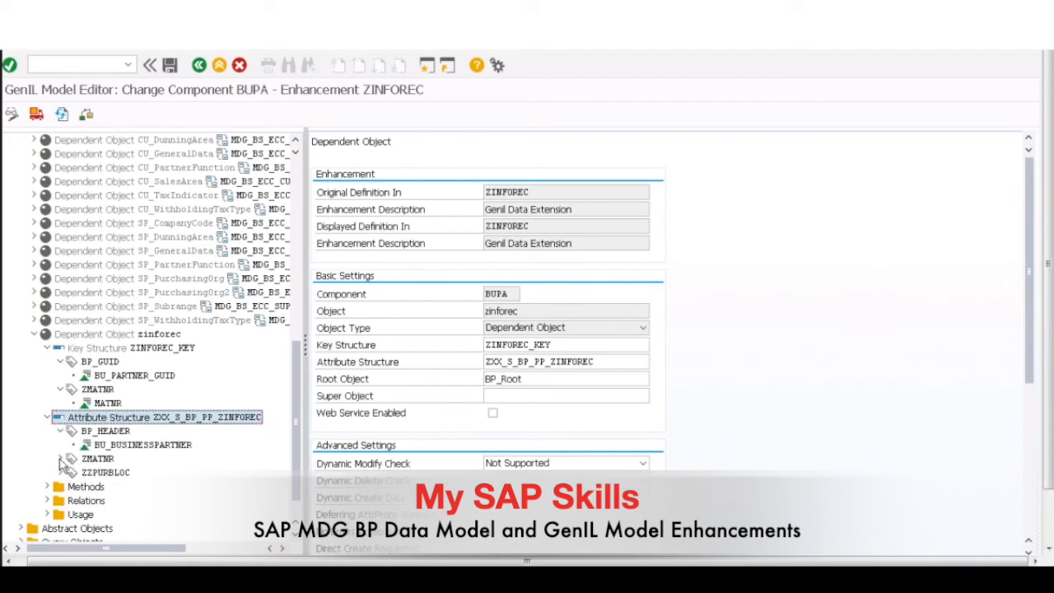
{"action": "left_click", "coordinate": [60, 459]}
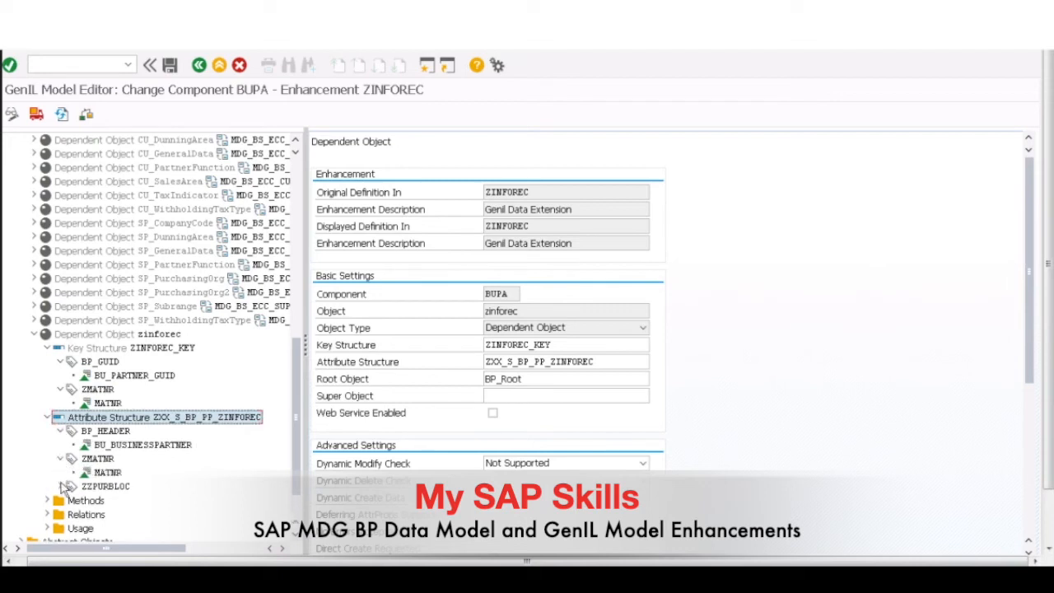
{"action": "left_click", "coordinate": [60, 486]}
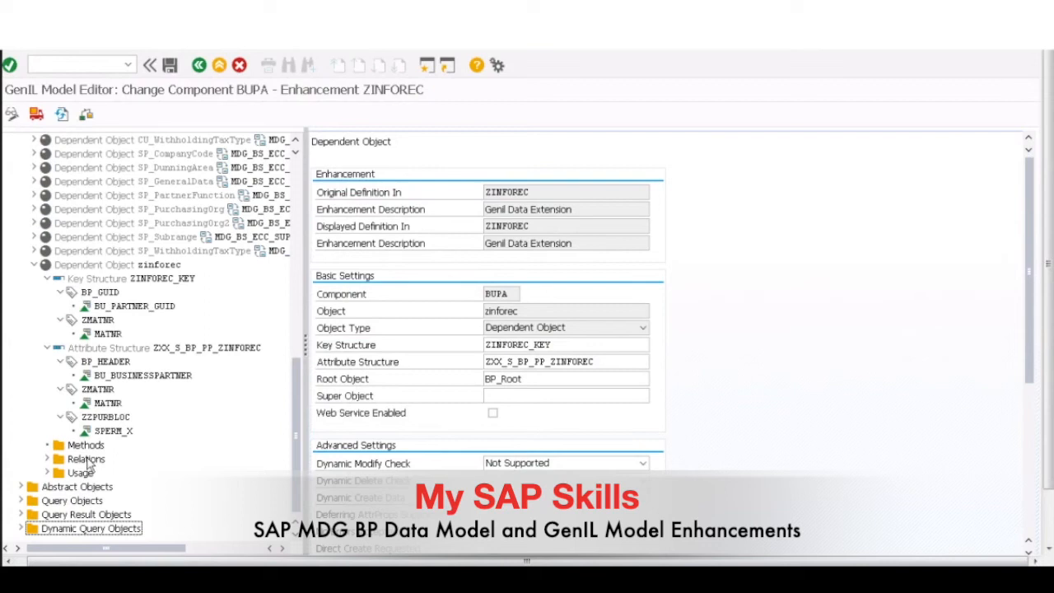
Step: Display the relation zbp2inforec of dependent object zinforec and examine its enhancement, component, relation name and source object
{"action": "right_click", "coordinate": [87, 460]}
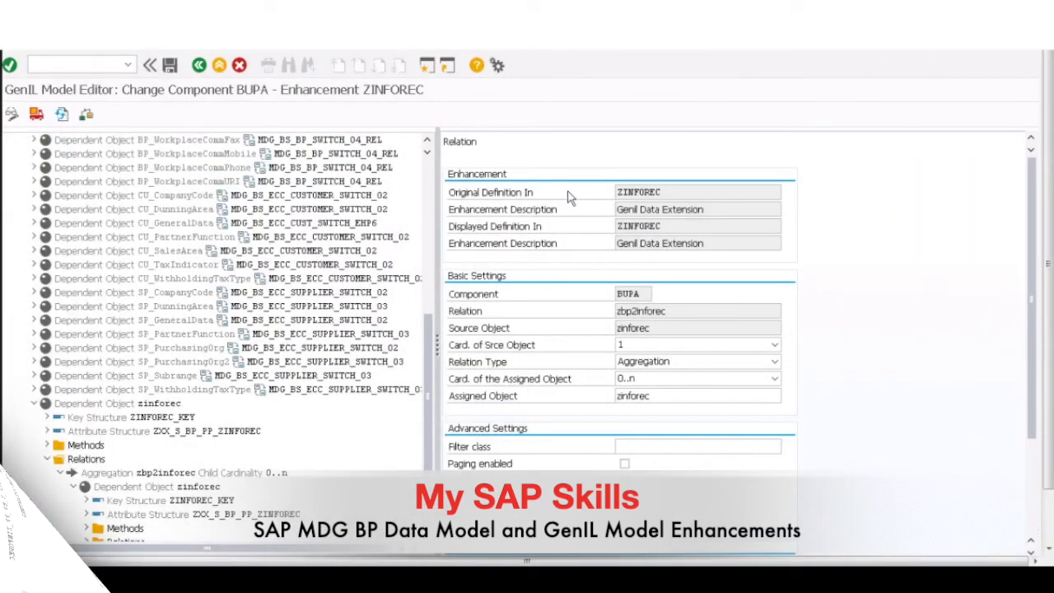
{"action": "double_click", "coordinate": [646, 191]}
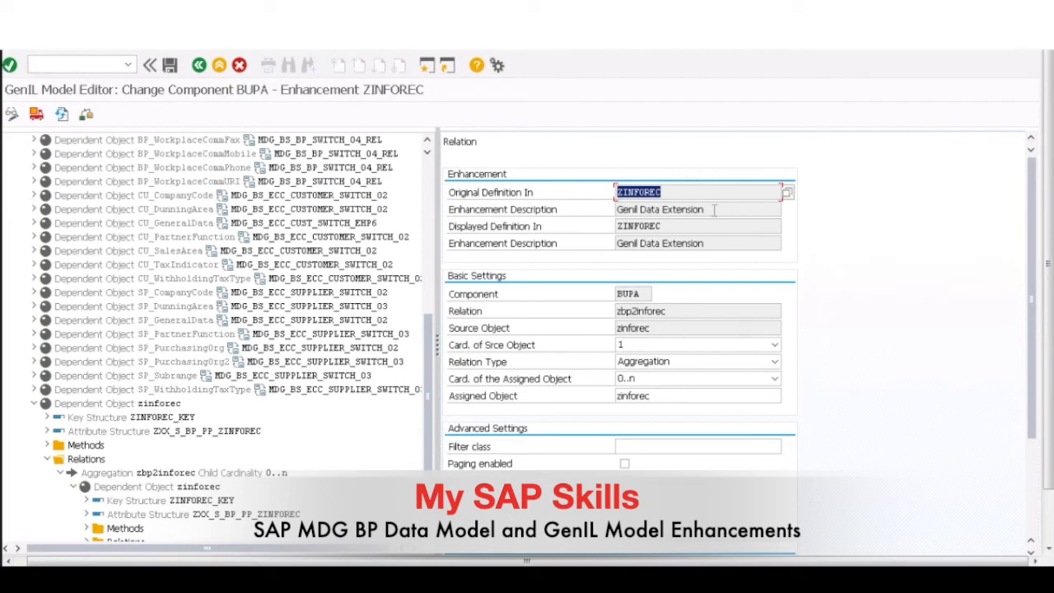
{"action": "key", "text": "Tab"}
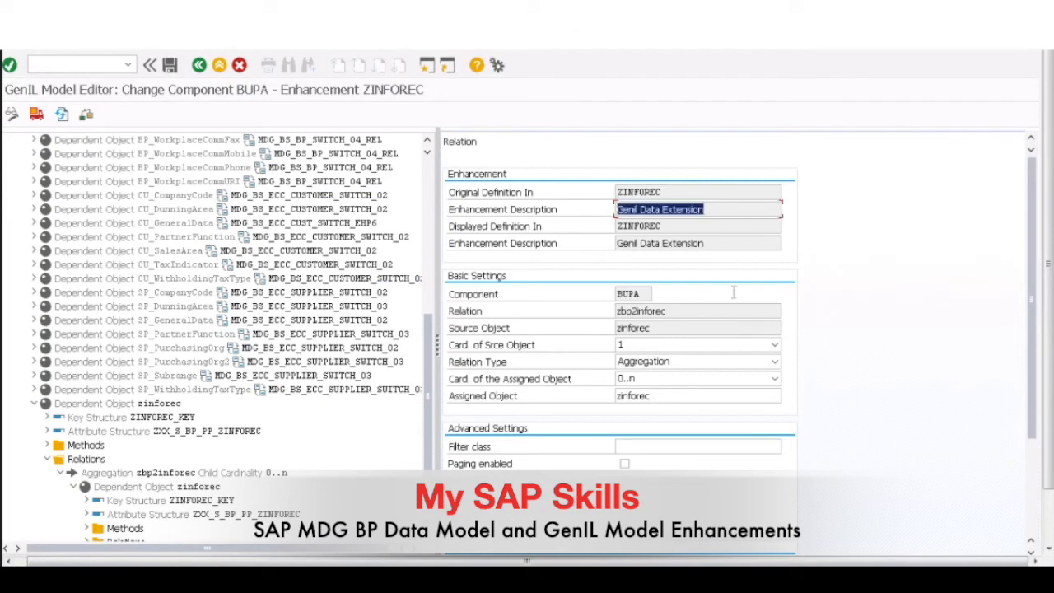
{"action": "left_click", "coordinate": [640, 294]}
{"action": "left_click_drag", "start_coordinate": [640, 294], "coordinate": [604, 291]}
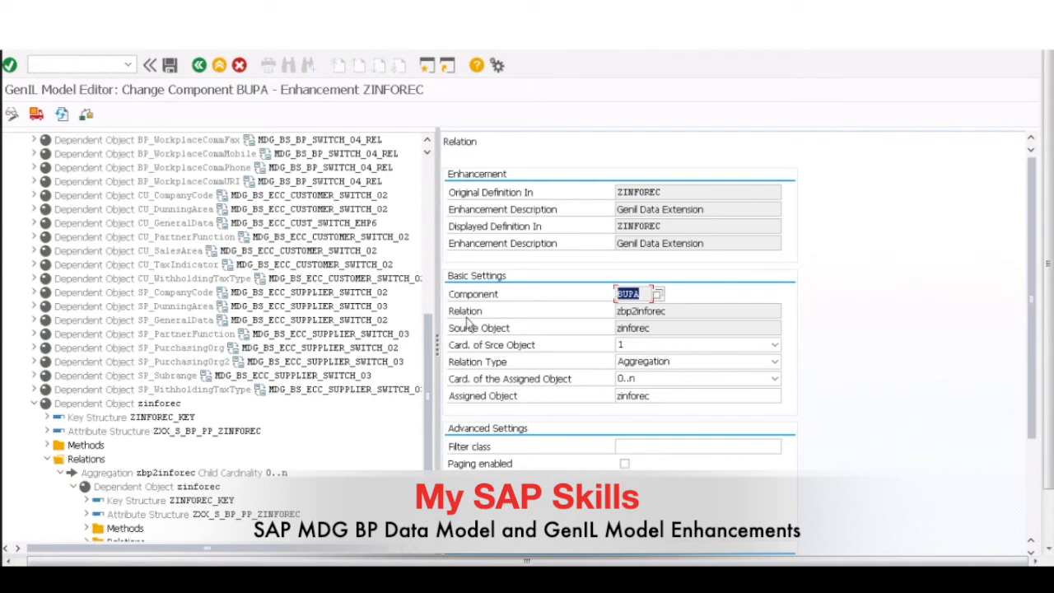
{"action": "left_click_drag", "start_coordinate": [665, 311], "coordinate": [616, 311]}
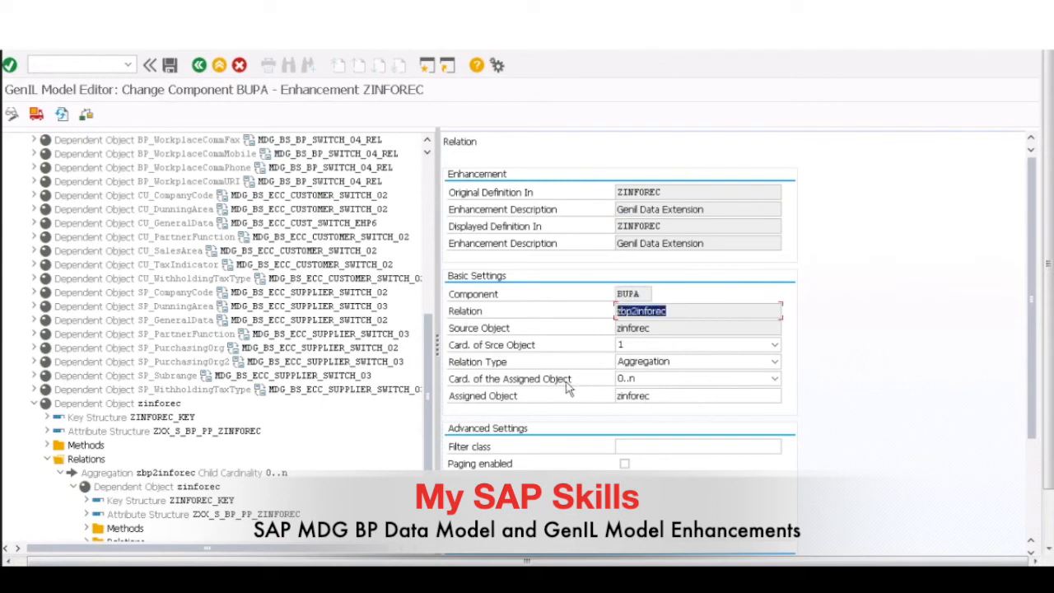
{"action": "left_click_drag", "start_coordinate": [653, 328], "coordinate": [610, 328]}
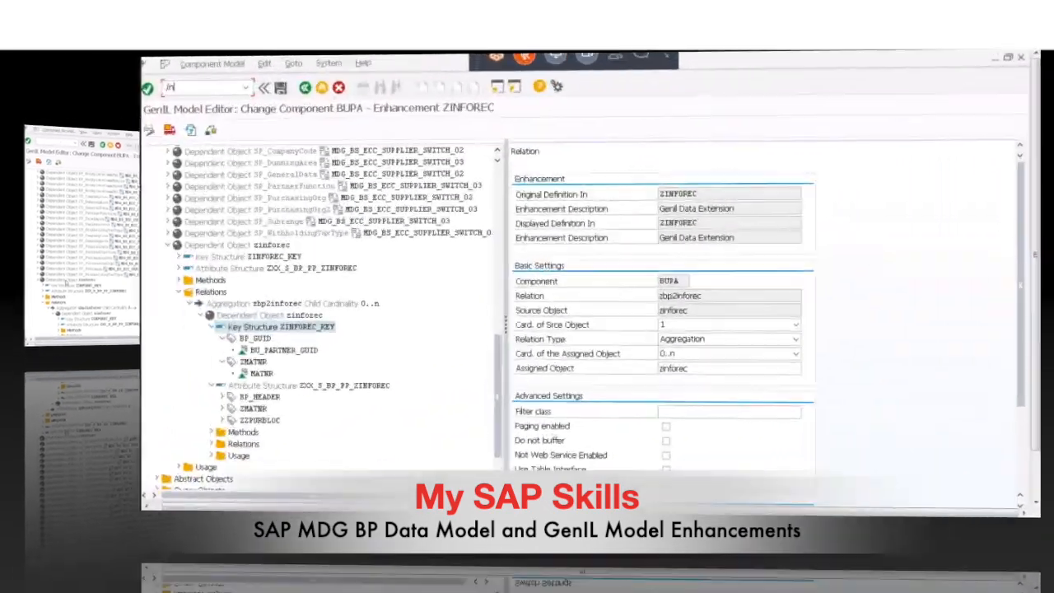
Step: Open View Cluster Maintenance through the transaction /nsm34 and display the view cluster VC_MDG_BS_GENIL_C
{"action": "type", "text": "sm34"}
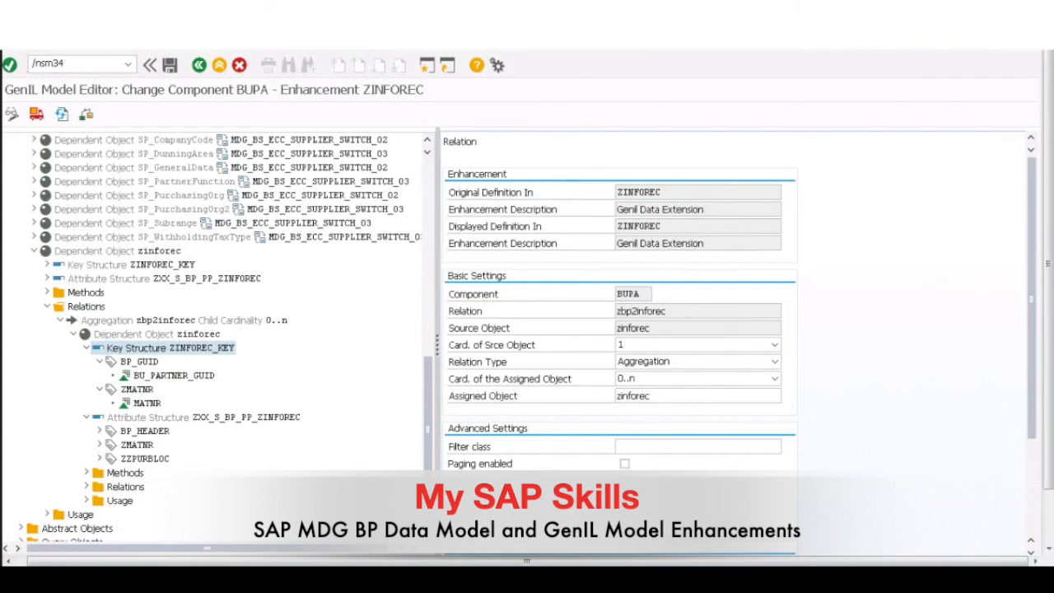
{"action": "key", "text": "Return"}
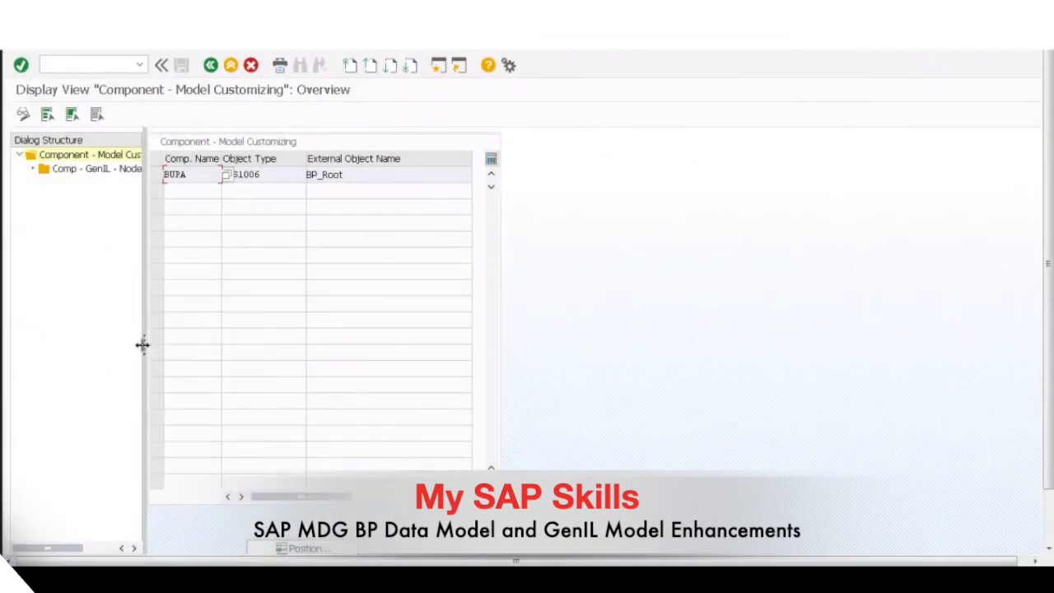
{"action": "left_click_drag", "start_coordinate": [142, 346], "coordinate": [244, 350]}
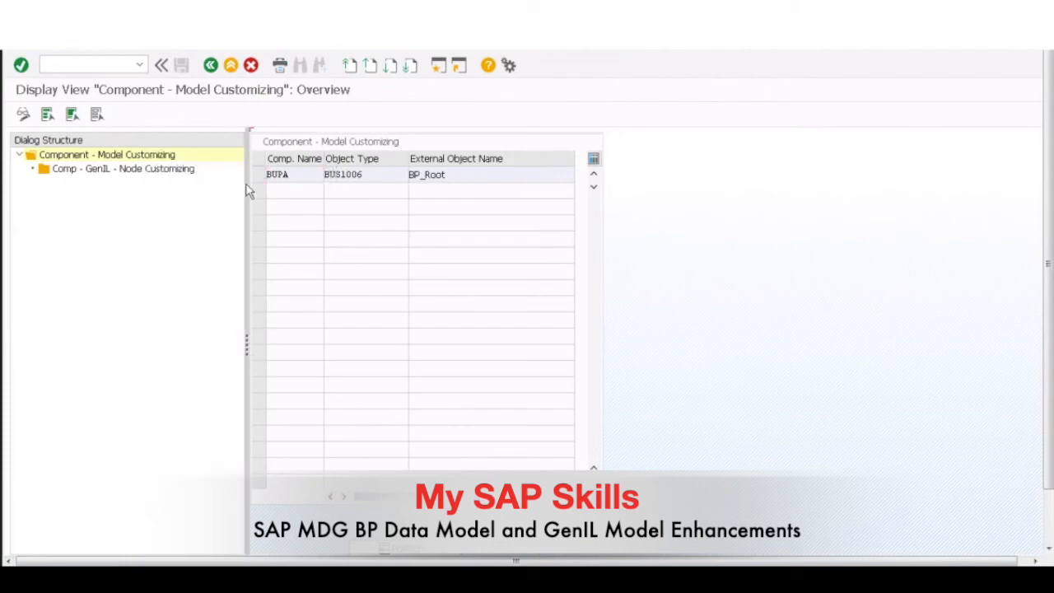
Step: Select the BUPA component with object type BUS1006 and open its Comp - GenIL - Node Customizing view
{"action": "left_click", "coordinate": [259, 179]}
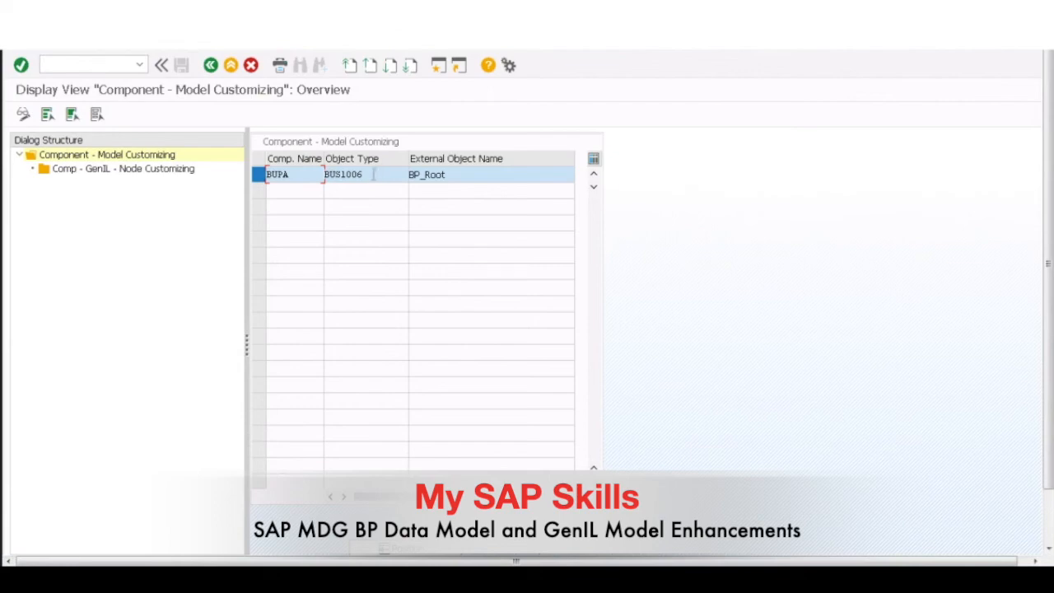
{"action": "left_click_drag", "start_coordinate": [364, 174], "coordinate": [321, 174]}
{"action": "left_click", "coordinate": [127, 170]}
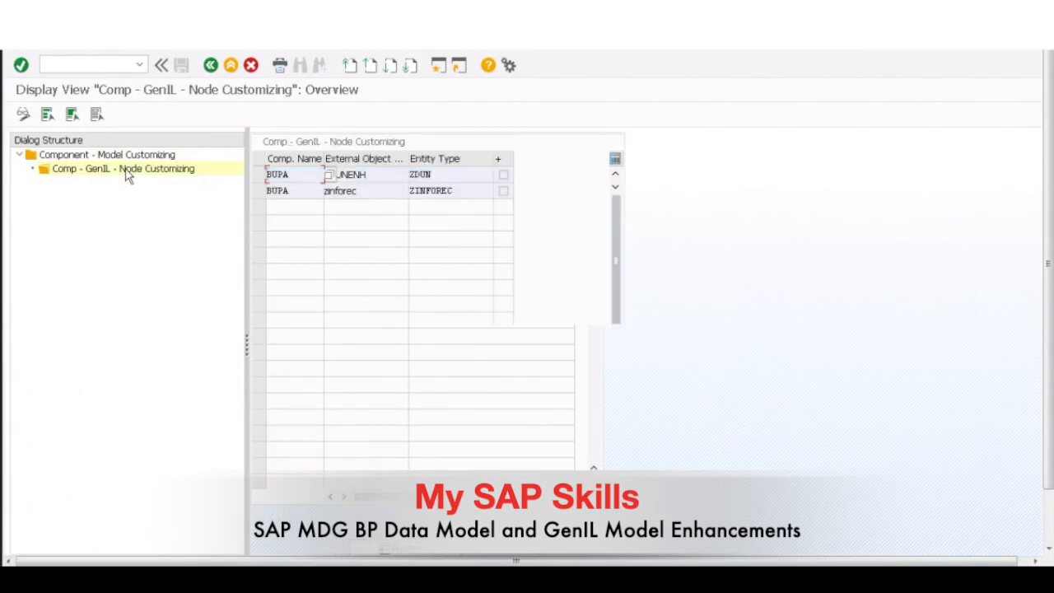
Step: Examine the zinforec row in the node customizing, checking its component name, external object name and assigned entity type
{"action": "left_click", "coordinate": [260, 191]}
{"action": "left_click", "coordinate": [482, 190]}
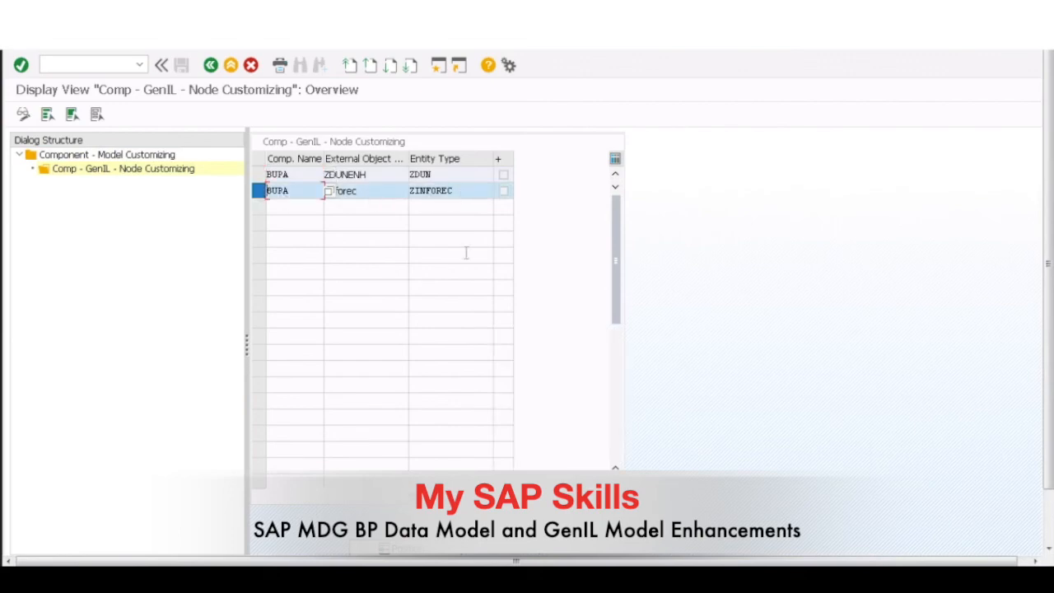
{"action": "left_click", "coordinate": [300, 191]}
{"action": "left_click", "coordinate": [363, 190]}
{"action": "left_click_drag", "start_coordinate": [363, 190], "coordinate": [325, 190]}
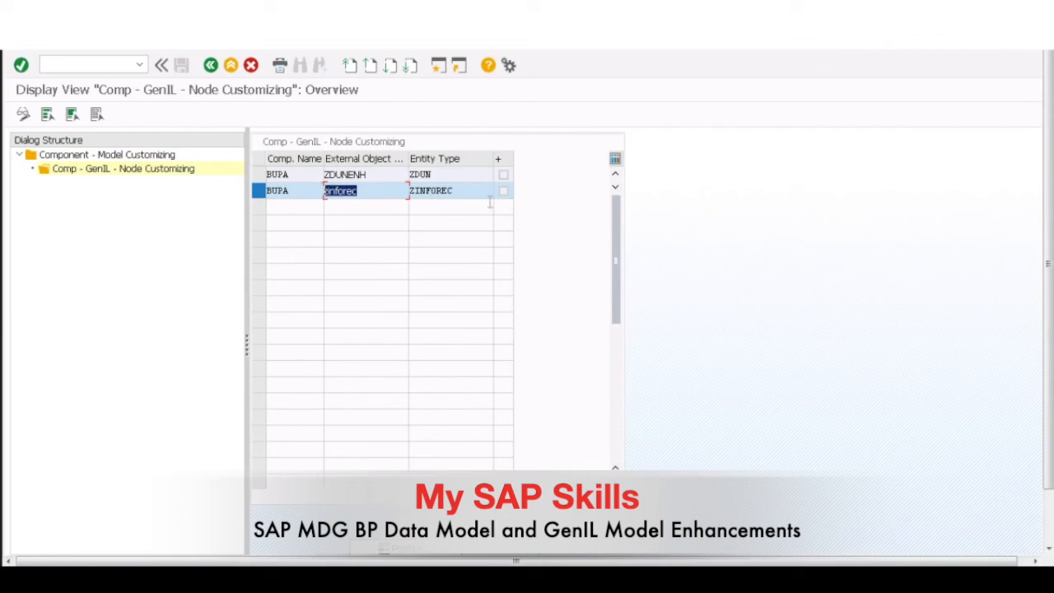
{"action": "left_click", "coordinate": [468, 190]}
{"action": "double_click", "coordinate": [467, 190]}
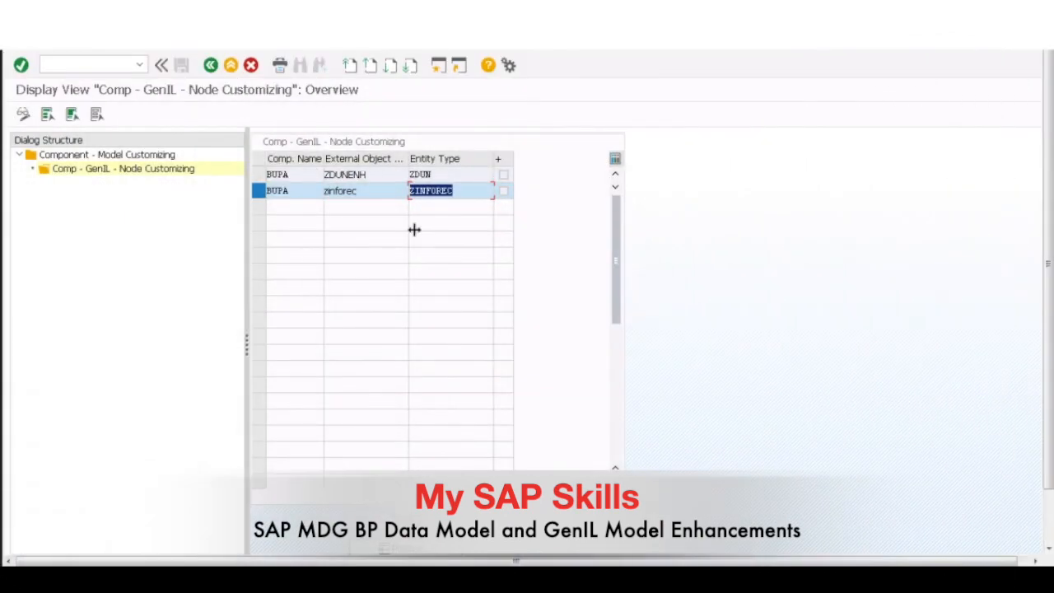